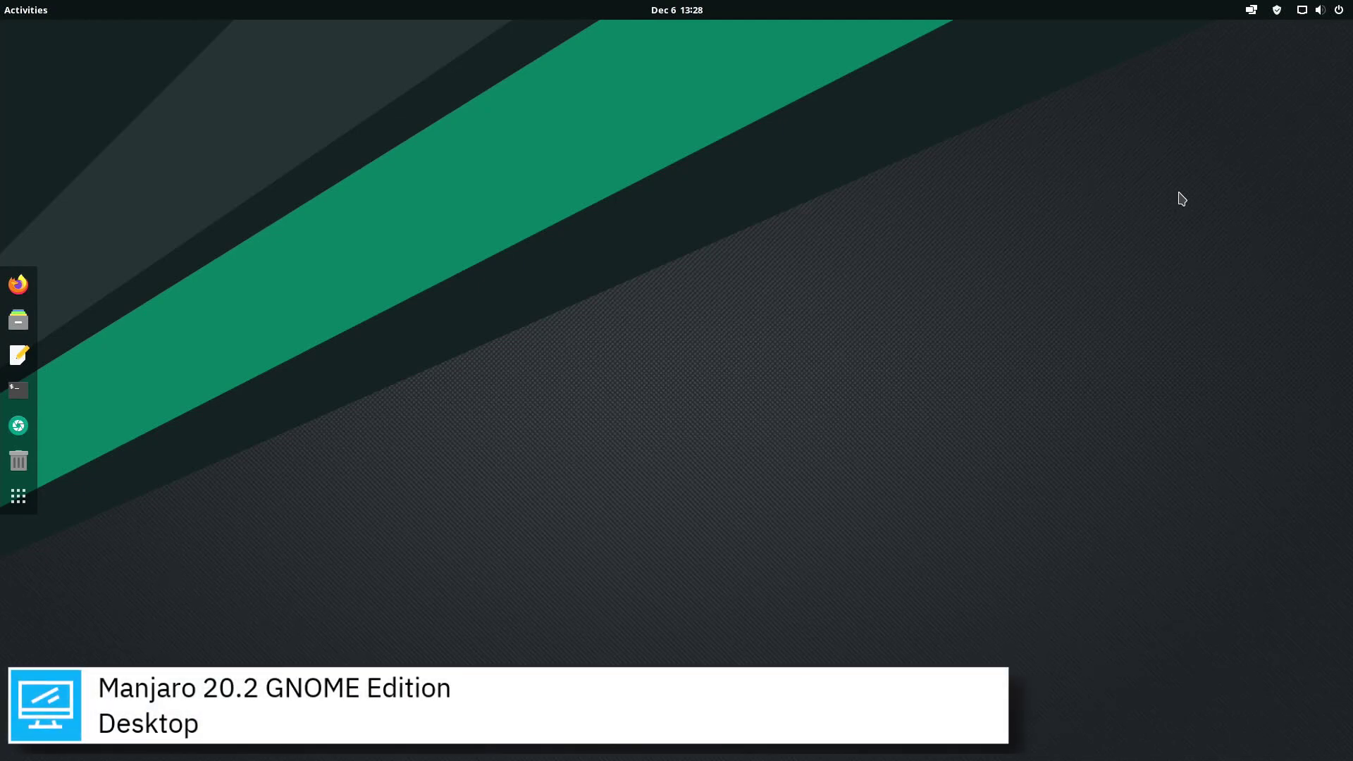
Raise the system volume to roughly 60% and look at the wired connection's options
left_click(1339, 12)
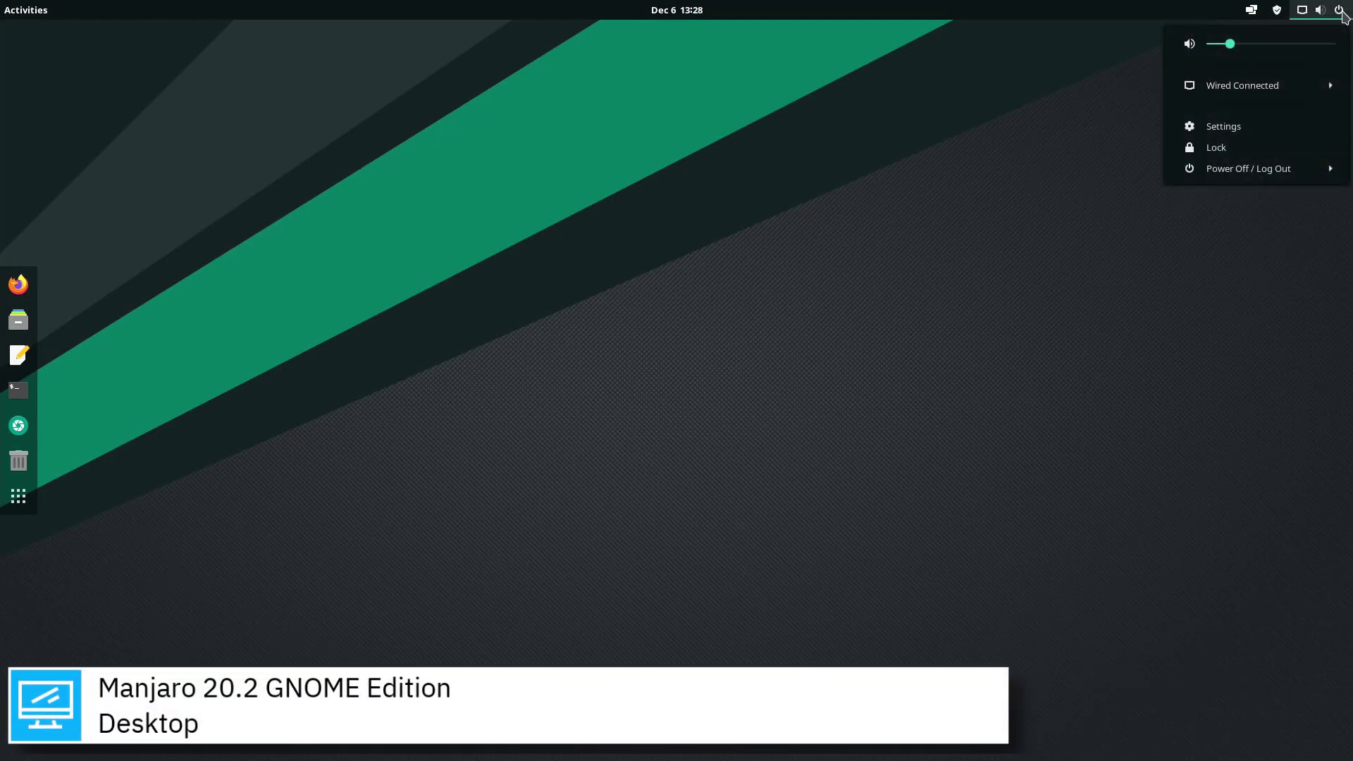
left_click_drag(1232, 44, 1292, 45)
left_click(1337, 90)
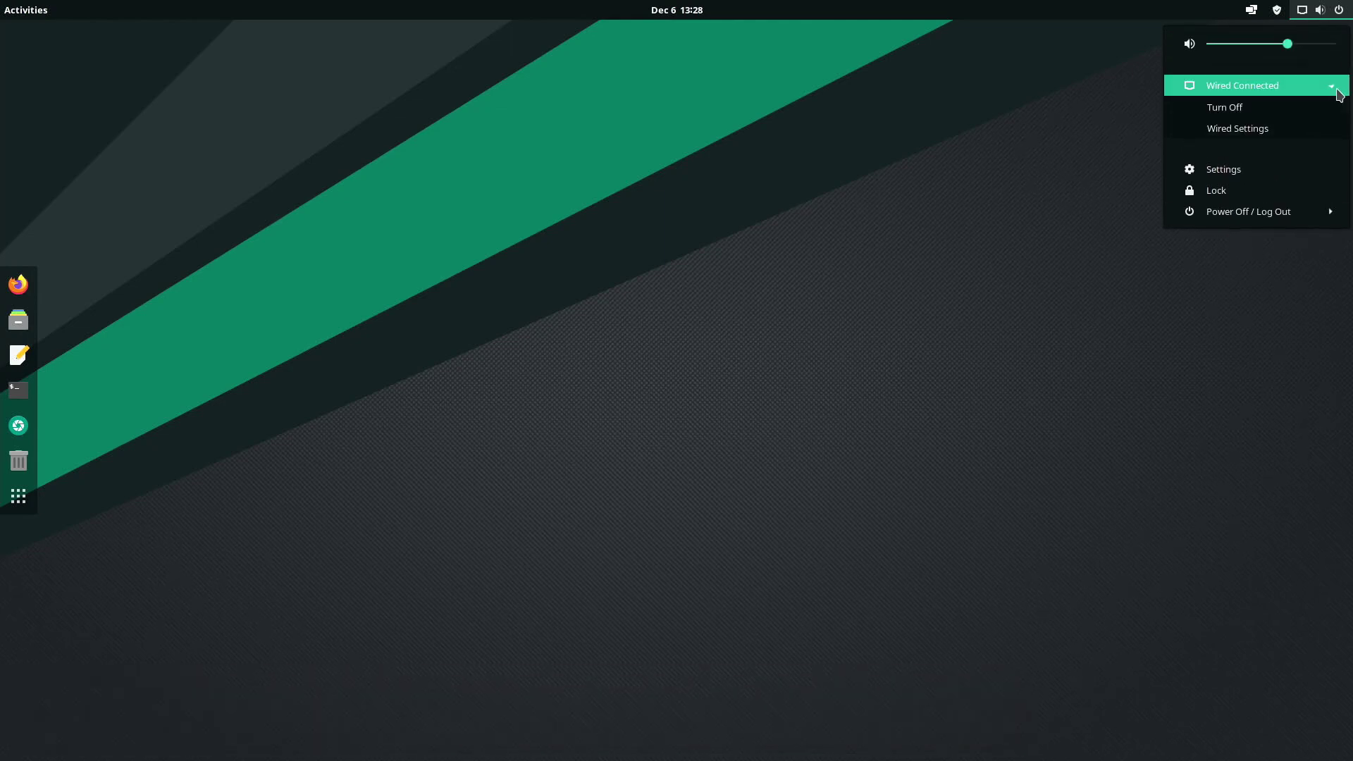
left_click(1337, 90)
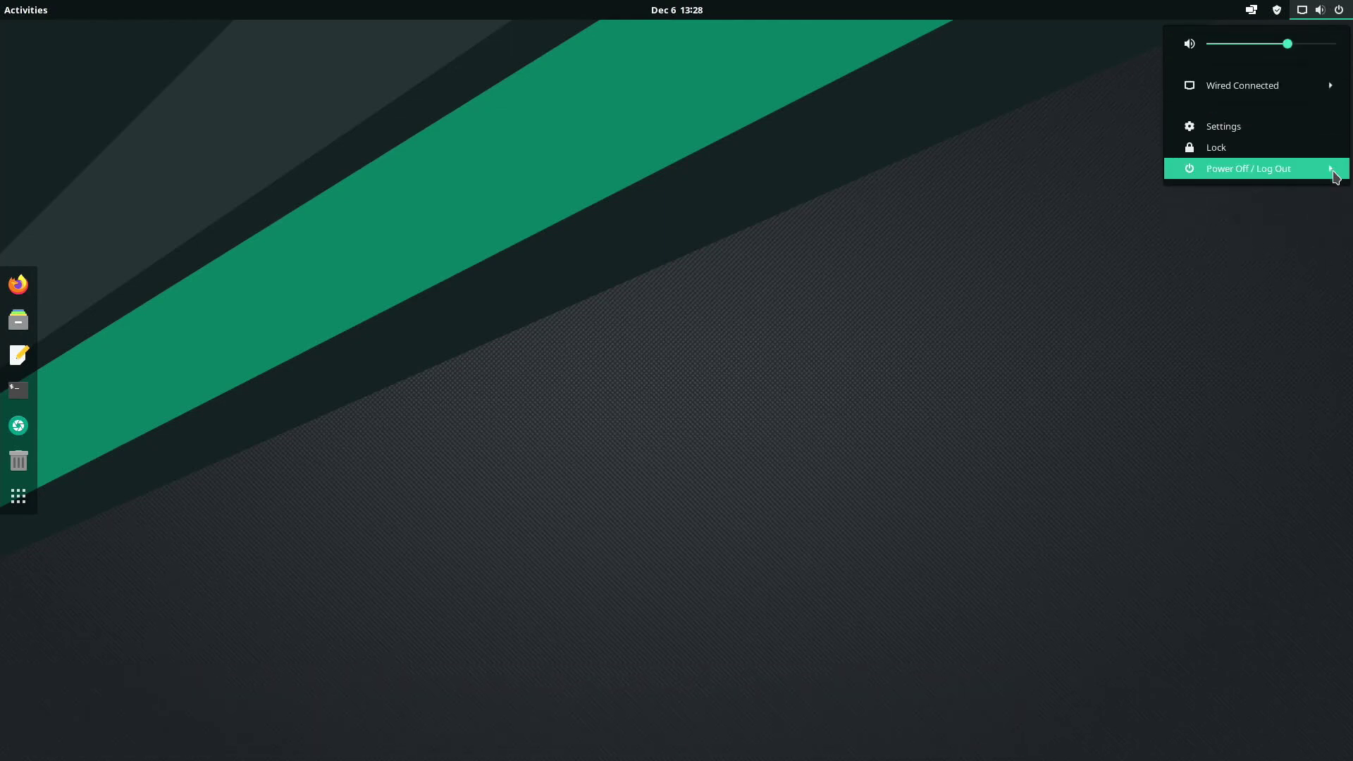
Look at the power and log-out options, opening the power-off prompt and cancelling it
left_click(1334, 176)
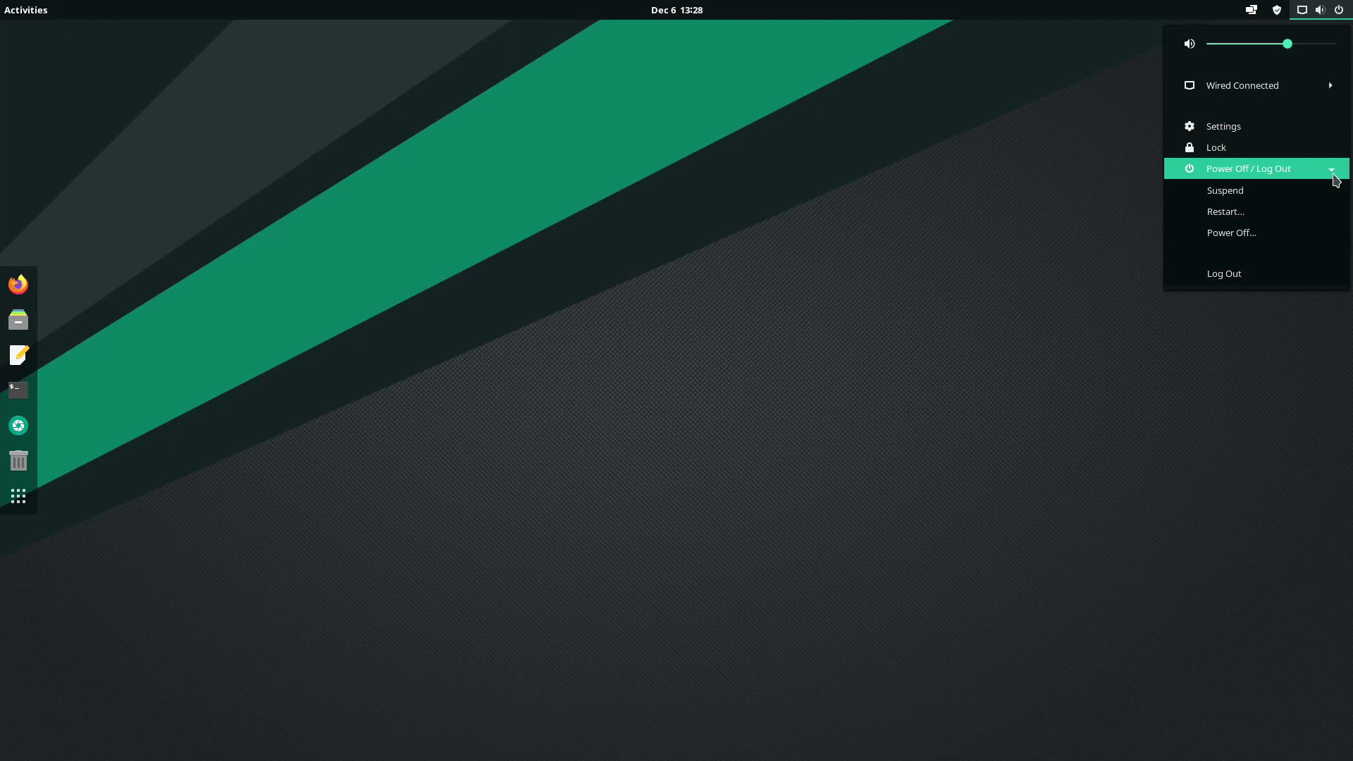
left_click(1320, 233)
left_click(592, 435)
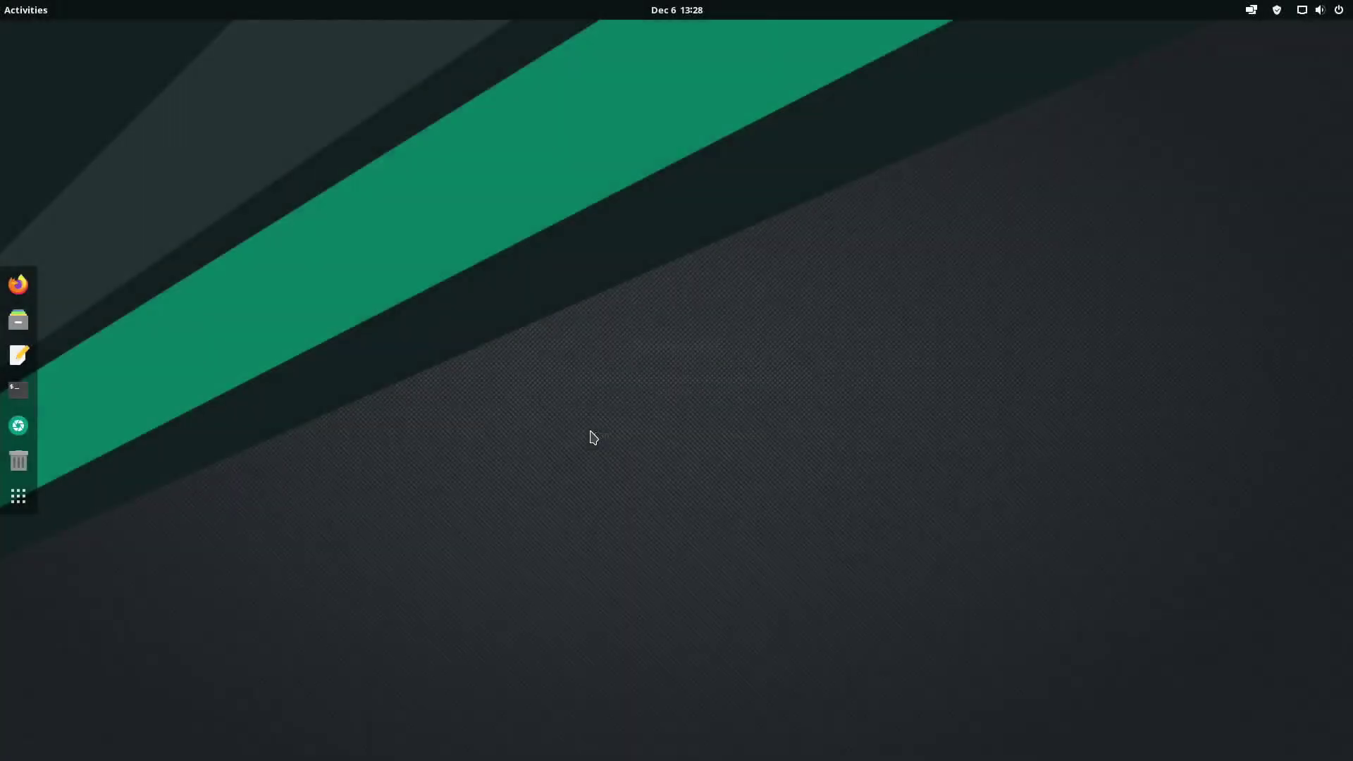
Examine the update status, the window tiling options, the calendar with notifications, and the desktop's background and display options
left_click(1279, 11)
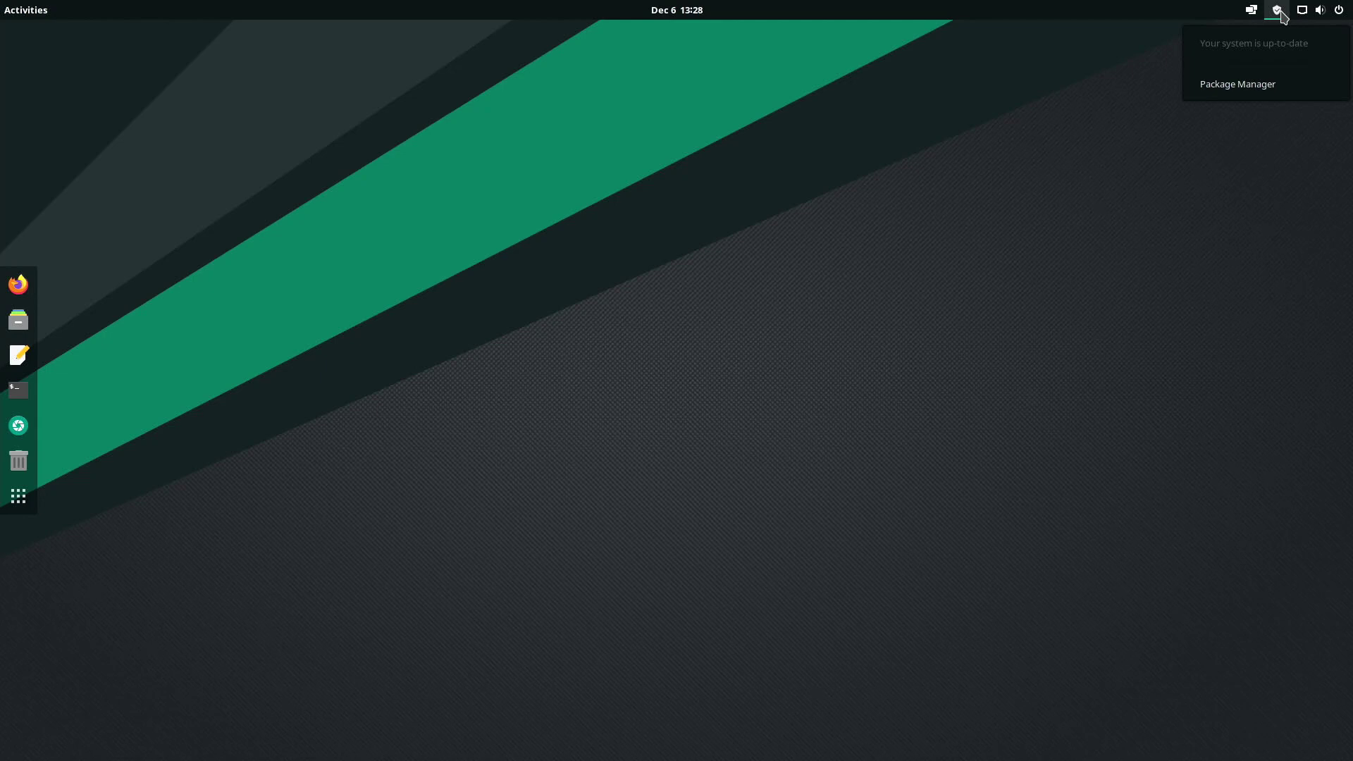
left_click(1281, 14)
left_click(1248, 13)
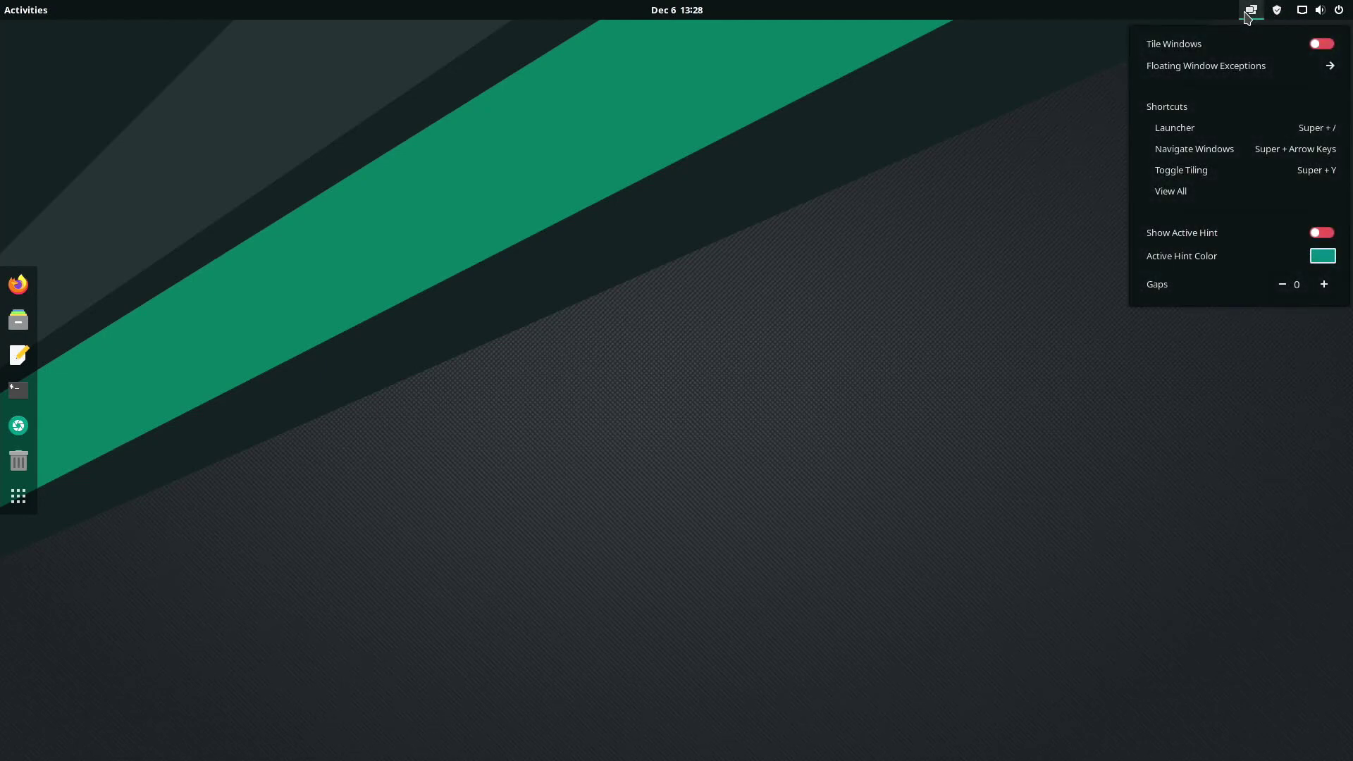
left_click(1248, 14)
left_click(665, 8)
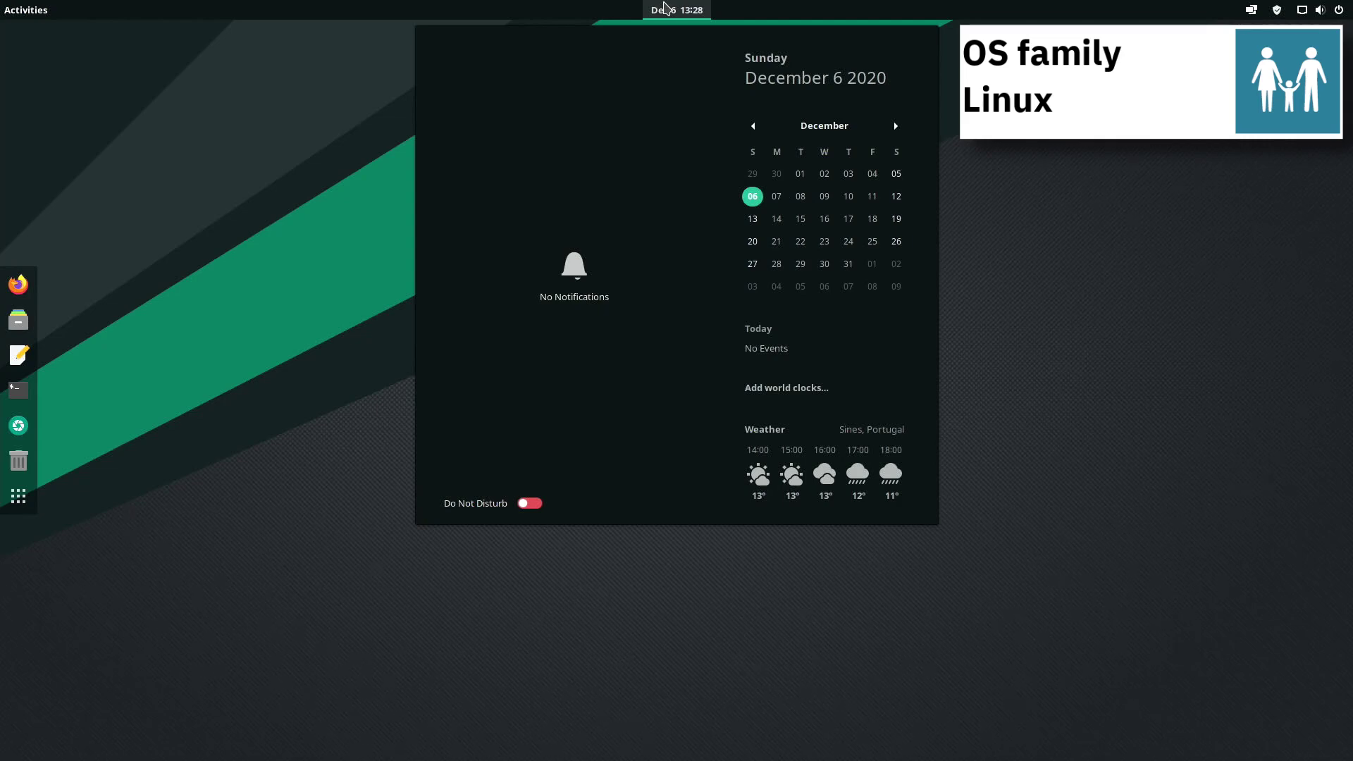
left_click(665, 9)
right_click(202, 103)
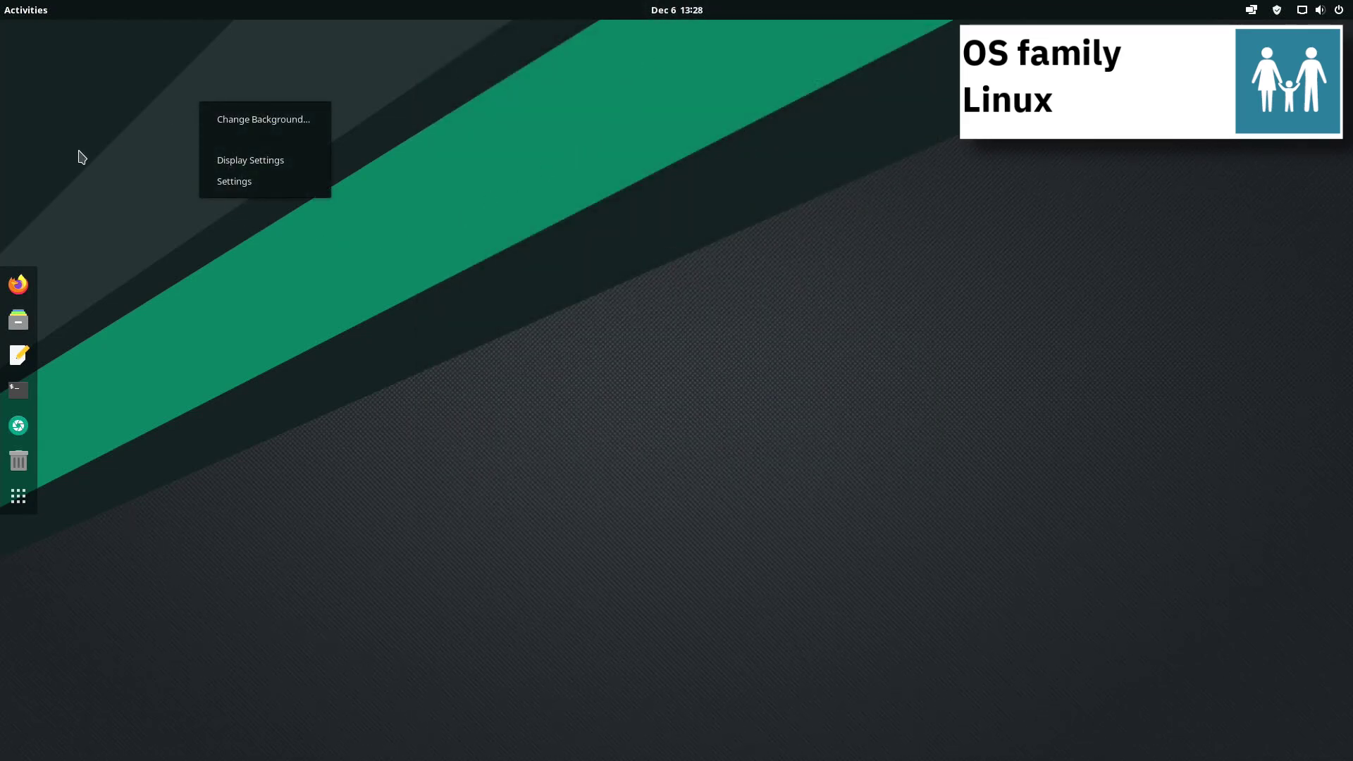
left_click(79, 151)
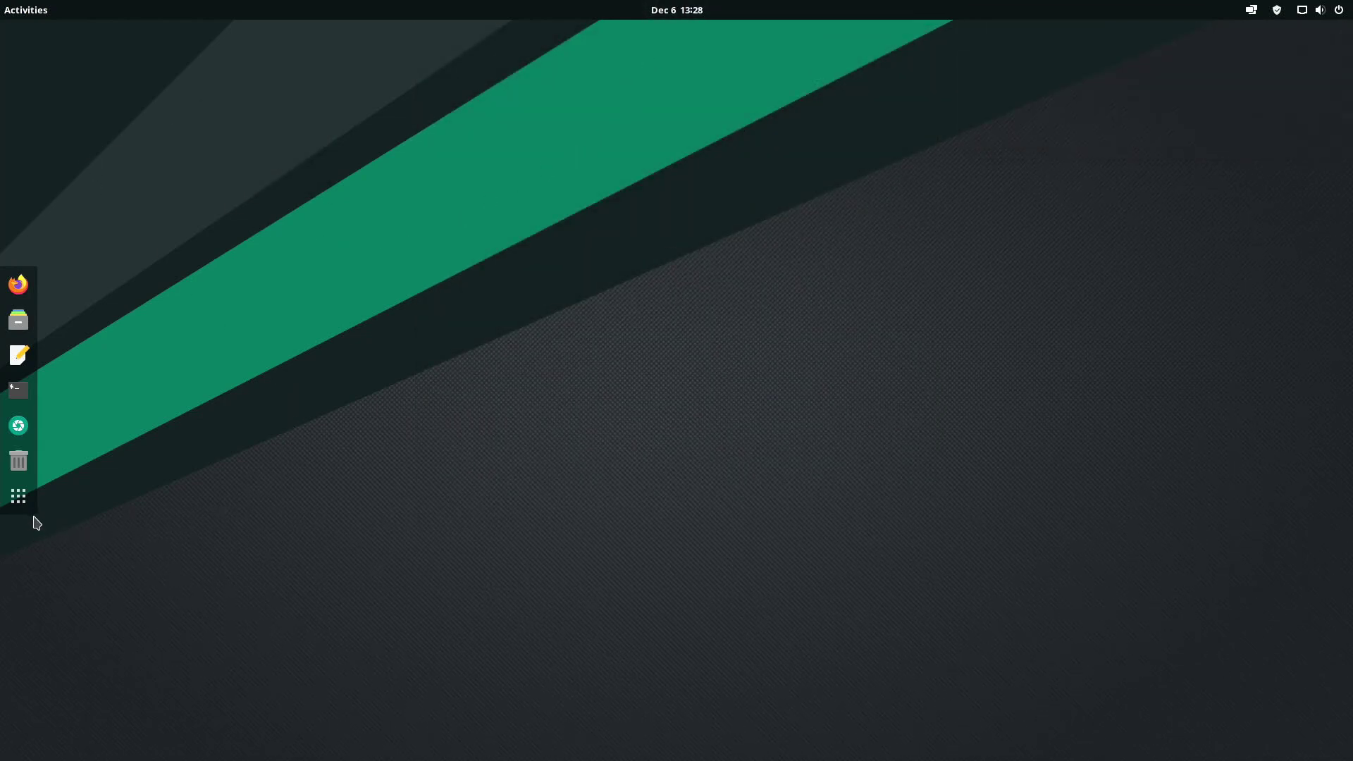
Look through the application grid, search the activities overview for "term" and launch Terminal
left_click(19, 499)
left_click(19, 499)
left_click(29, 11)
mouse_move(1350, 345)
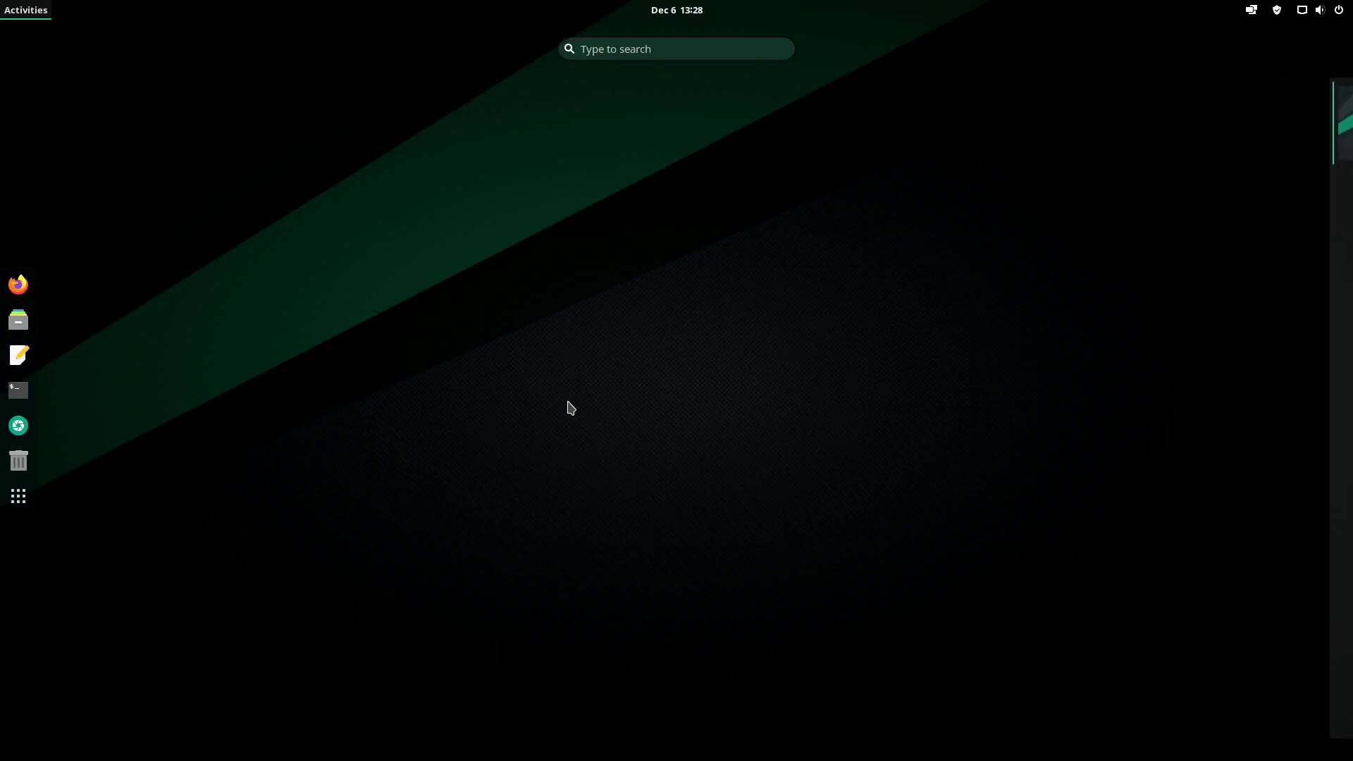
type("term")
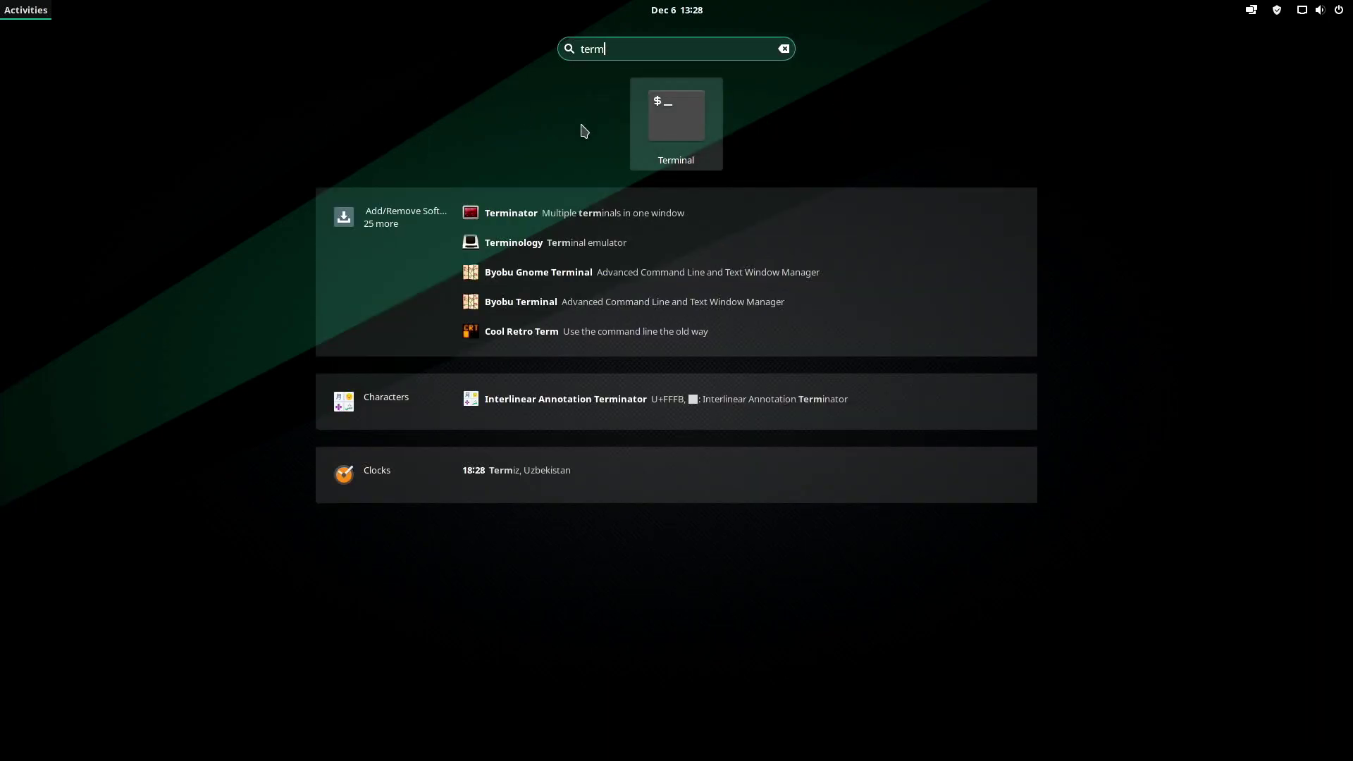
left_click(640, 139)
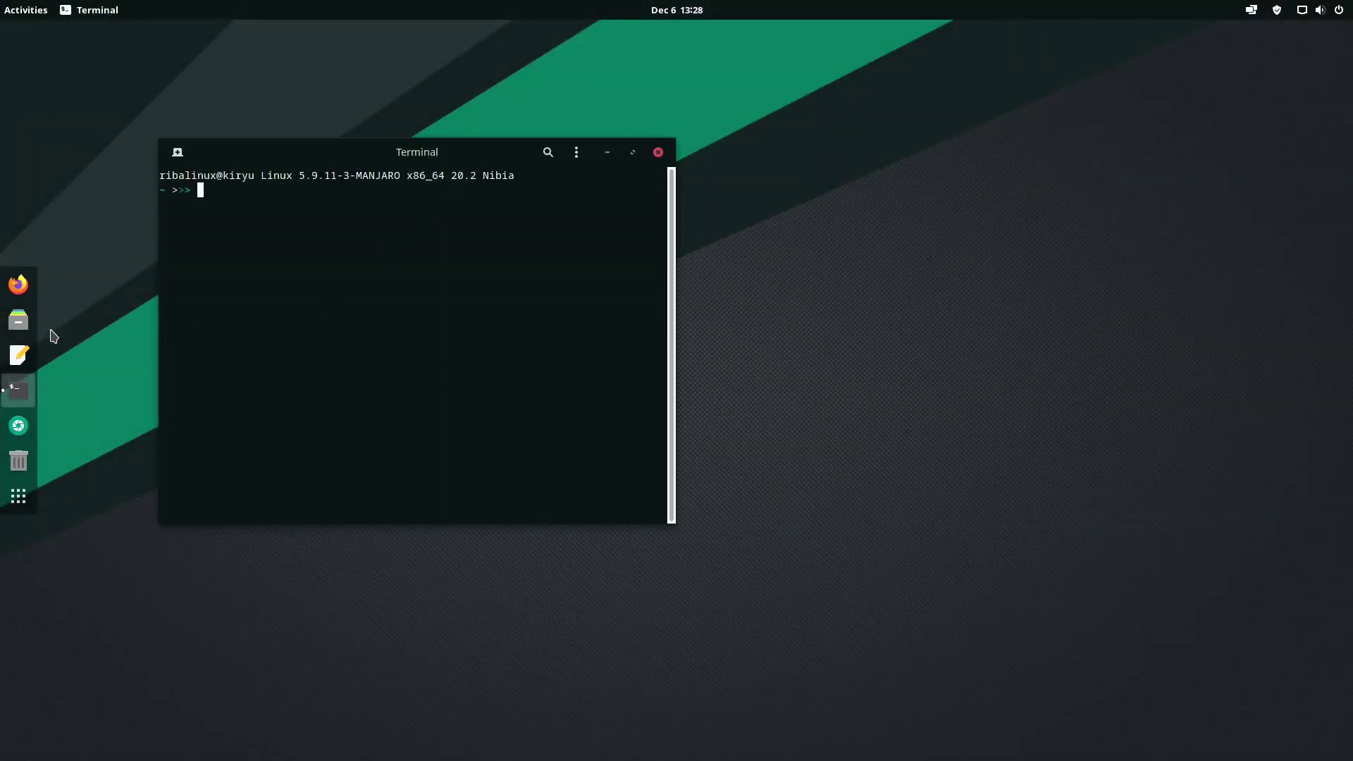
Open the Files home folder, move its window so it overlaps Terminal, and cycle through the open windows
left_click(19, 319)
left_click_drag(972, 150, 663, 199)
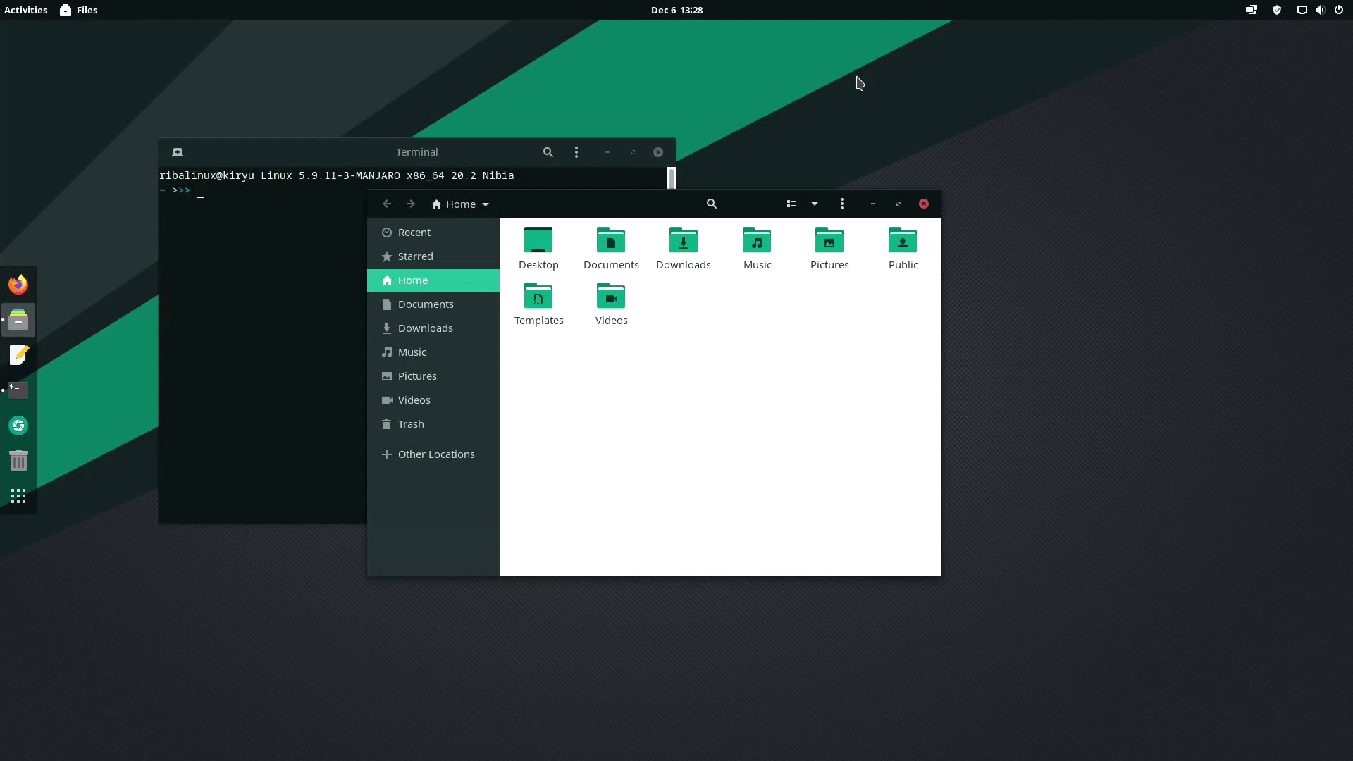
key("alt+Tab")
key("alt+Tab")
key("alt+Tab")
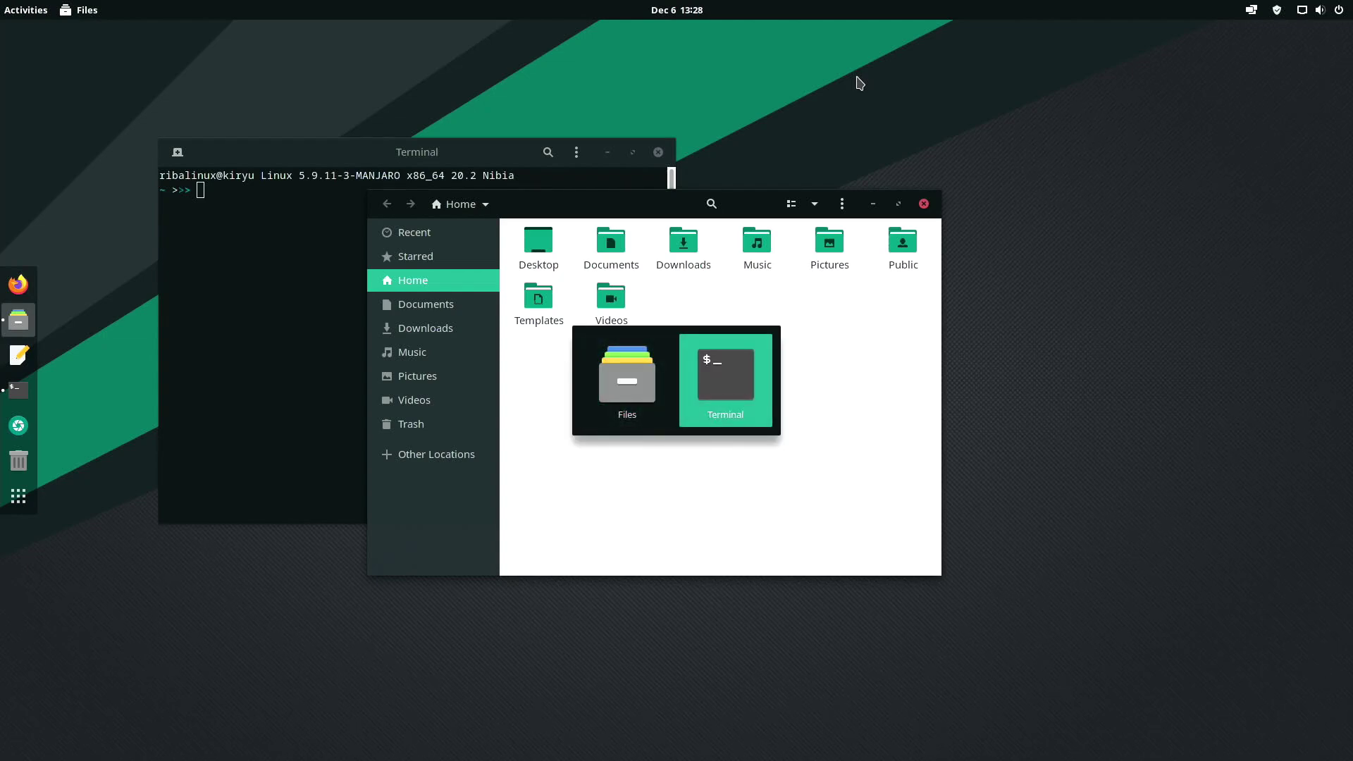
Tile Terminal on one half of the desktop, and try Files on both halves, ending with it beside Terminal
left_click_drag(465, 155, 2, 212)
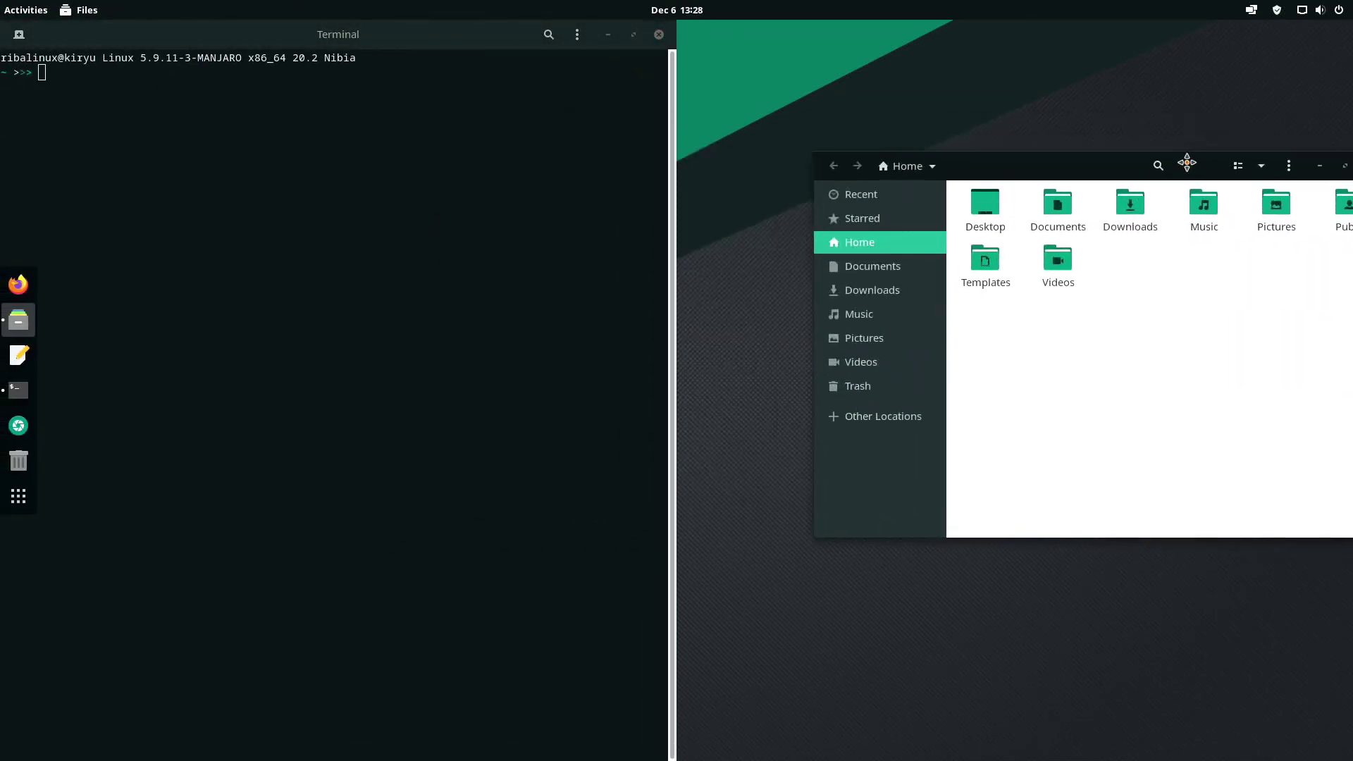
left_click(1156, 154)
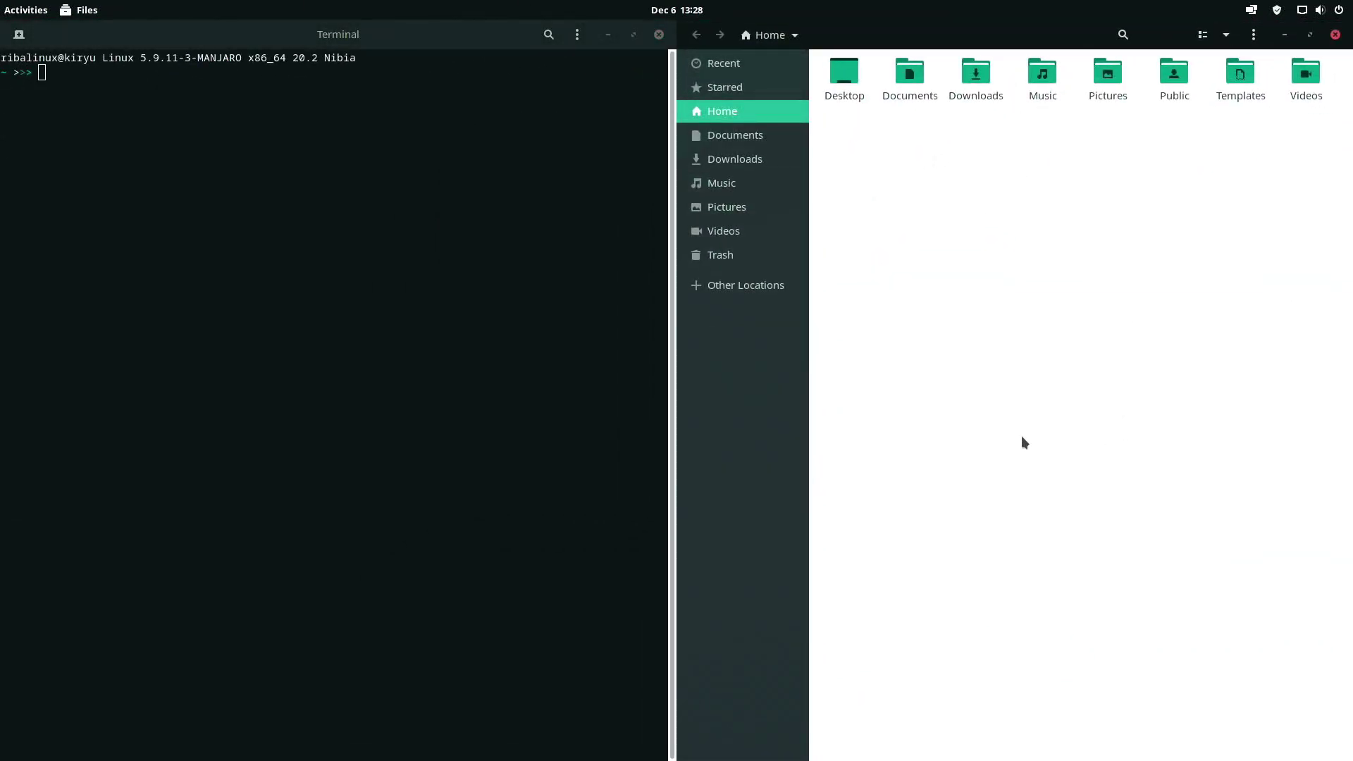
key("super+Left")
key("super+Left")
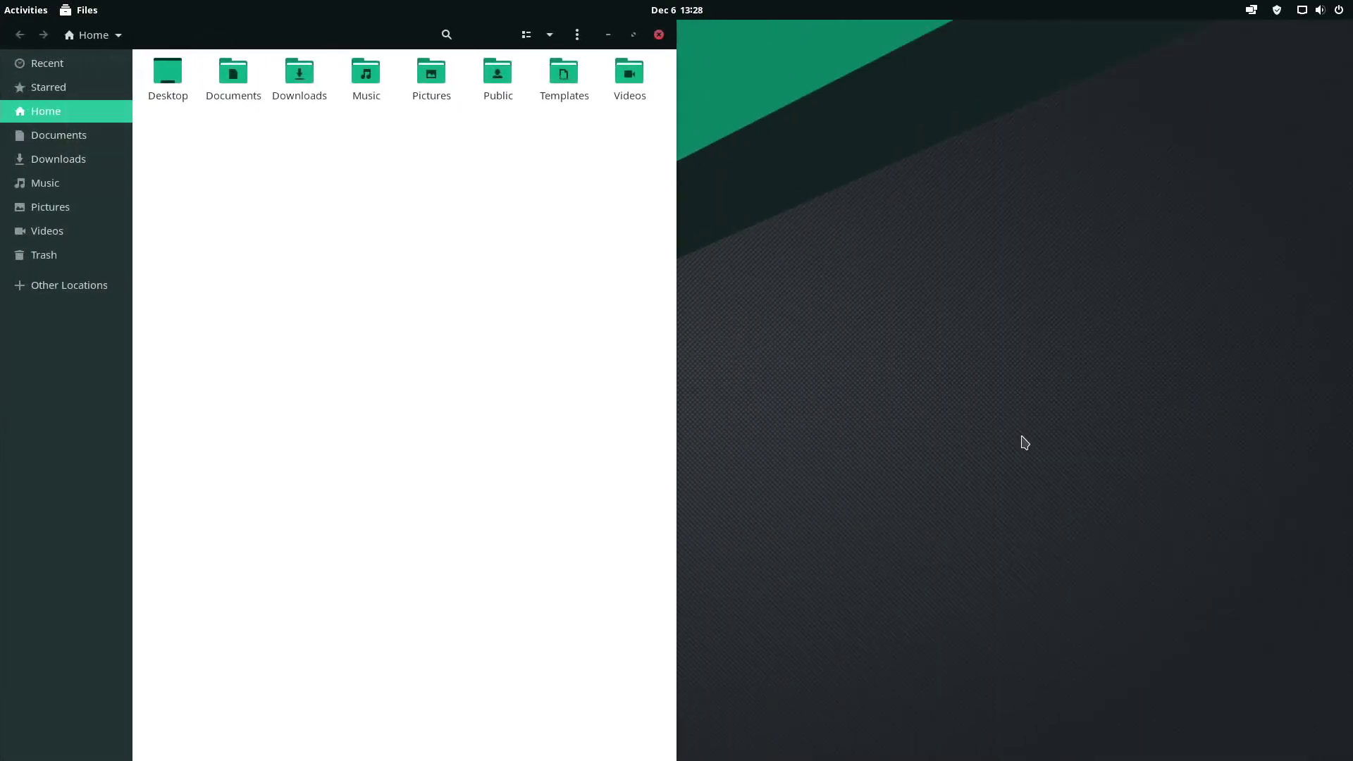
key("super+Right")
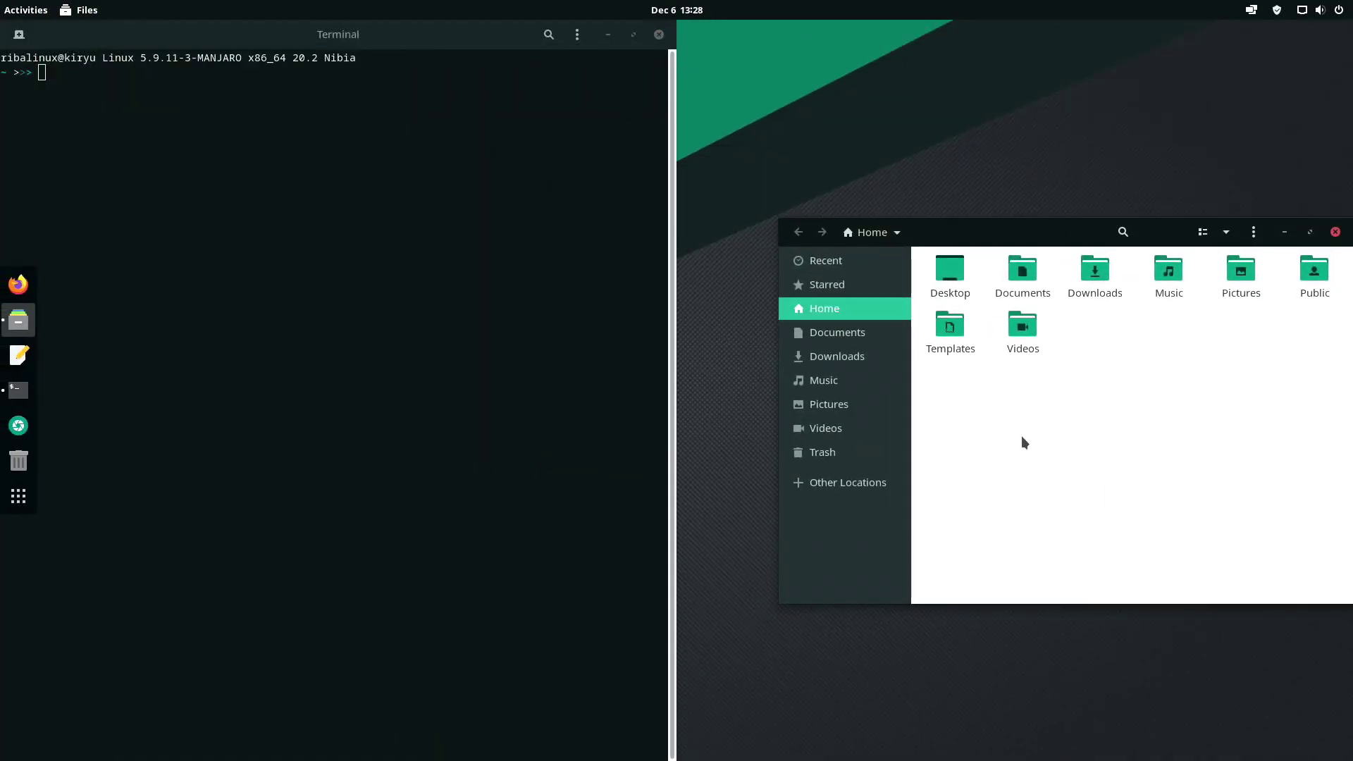
key("super+Right")
Return both tiled windows to floating size, close Terminal and move Files near the middle of the desktop
left_click_drag(968, 30, 522, 148)
left_click_drag(399, 41, 509, 120)
left_click(696, 114)
left_click_drag(598, 138, 627, 158)
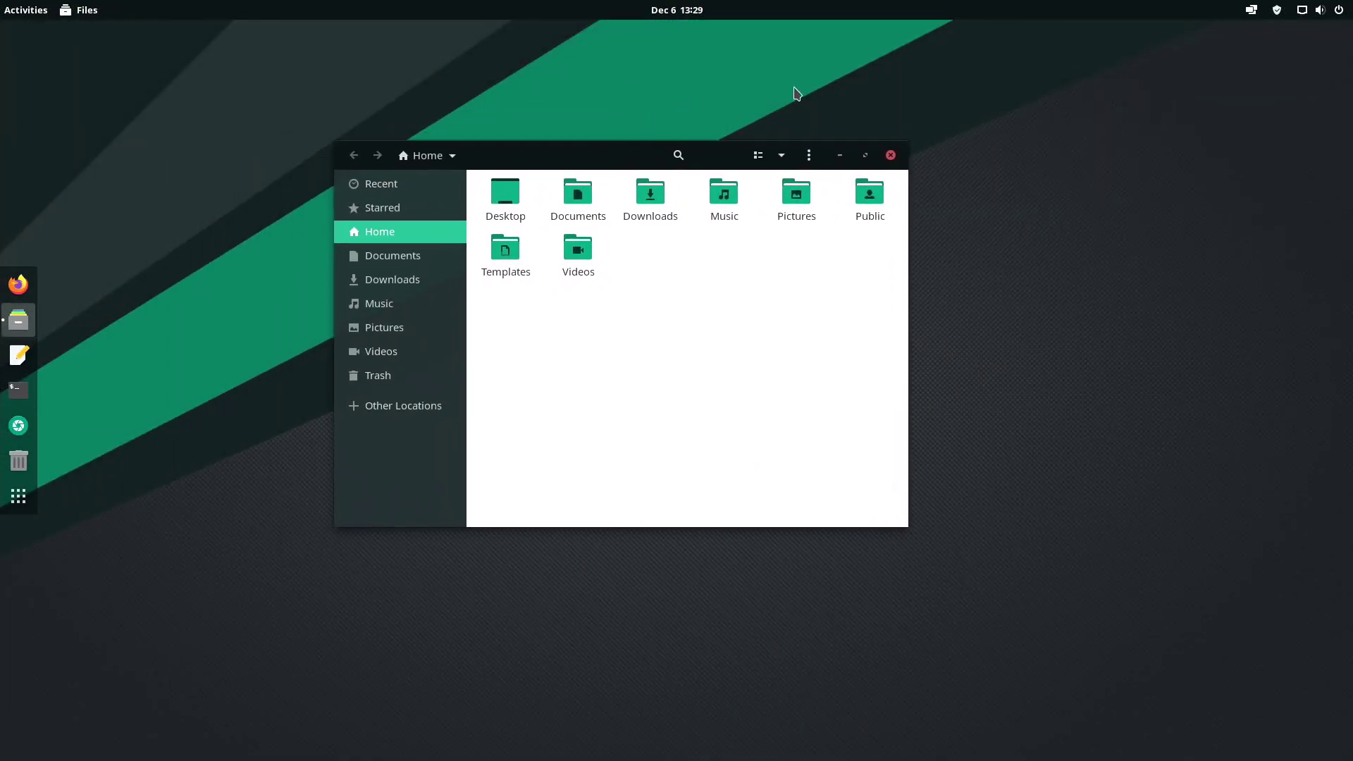
Look at the Files options and try a larger icon zoom, returning it to 50%
left_click(809, 155)
left_click(809, 154)
left_click(781, 156)
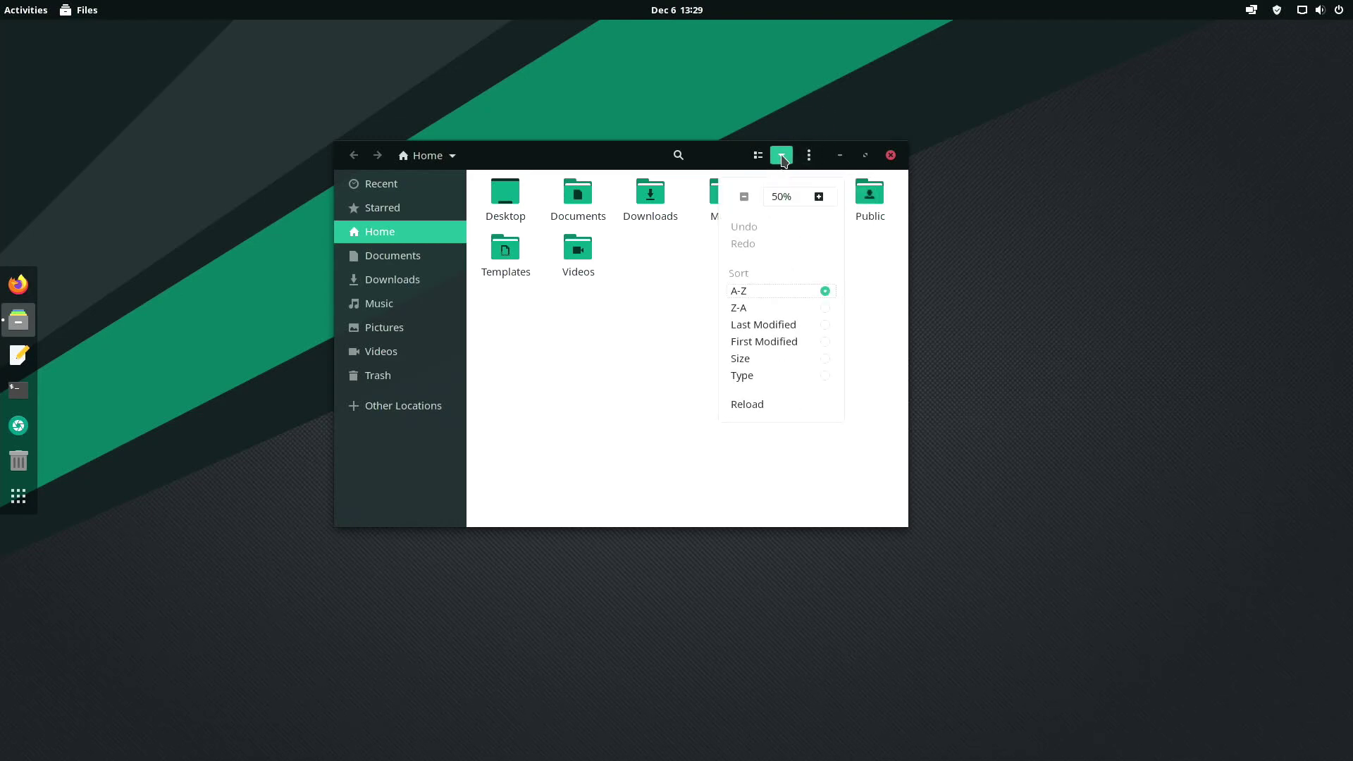
left_click(818, 195)
left_click(744, 197)
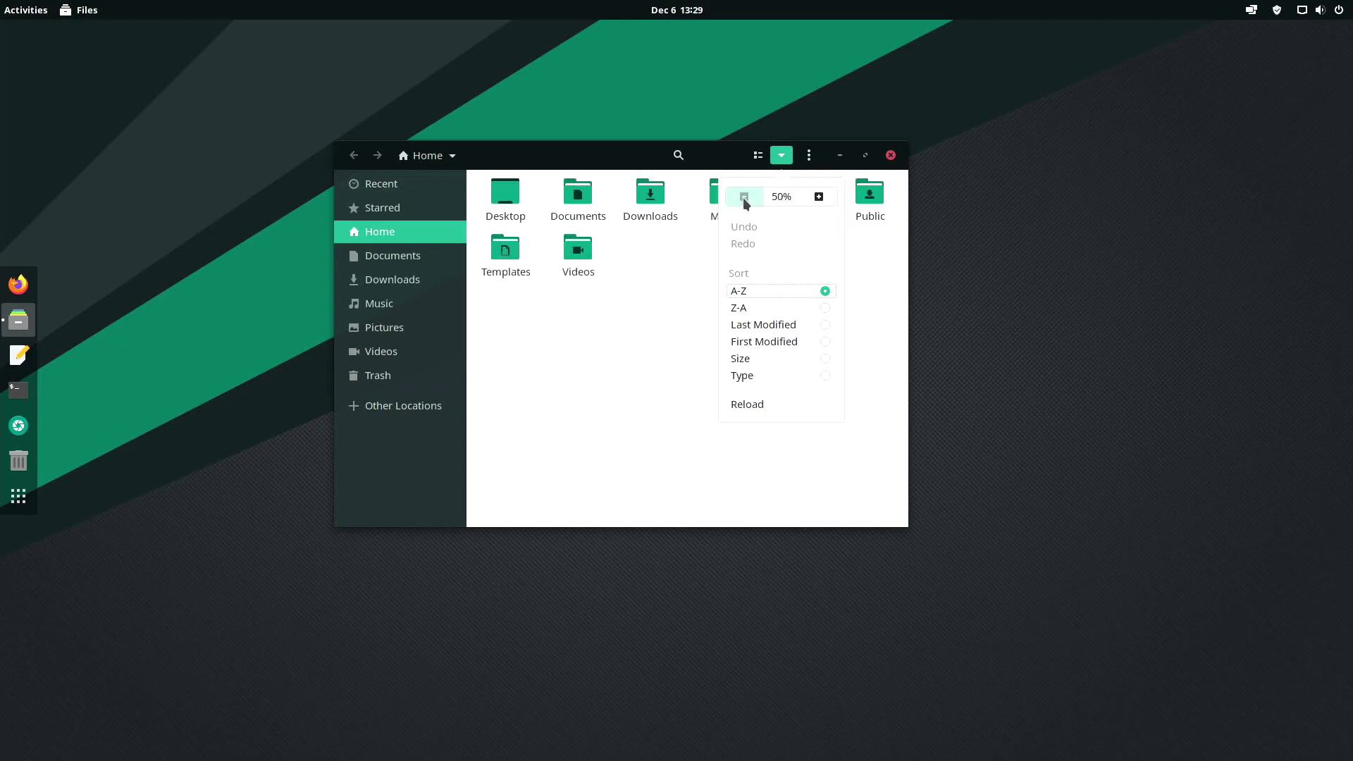
left_click(783, 159)
Try the list view and return to icons, and look at the search field and the Home folder's options
left_click(758, 154)
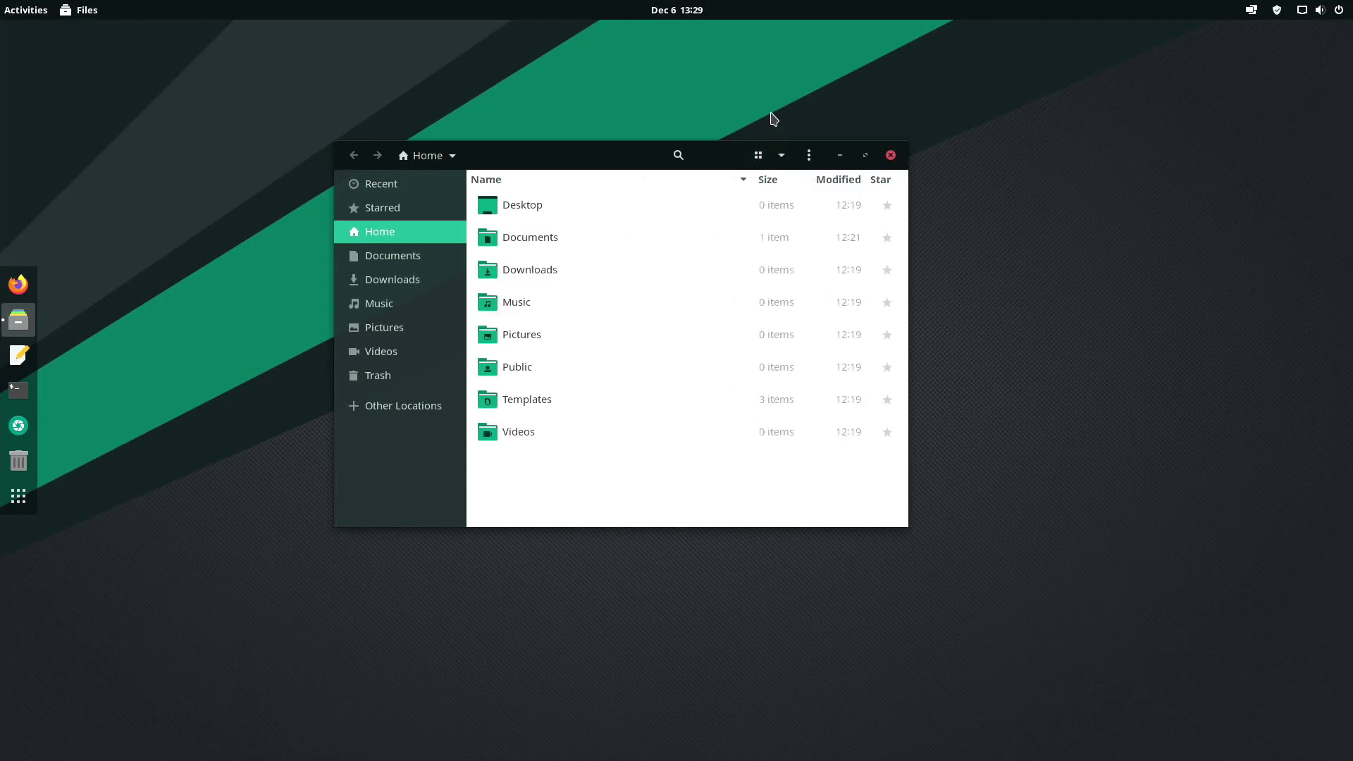
left_click(758, 154)
left_click(678, 154)
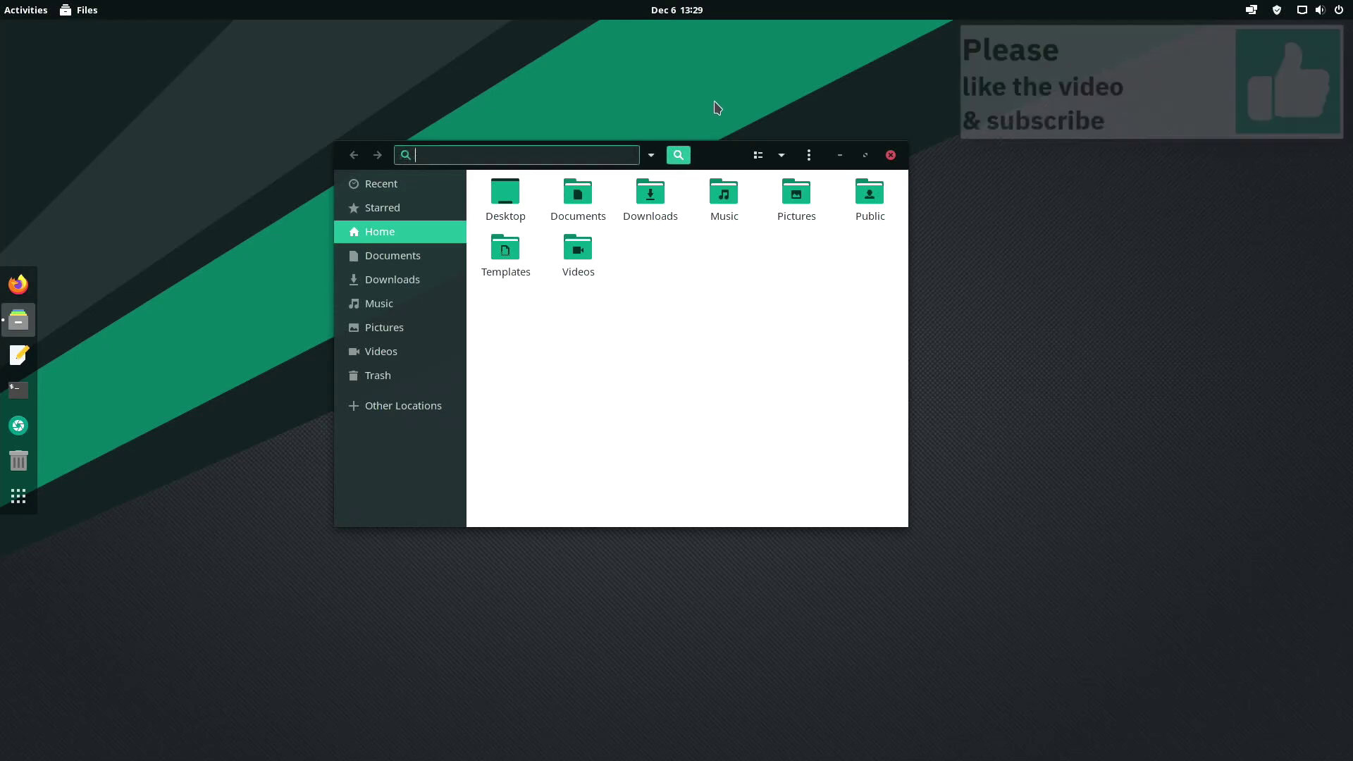
left_click(686, 155)
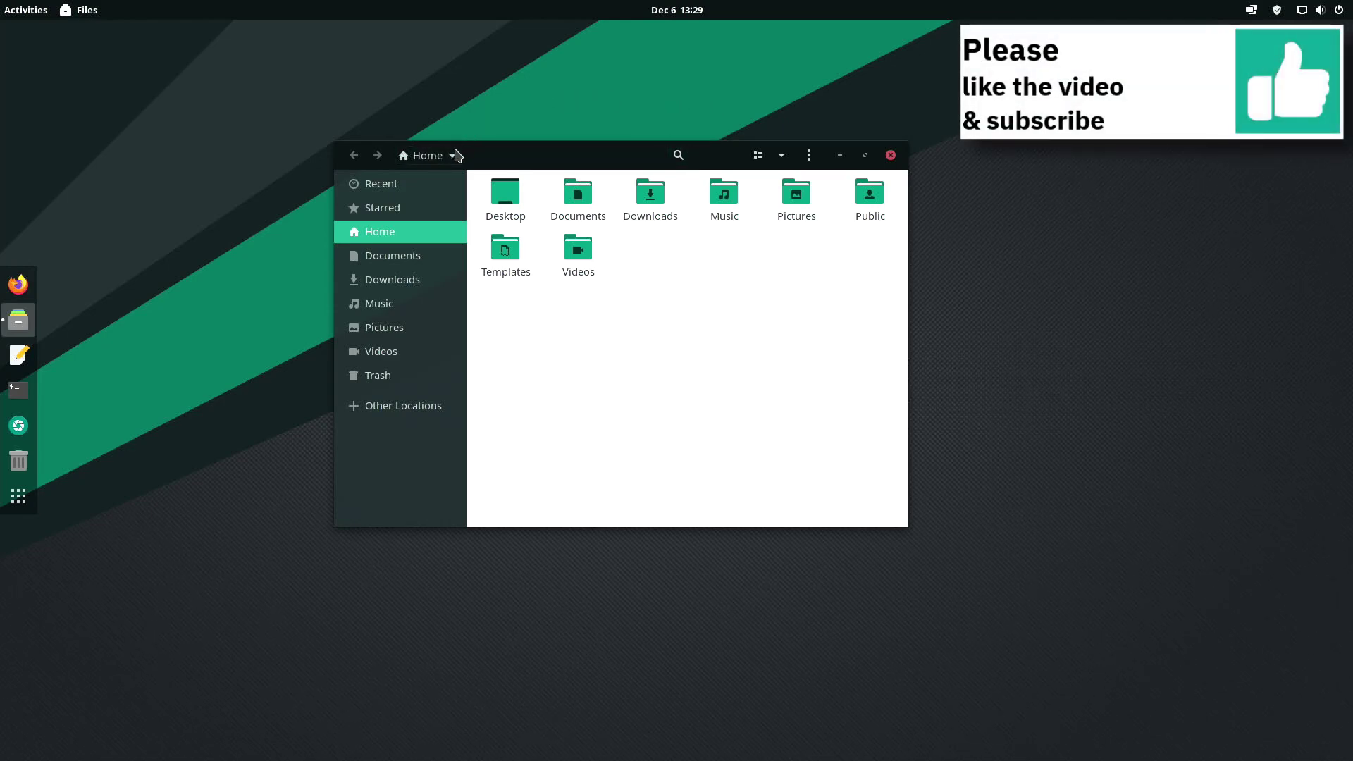
left_click(453, 155)
left_click(457, 155)
Maximize, restore, minimize and reopen the Files window, and visit the second workspace before returning to the first
left_click(865, 154)
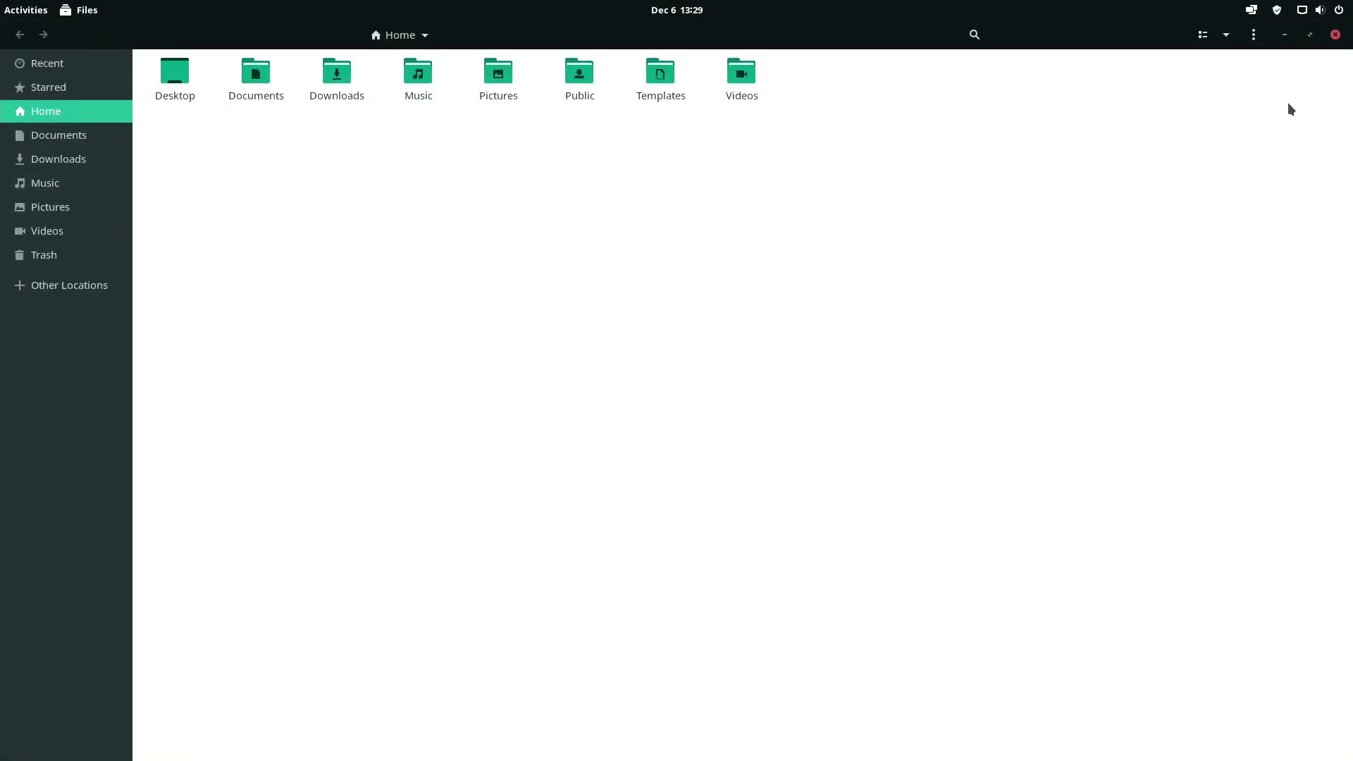
left_click(1307, 36)
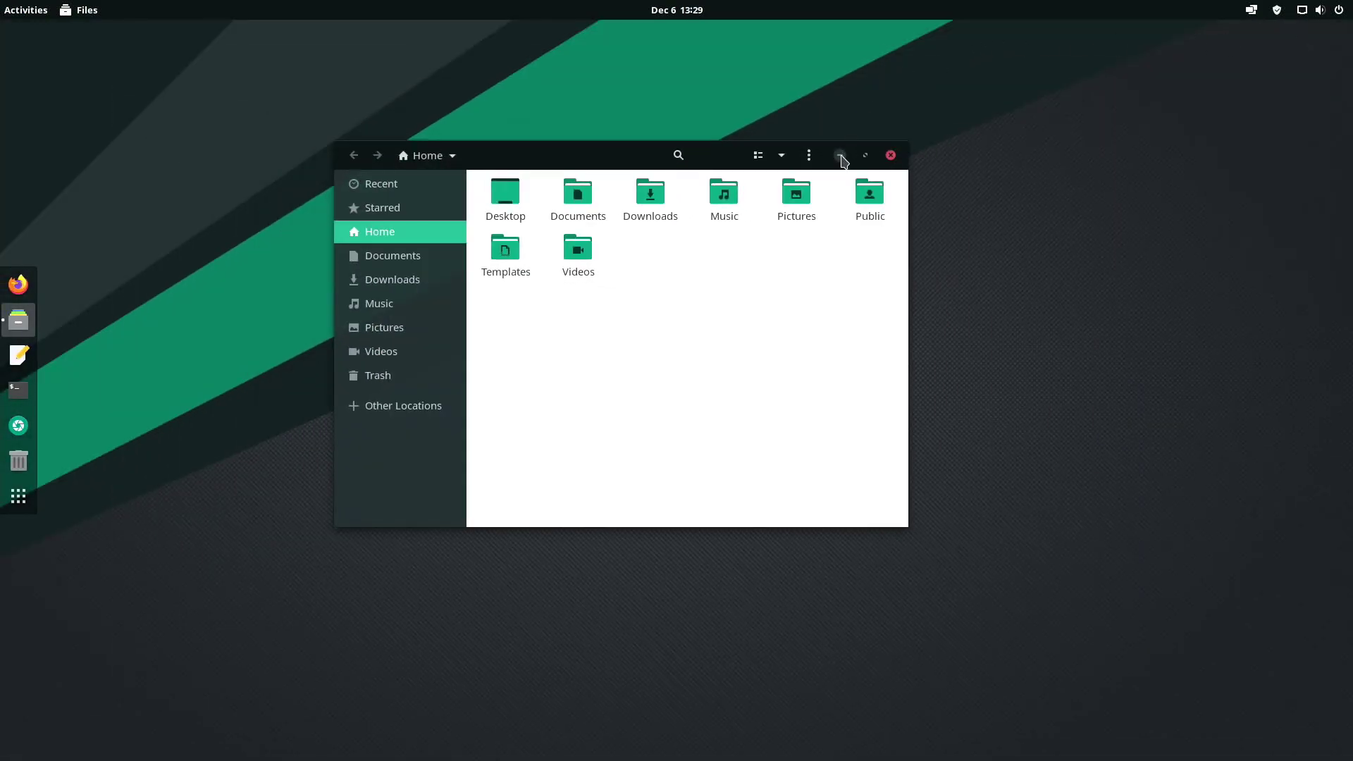
left_click(842, 154)
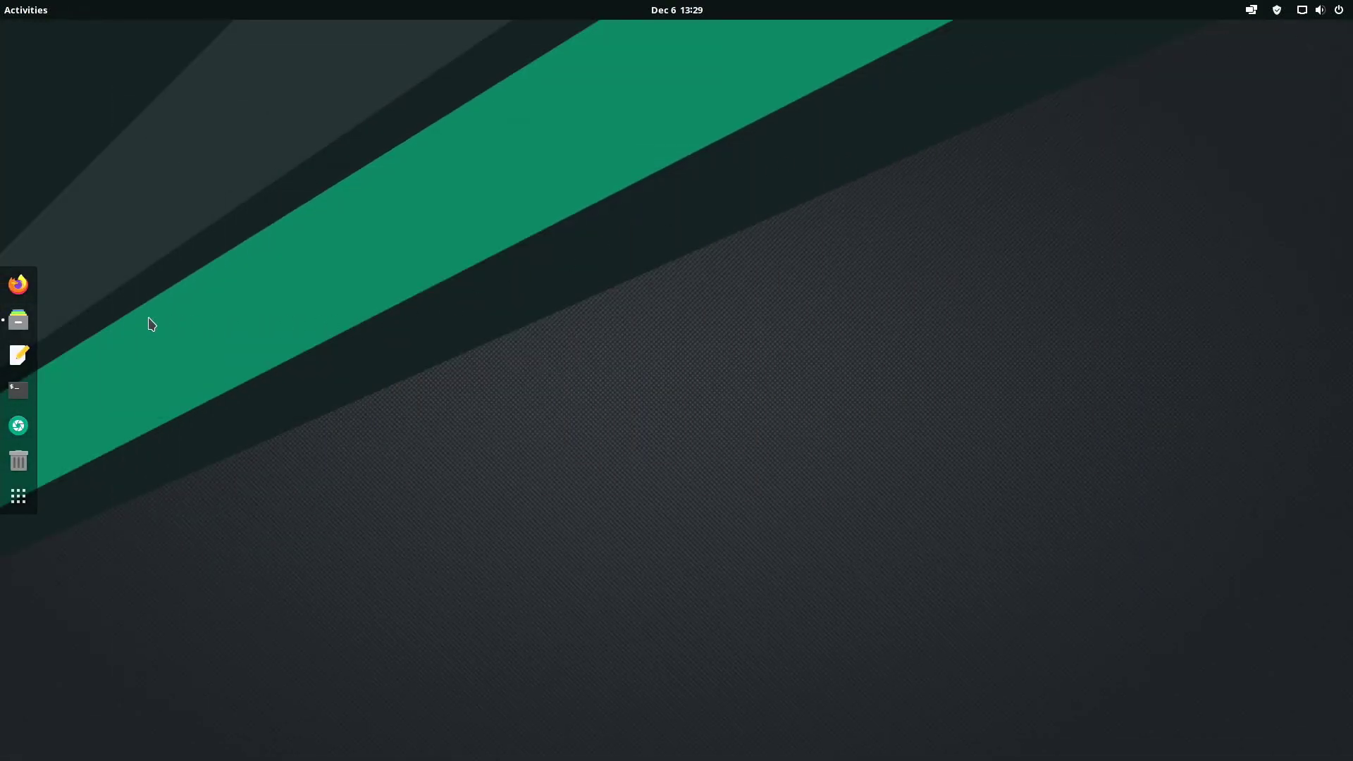
left_click(18, 320)
key("super+Page_Down")
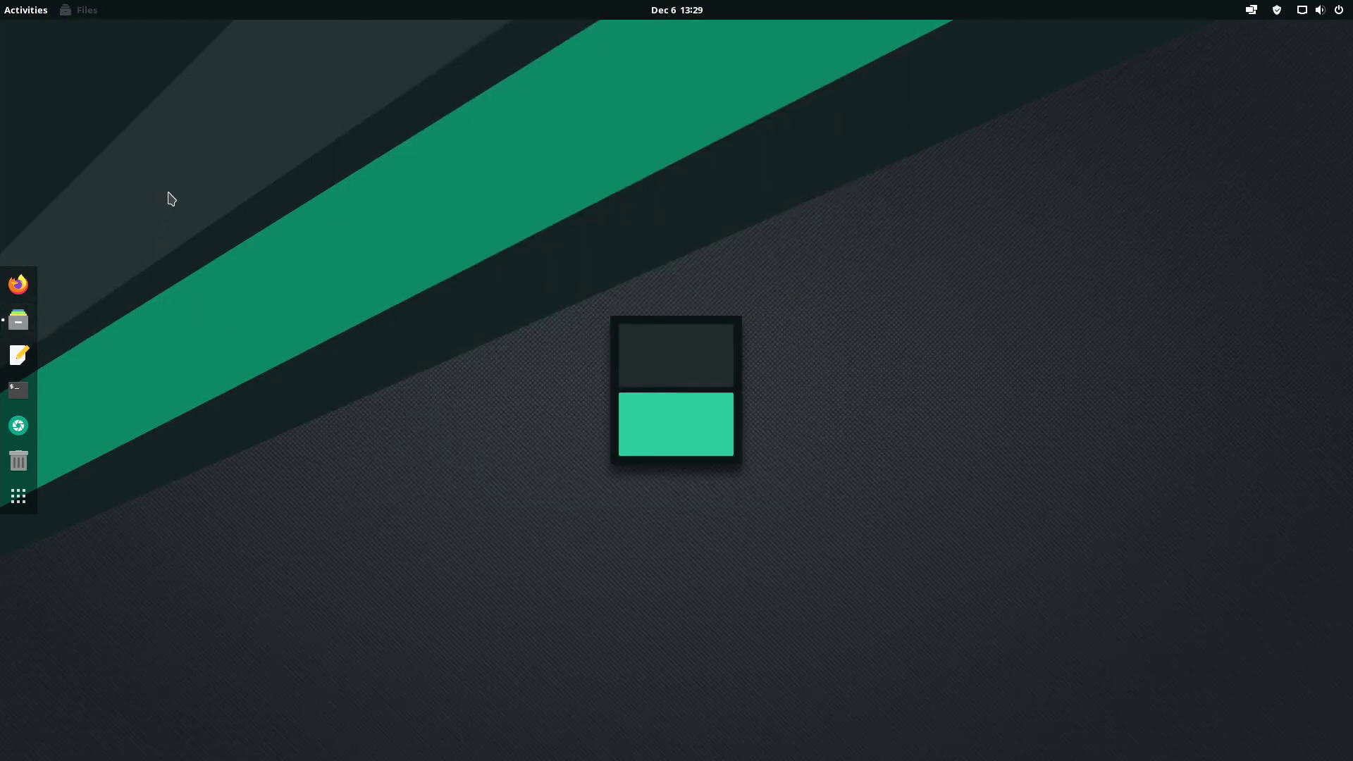
key("super+Page_Up")
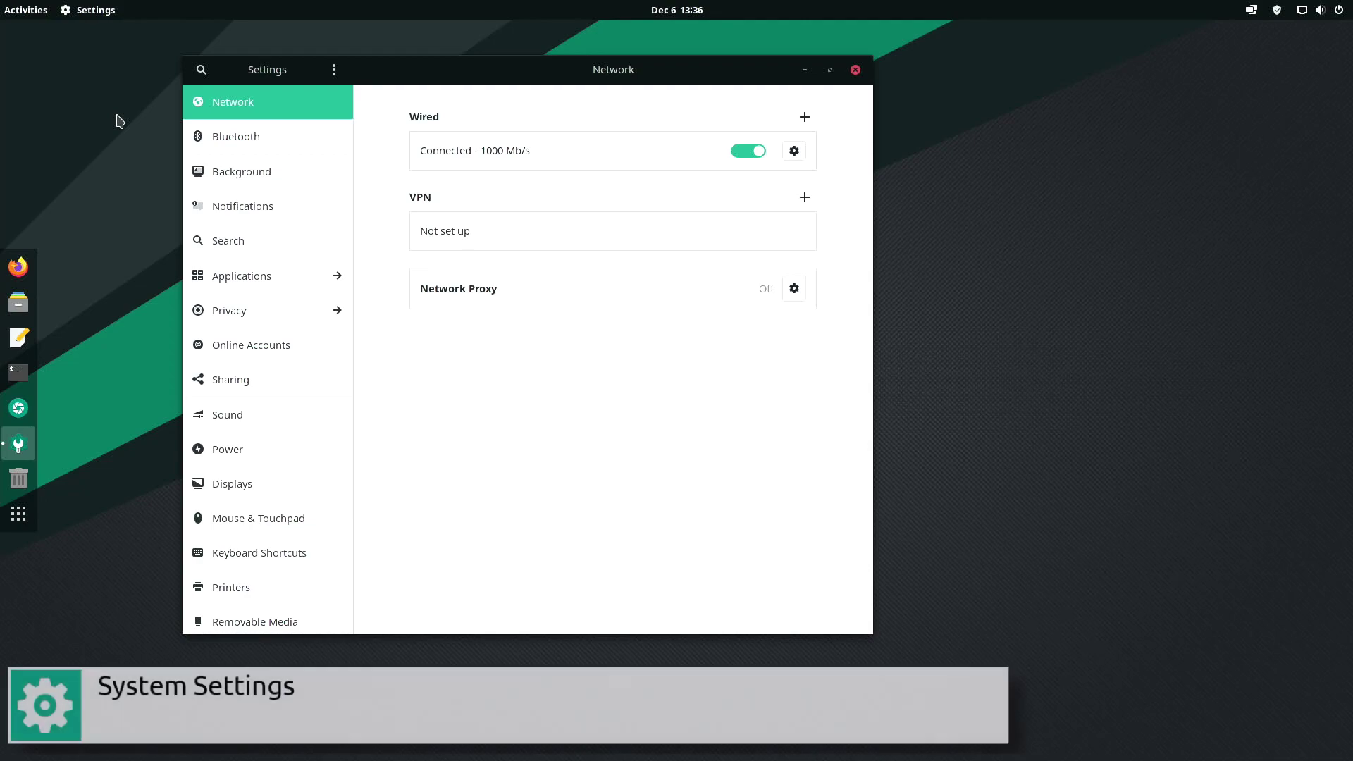
Examine the Bluetooth, Background, Notifications, Search and Applications pages of the system Settings
left_click(206, 134)
left_click(203, 177)
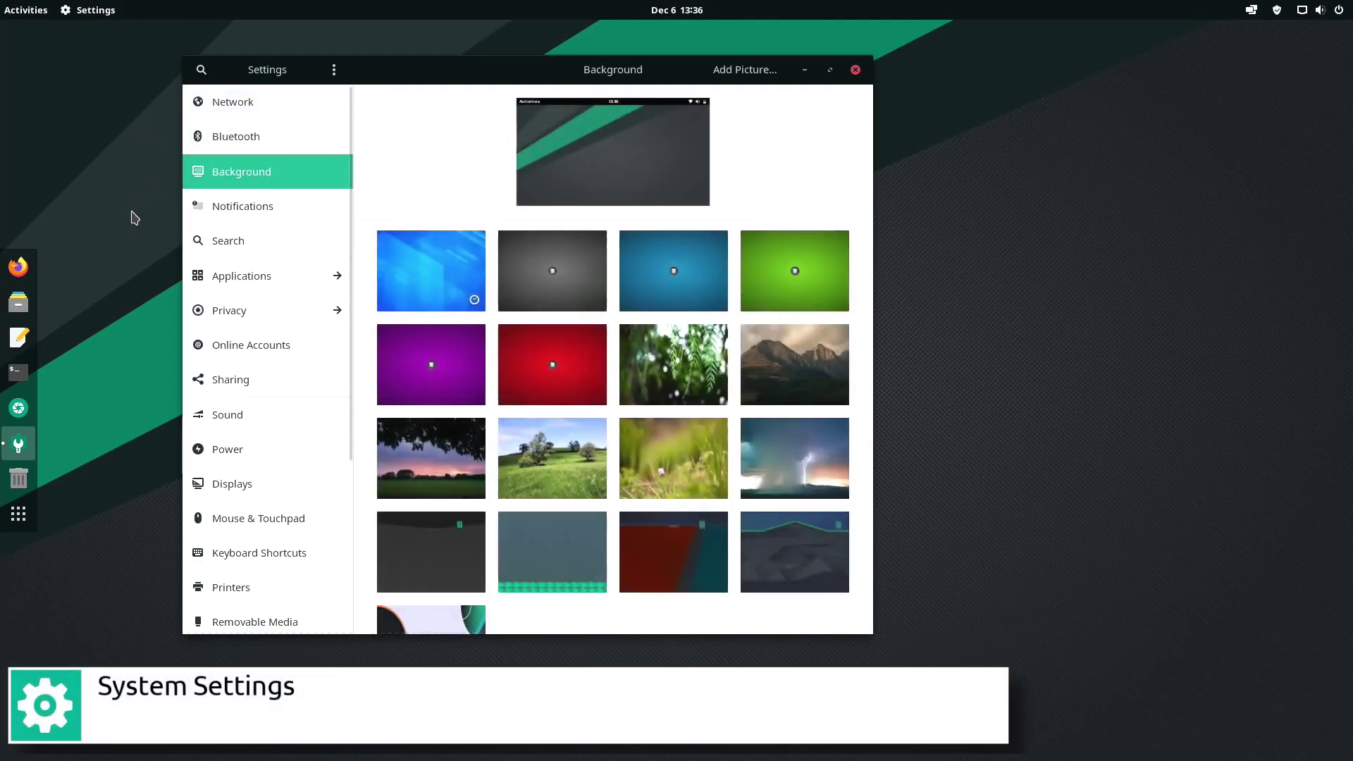
left_click(213, 210)
key("Down")
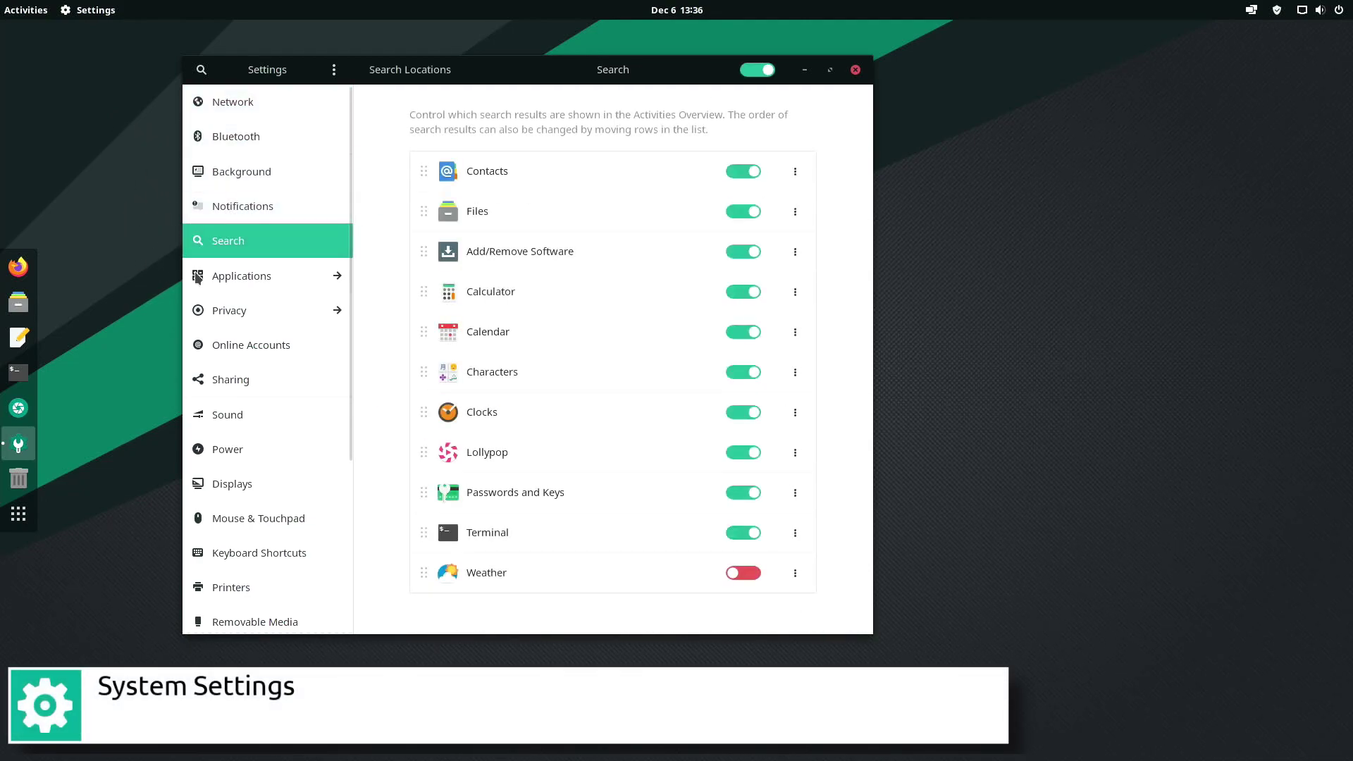
key("Down")
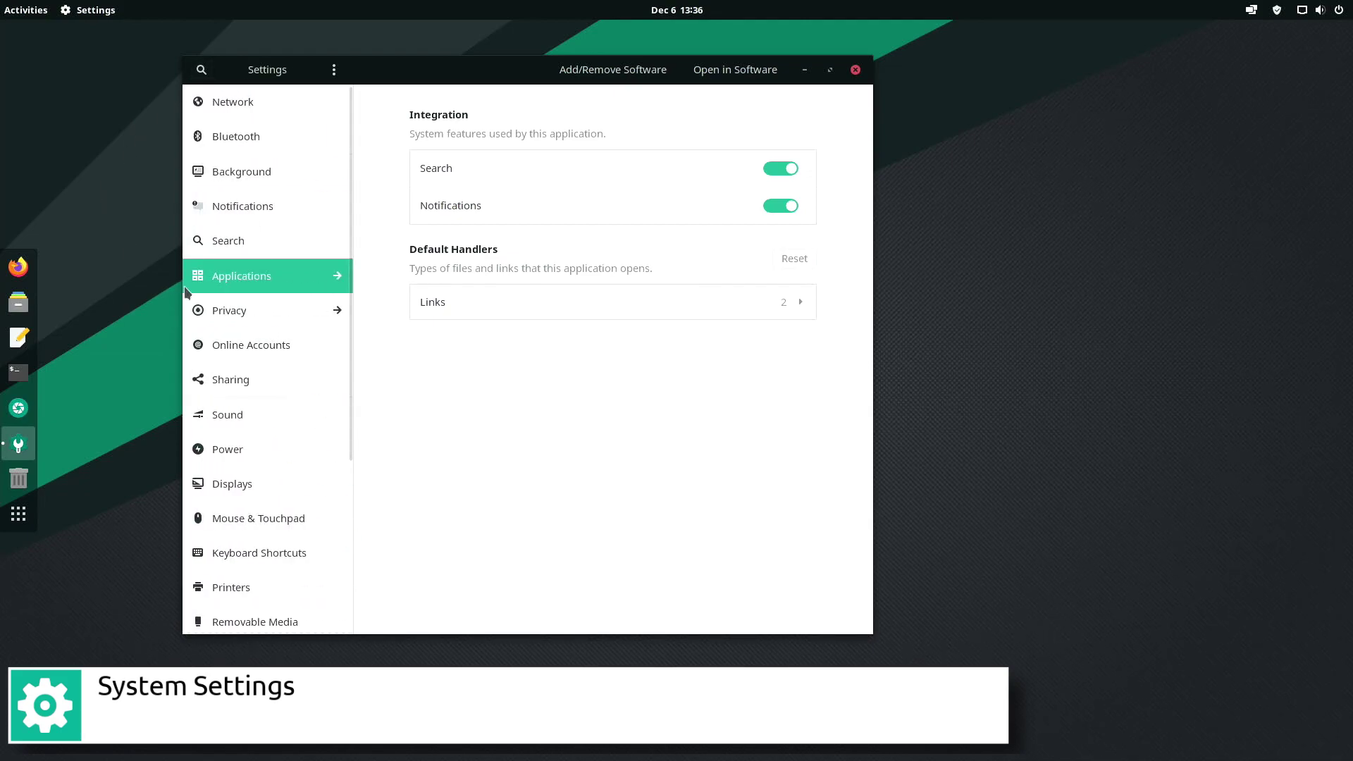
Examine the Privacy pages for Location Services, Camera, Microphone, Thunderbolt, File History & Trash and Screen Lock, and return to the main settings list
left_click(210, 308)
key("Down")
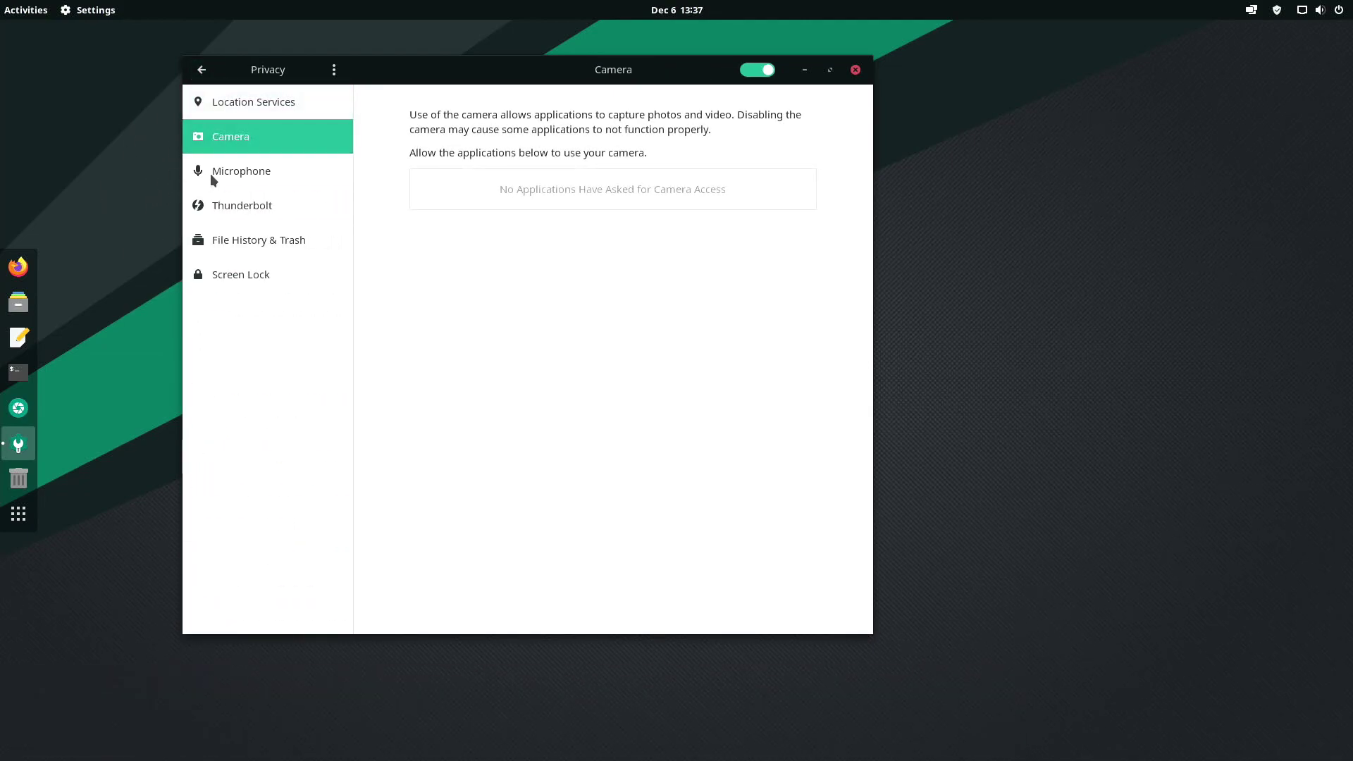
left_click(210, 174)
left_click(212, 206)
key("Down")
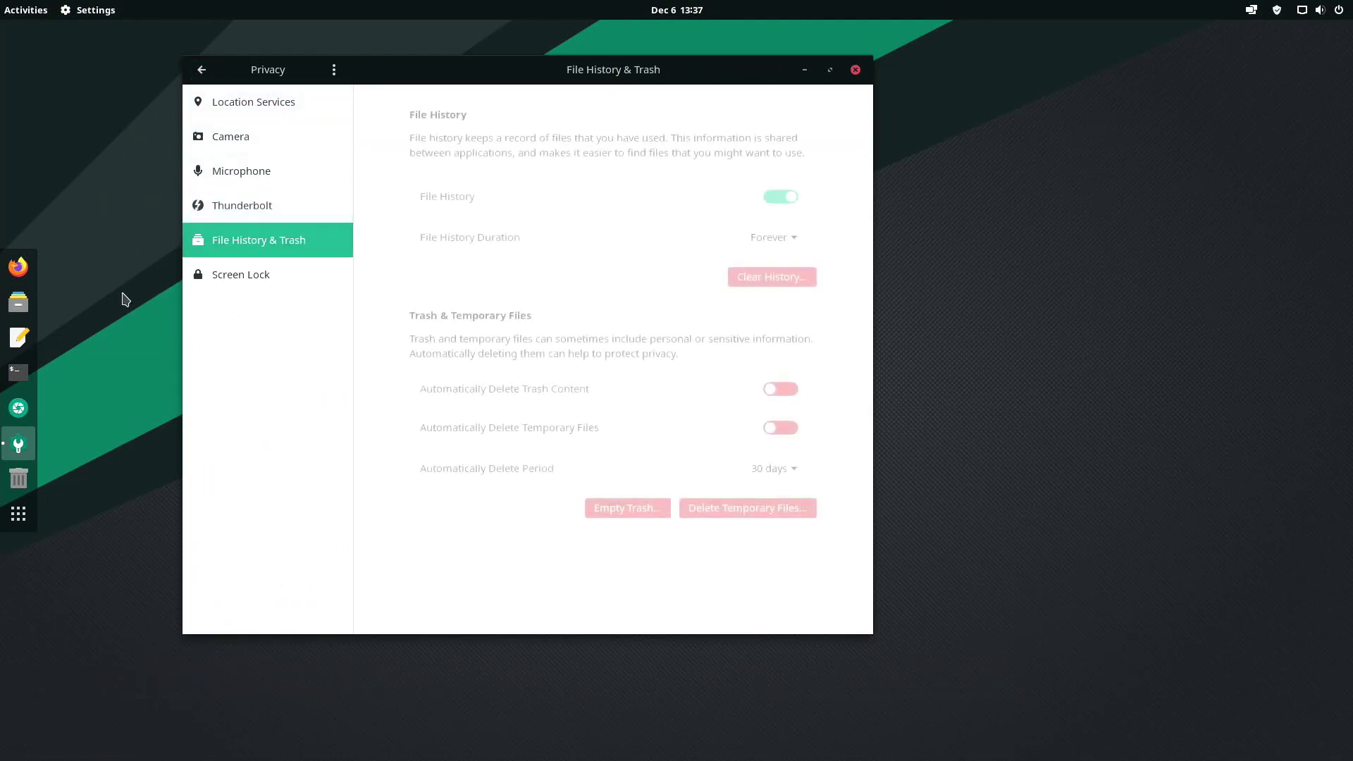
left_click(207, 280)
left_click(201, 70)
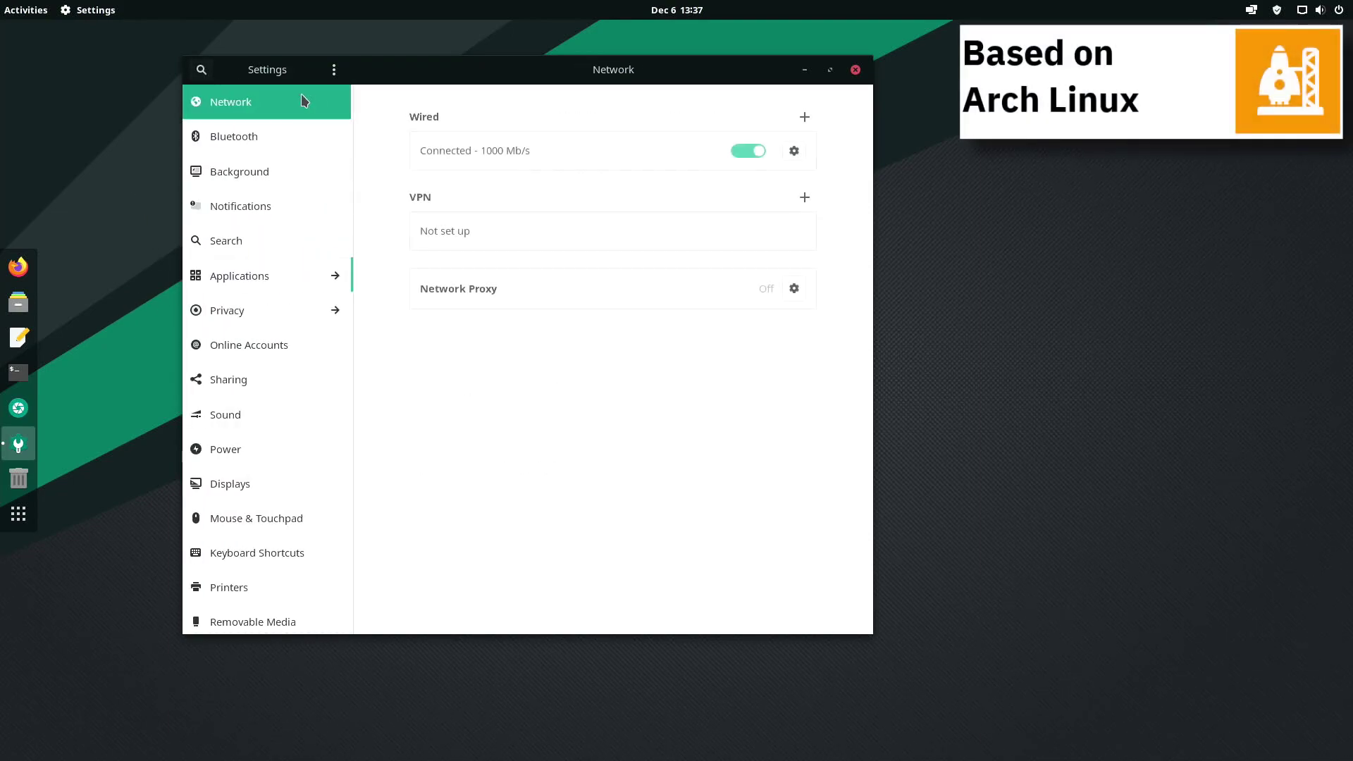
Examine the Online Accounts, Sharing, Sound, Power, Displays, Mouse & Touchpad and Keyboard Shortcuts settings pages
scroll(326, 170, "down", 5)
left_click(282, 100)
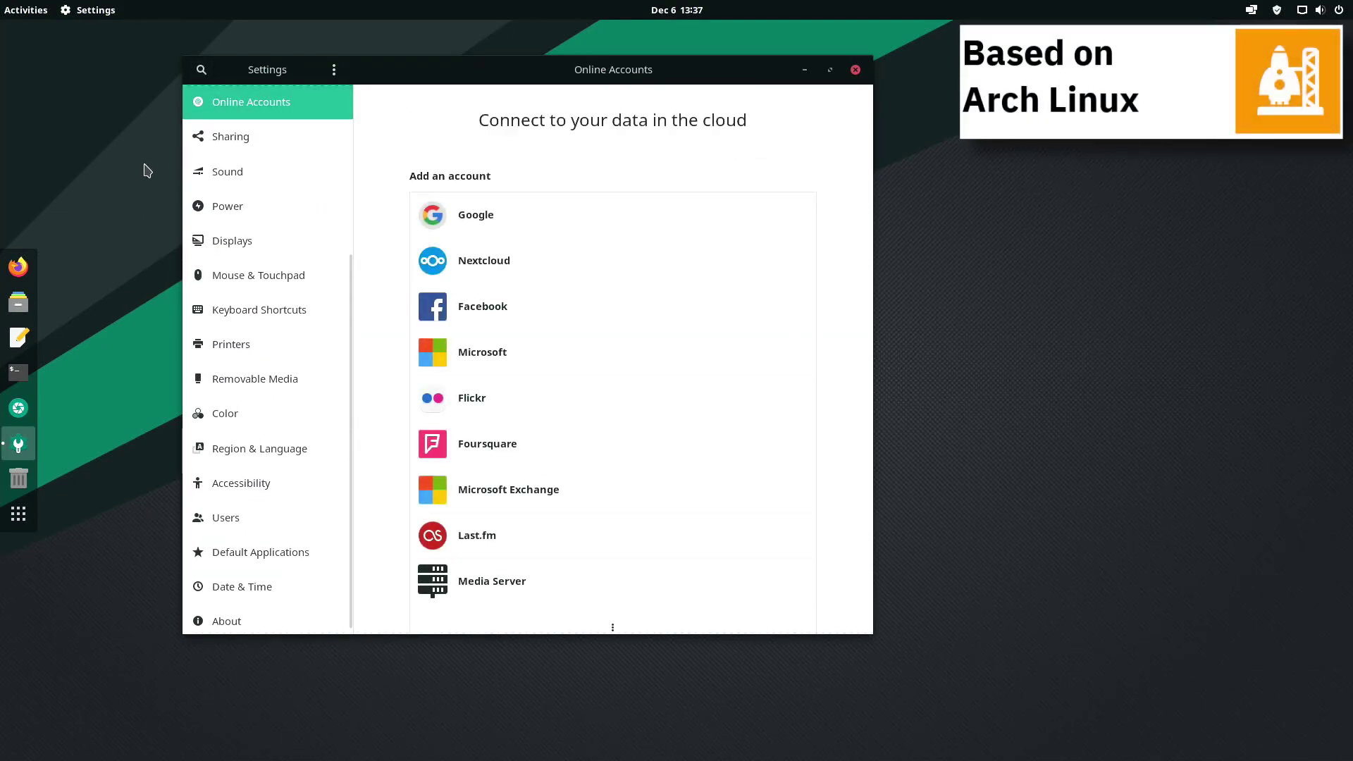
left_click(205, 135)
left_click(202, 172)
left_click(198, 209)
left_click(200, 244)
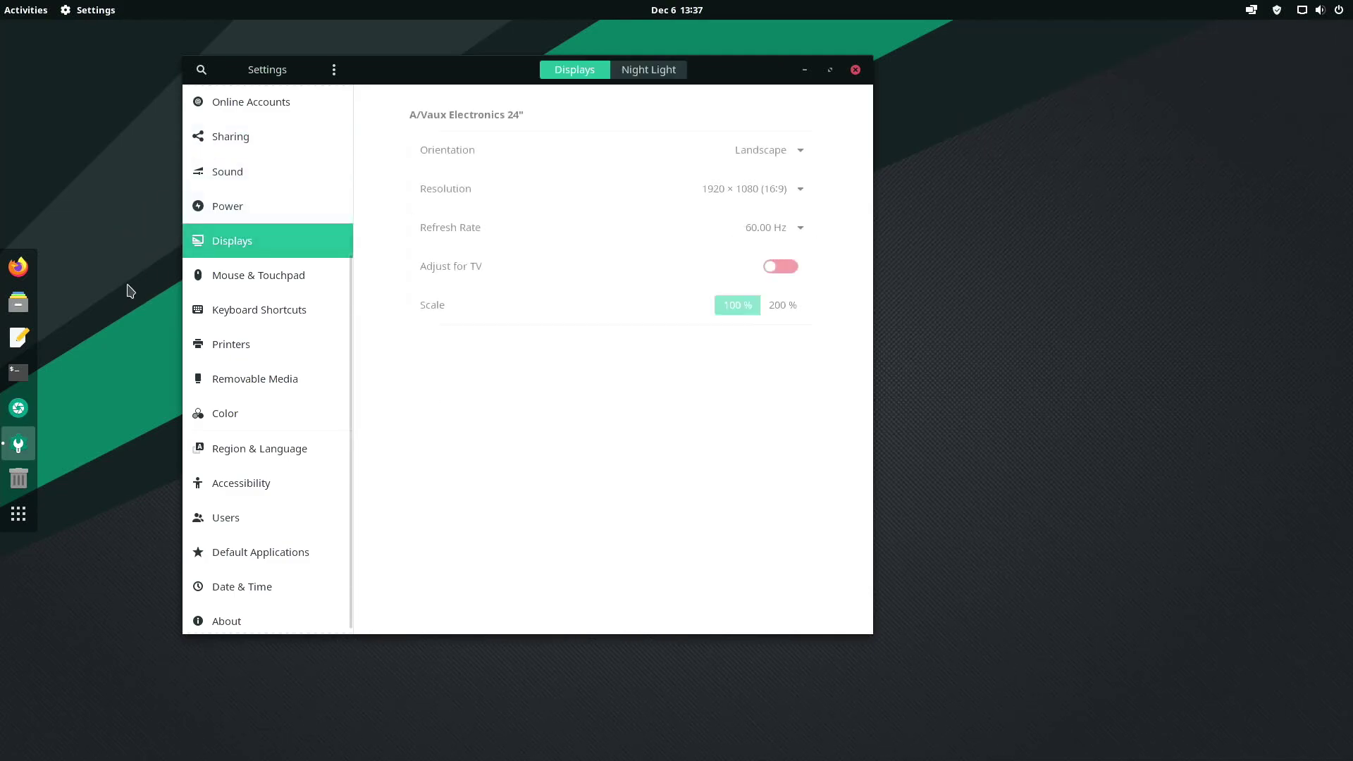
left_click(190, 280)
left_click(200, 315)
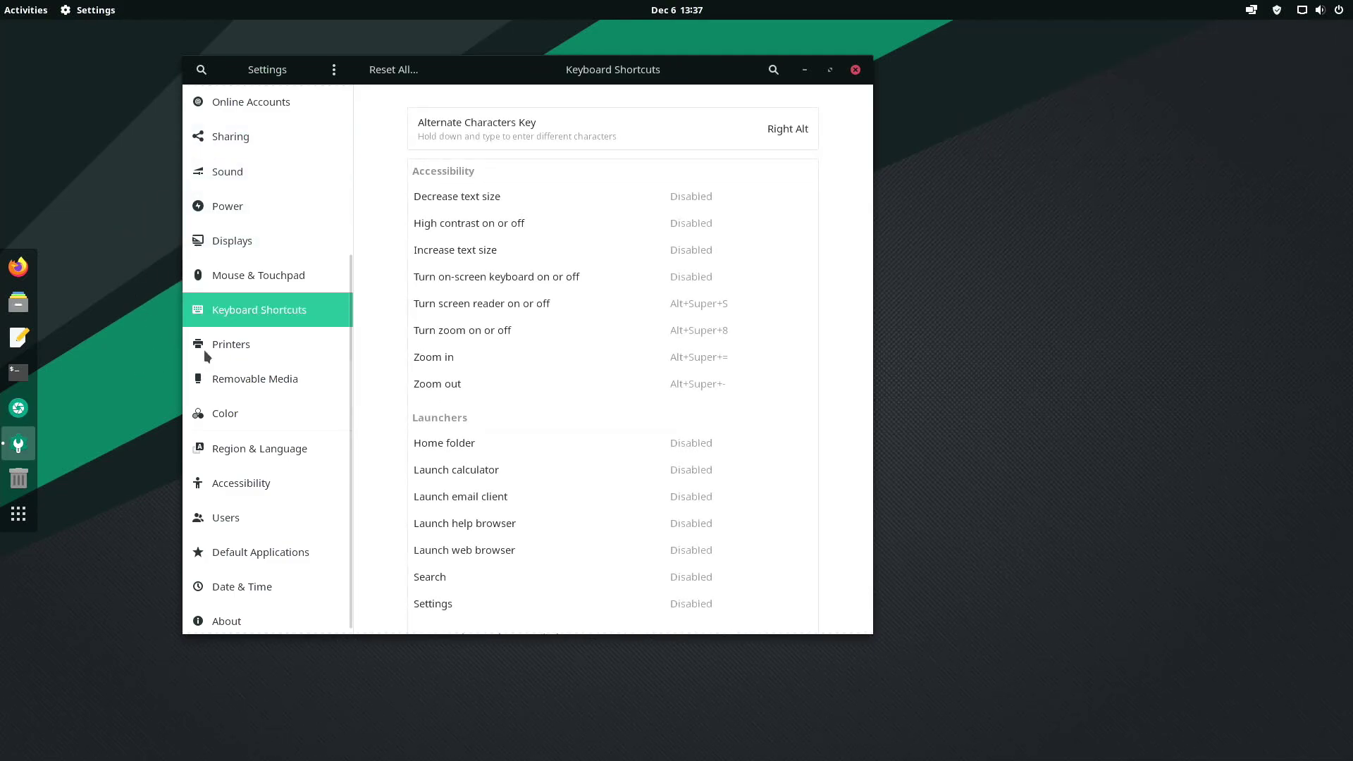
Examine the remaining settings pages in order, from Printers, Removable Media and Color through Default Applications and Date & Time to About
left_click(190, 349)
left_click(202, 382)
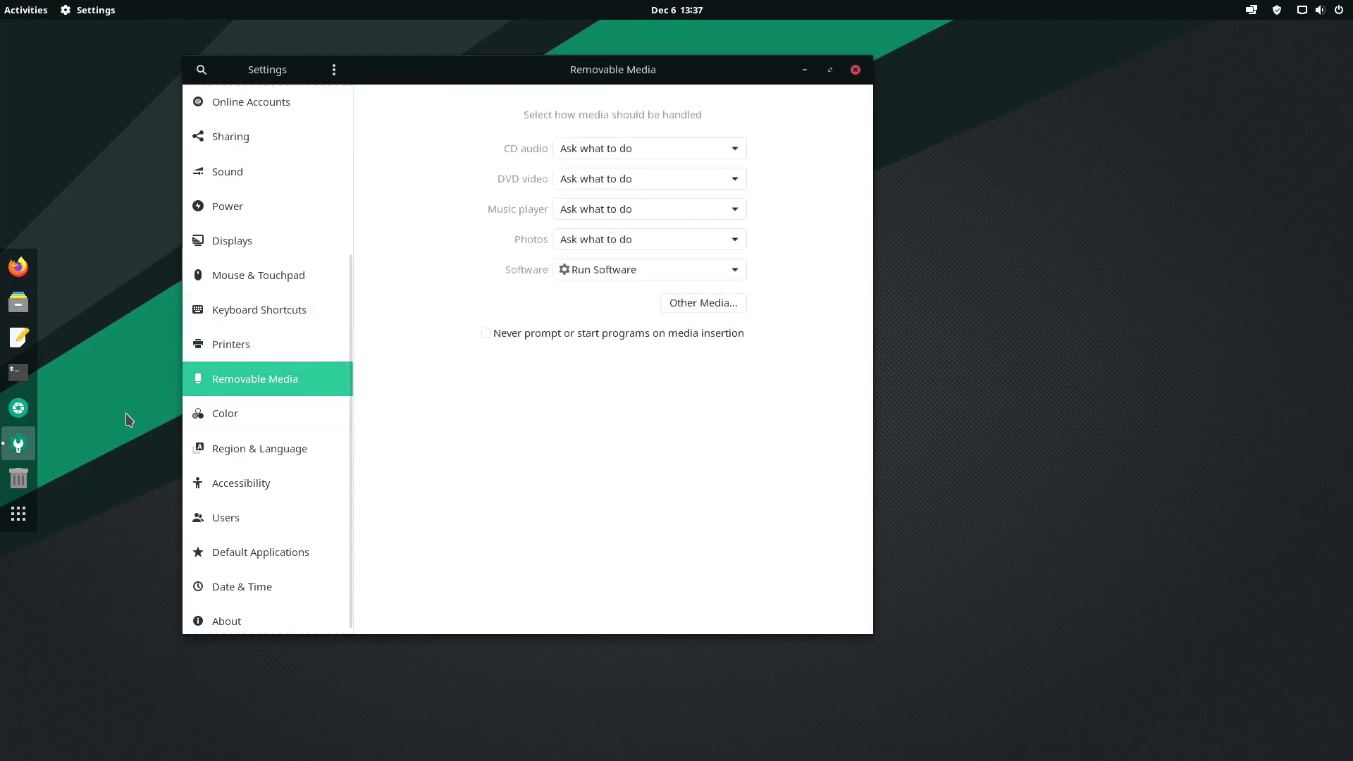
left_click(195, 417)
left_click(200, 452)
left_click(205, 484)
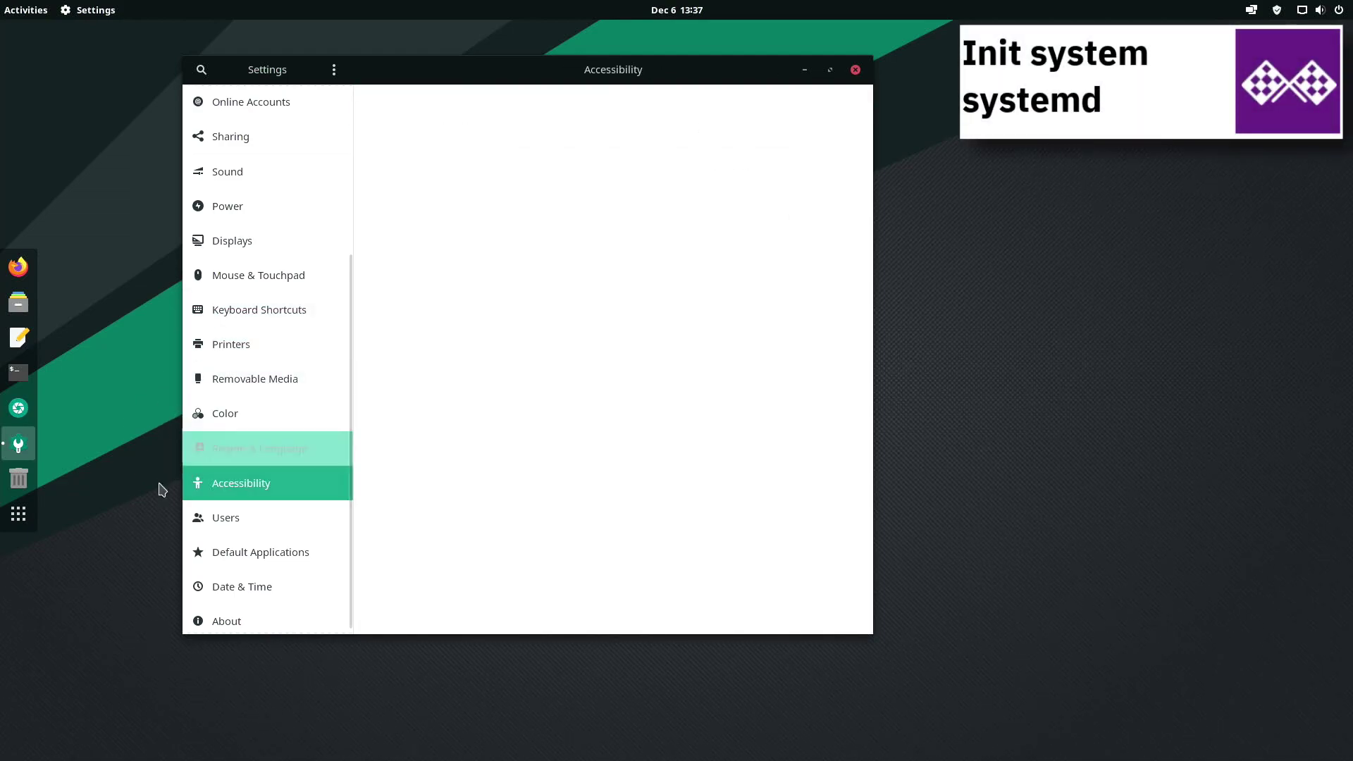
key("Down")
key("Down")
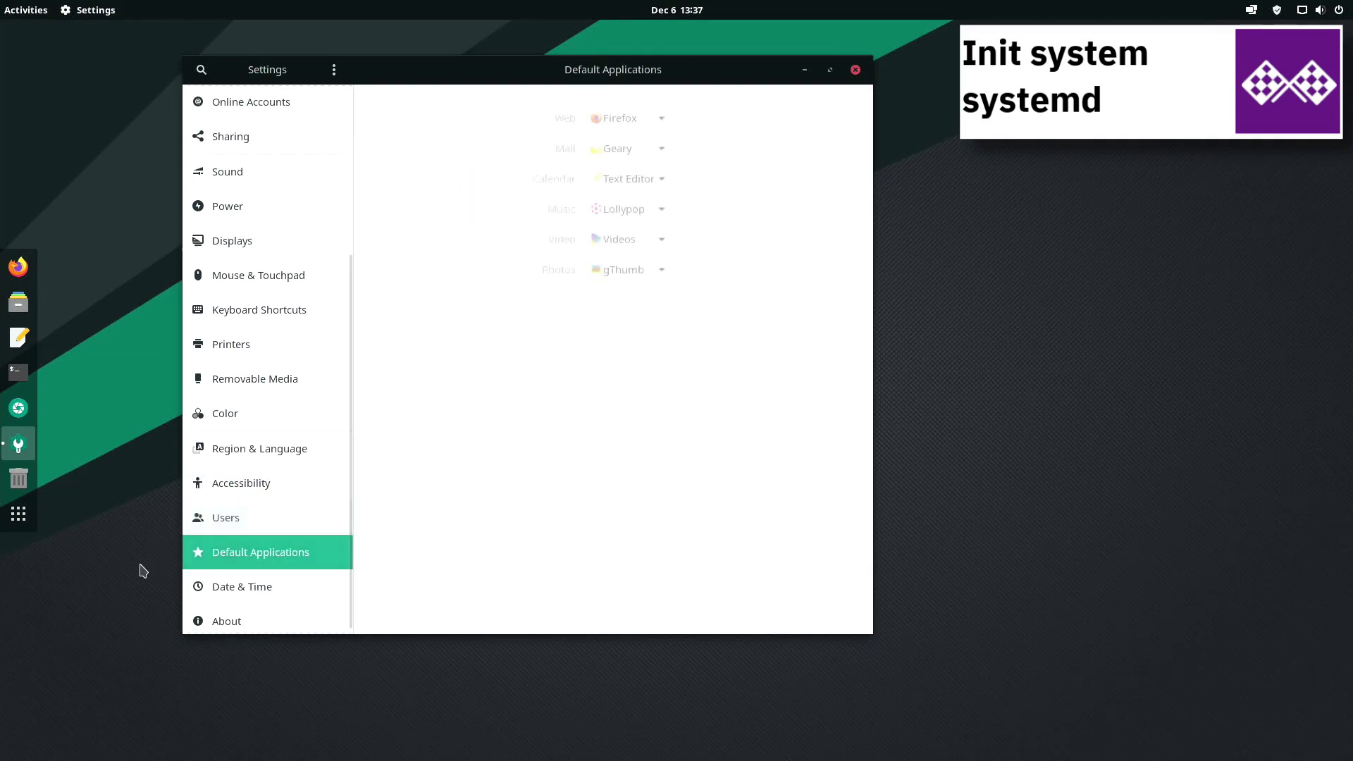
key("Down")
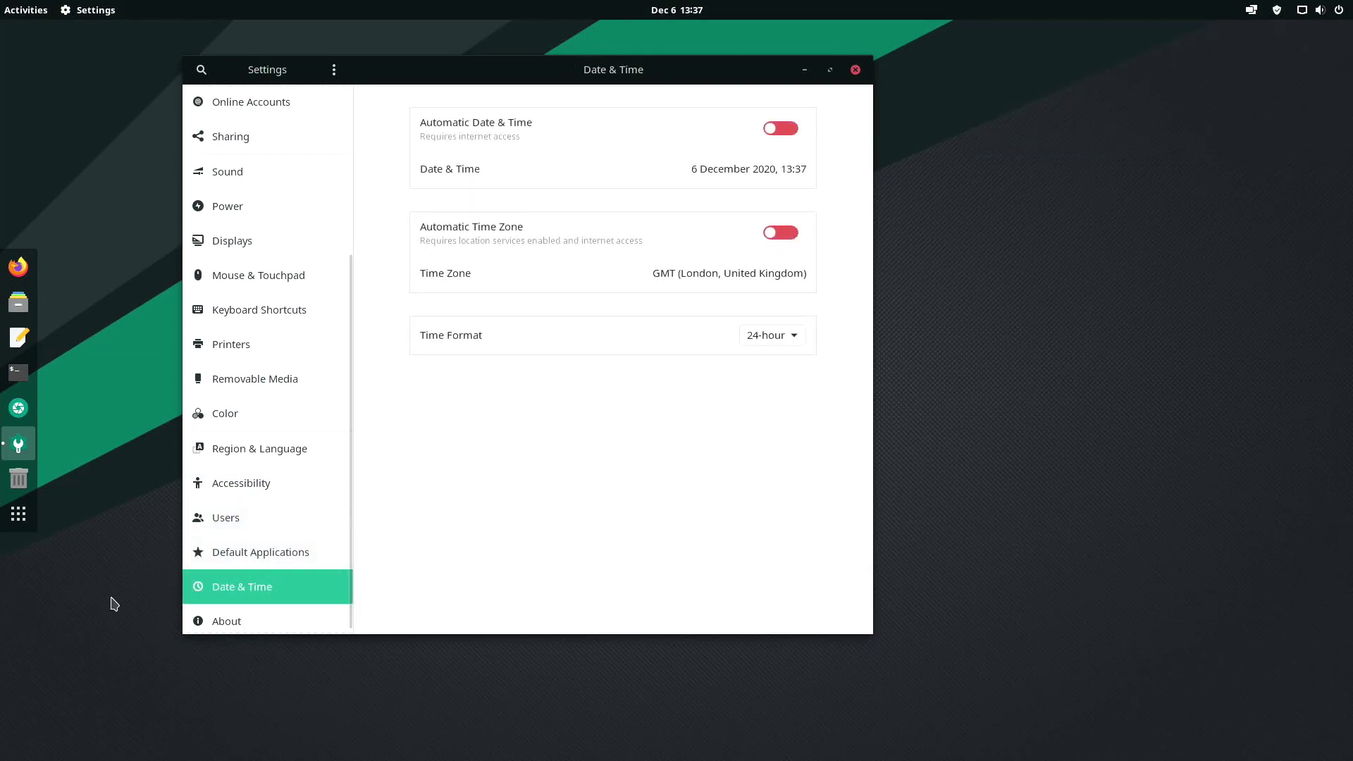
key("Down")
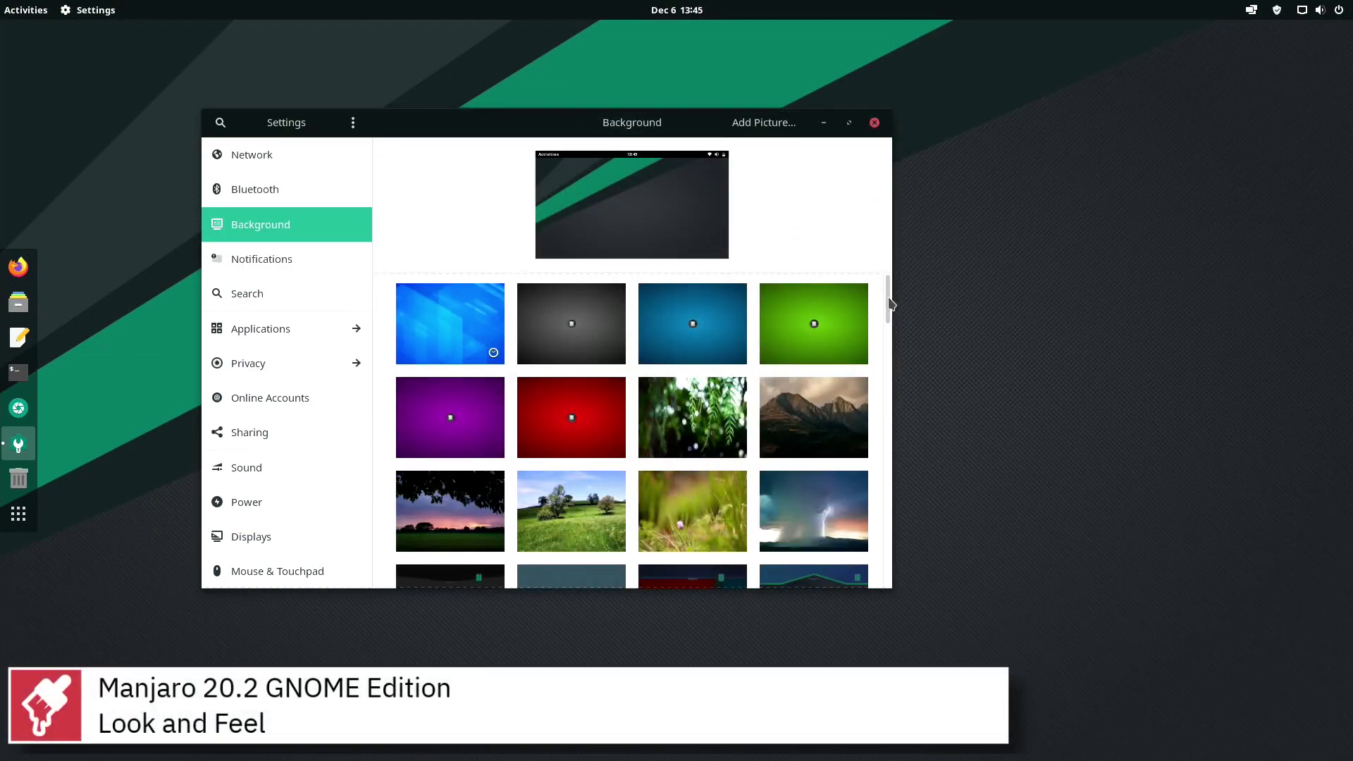
Browse the gallery of available wallpapers on the Background settings page down to its end
scroll(890, 303, "down", 10)
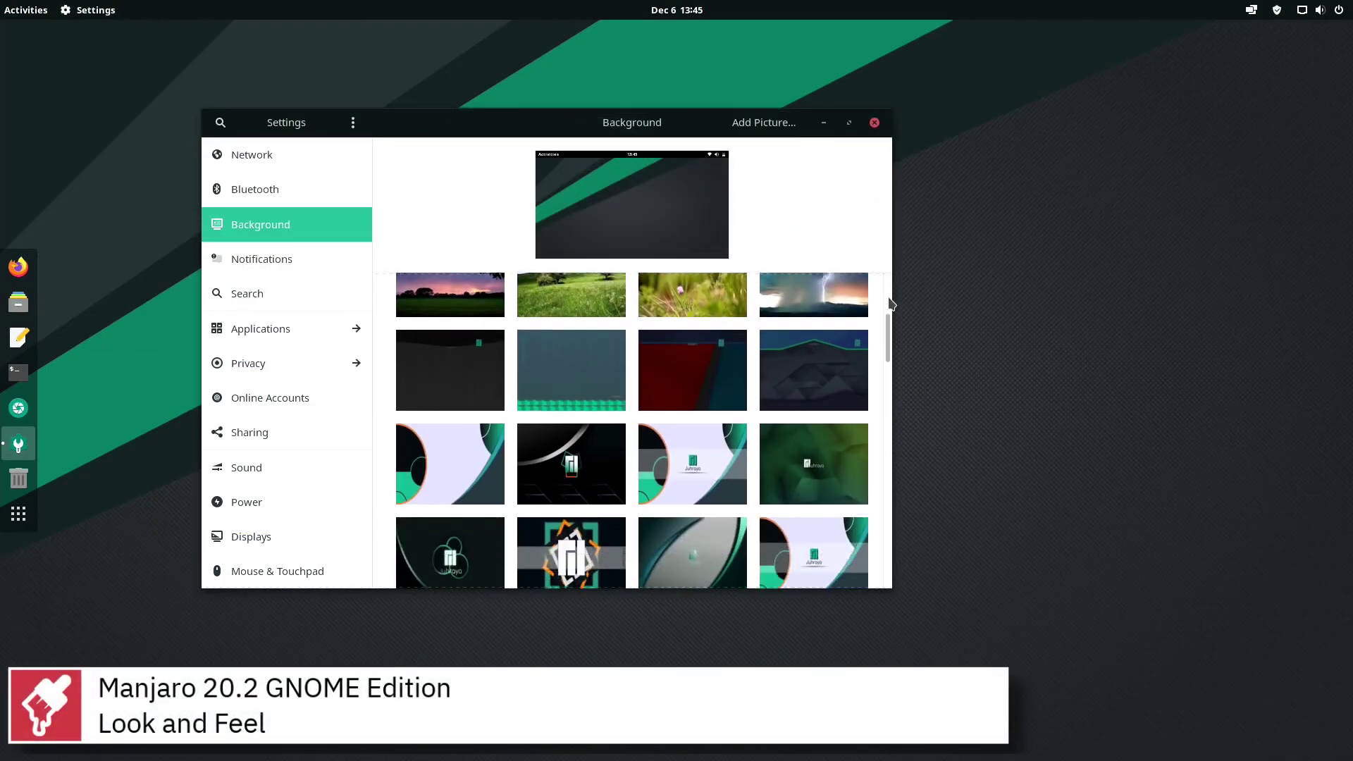
scroll(890, 303, "down", 10)
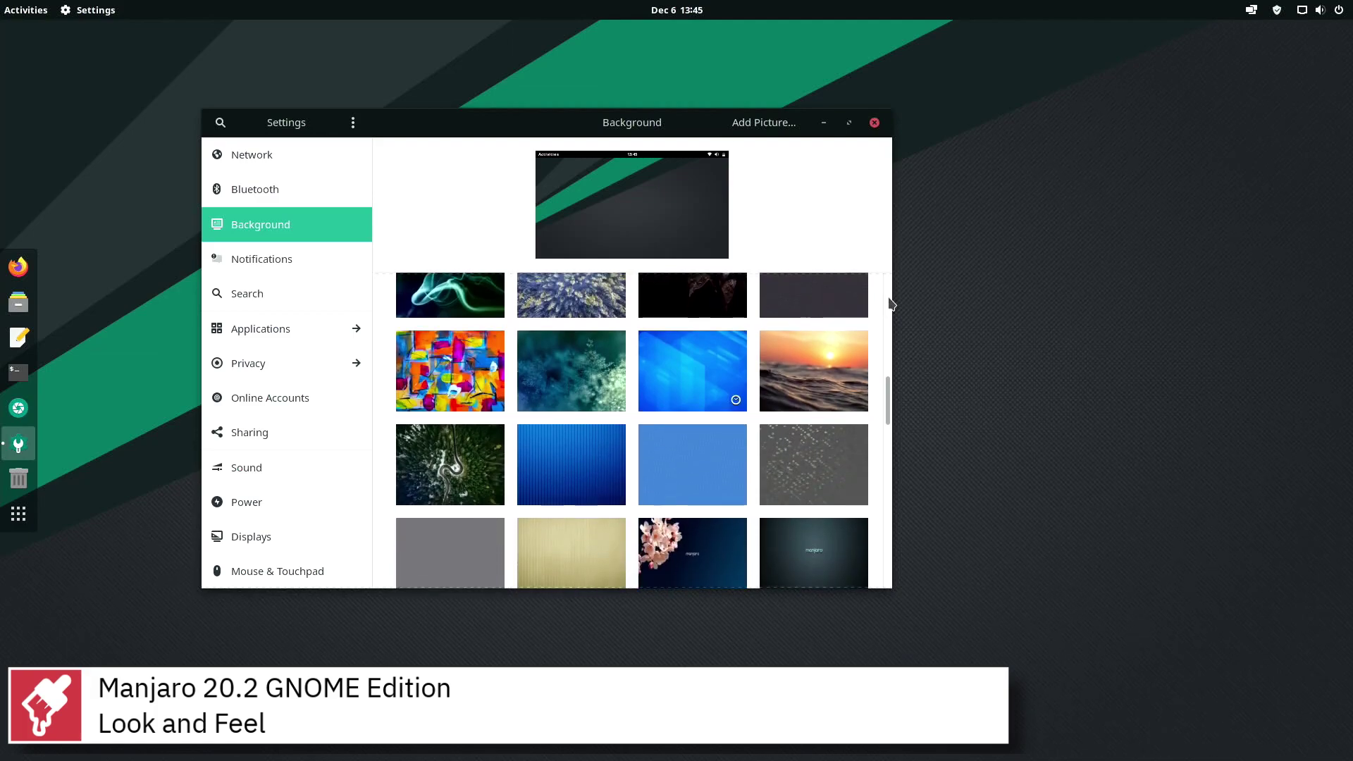
scroll(889, 303, "down", 8)
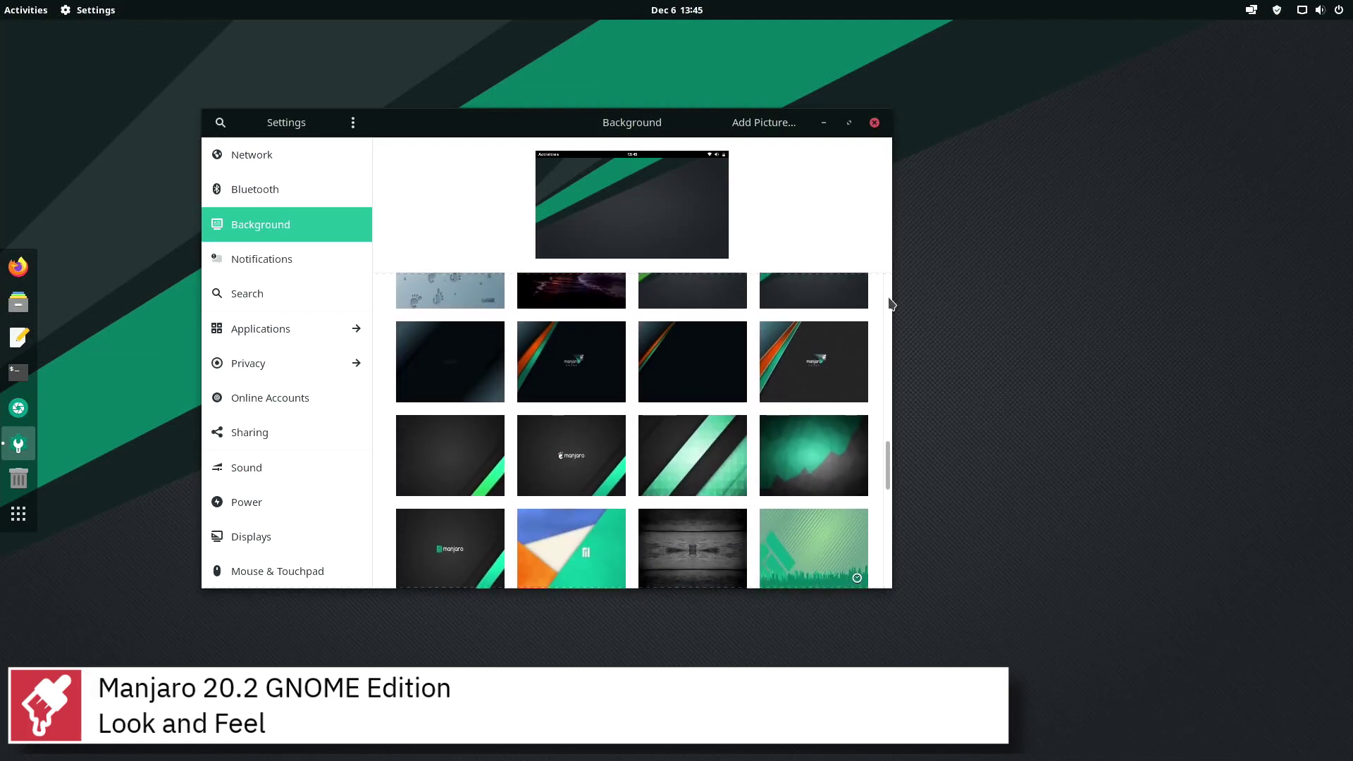
scroll(890, 303, "down", 10)
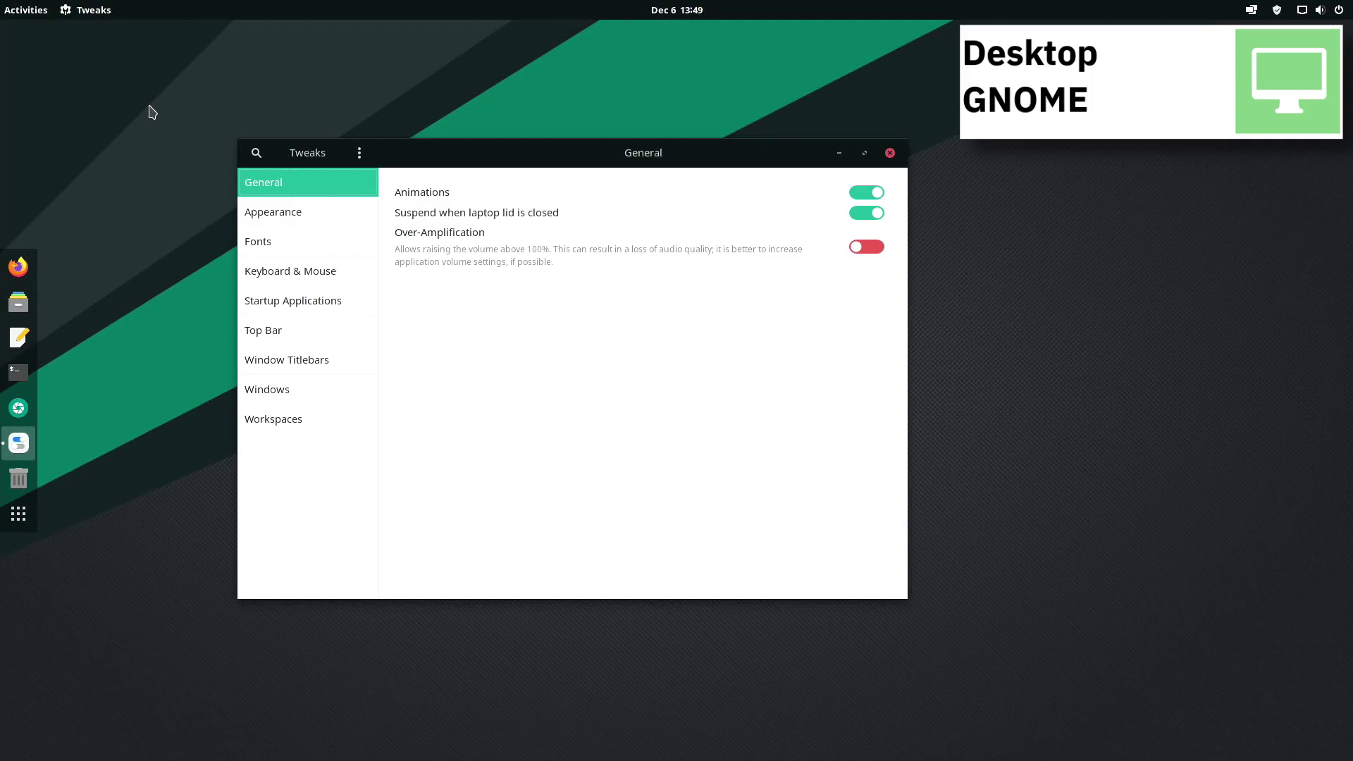
In Tweaks, look through the Appearance theme choices for Applications, Cursor, Icons and Shell without selecting a different one
left_click(267, 213)
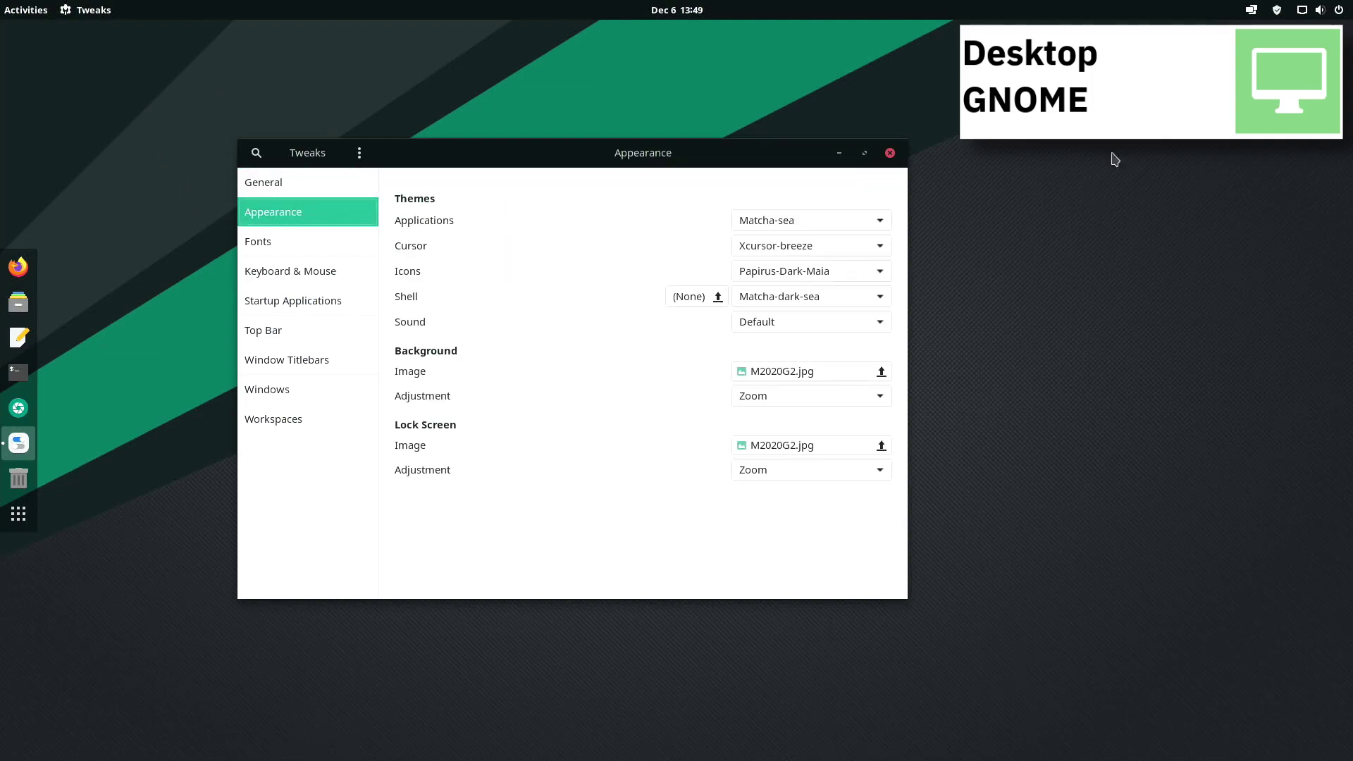
left_click(872, 228)
scroll(869, 226, "up", 4)
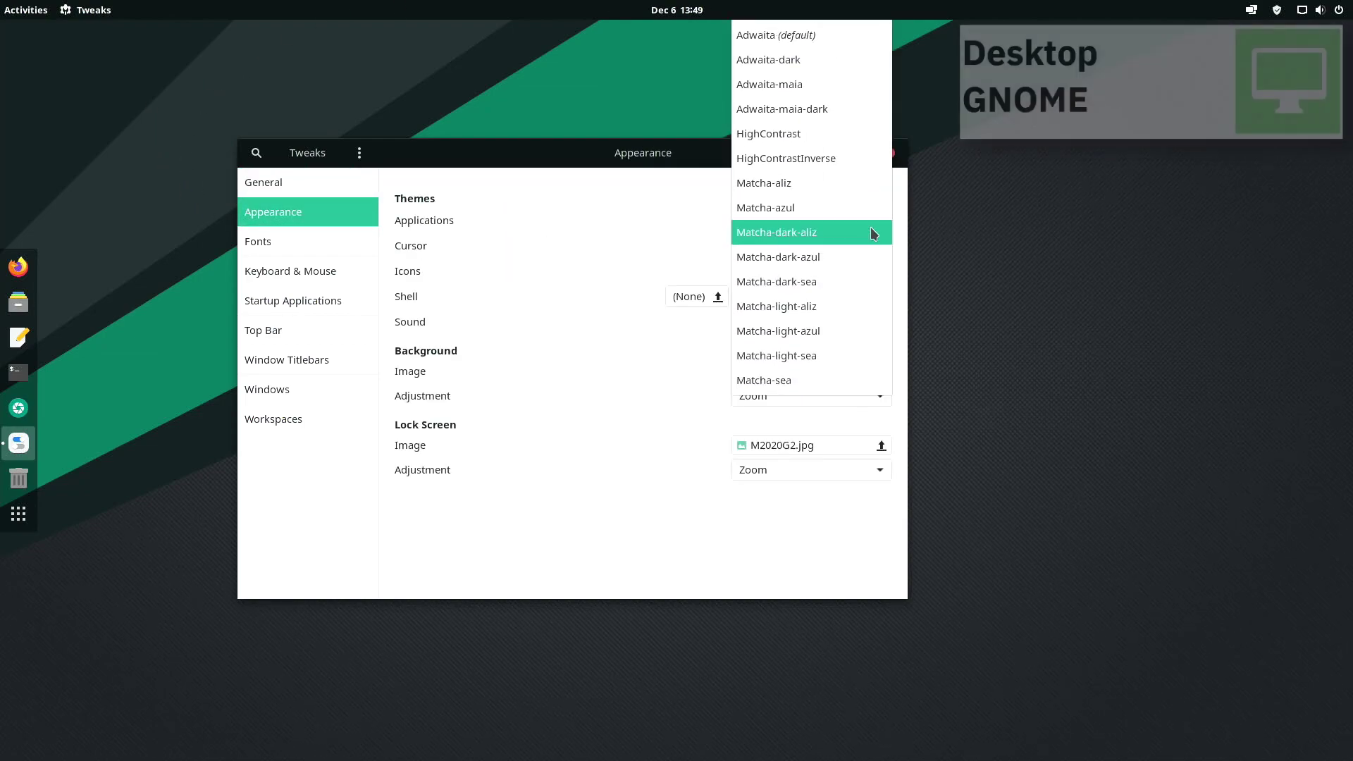
left_click(1006, 208)
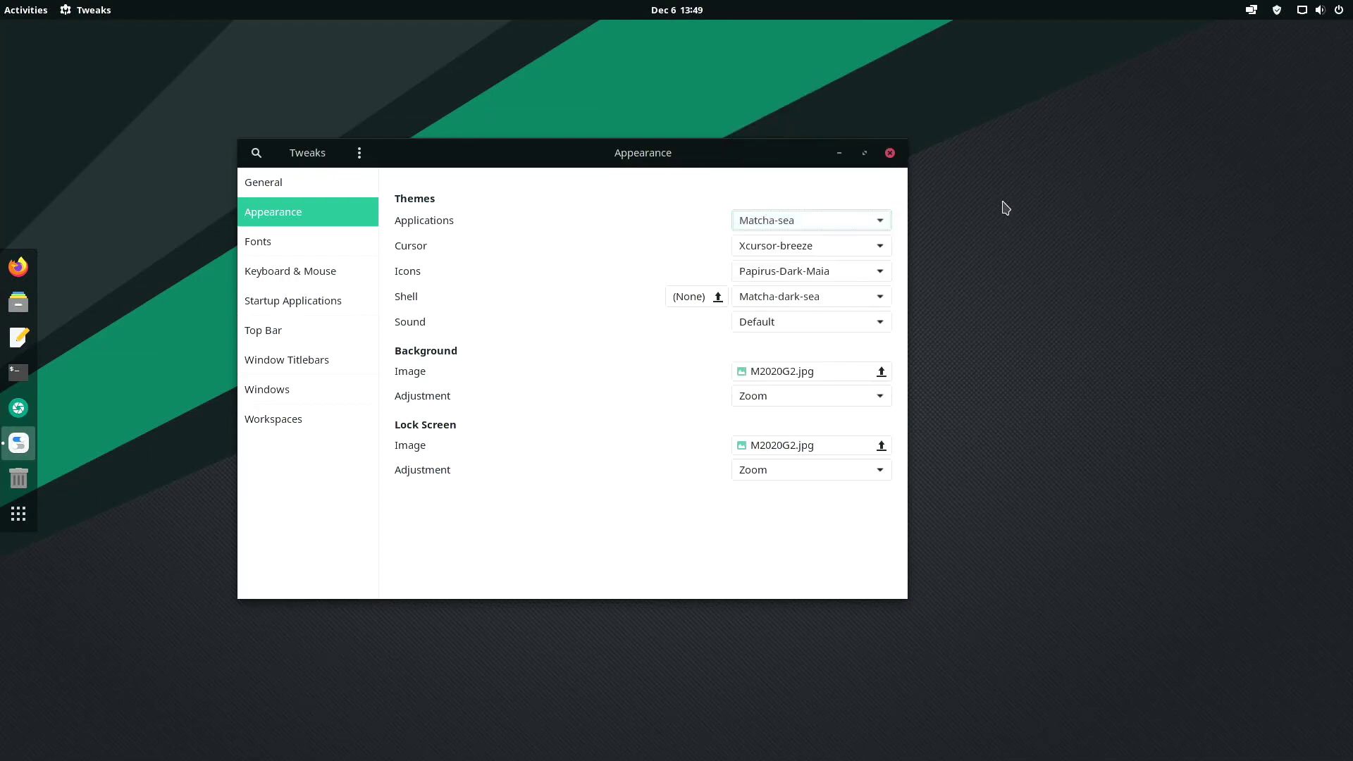
left_click(889, 245)
left_click(986, 205)
left_click(881, 270)
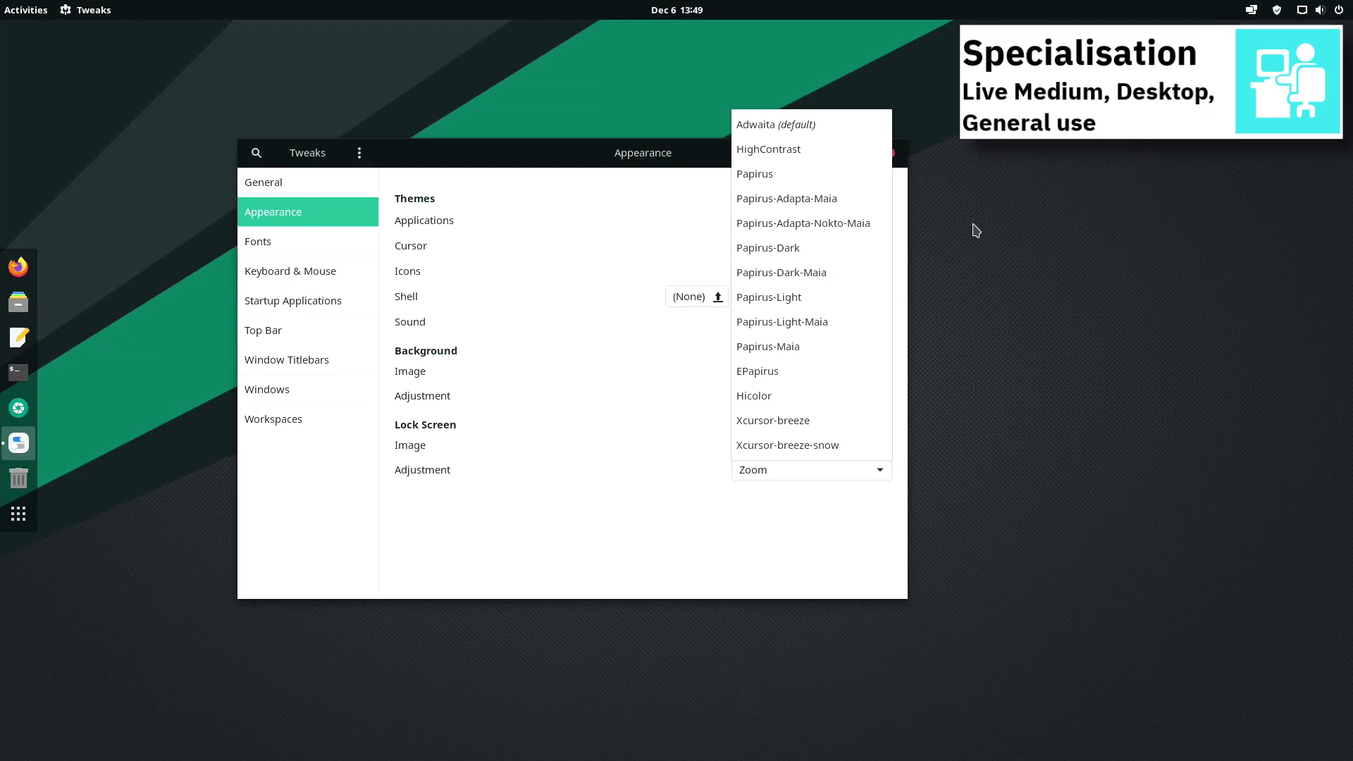
left_click(976, 230)
left_click(881, 296)
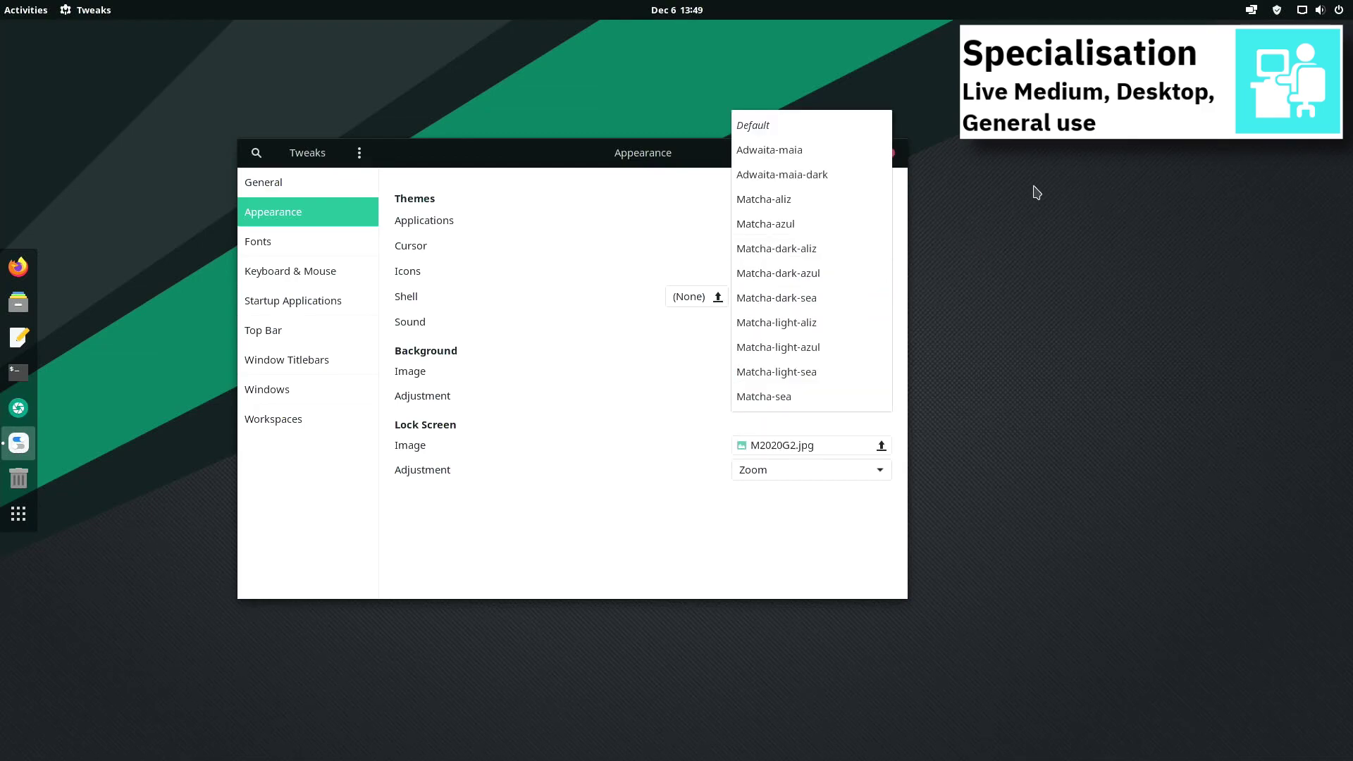
left_click(1035, 192)
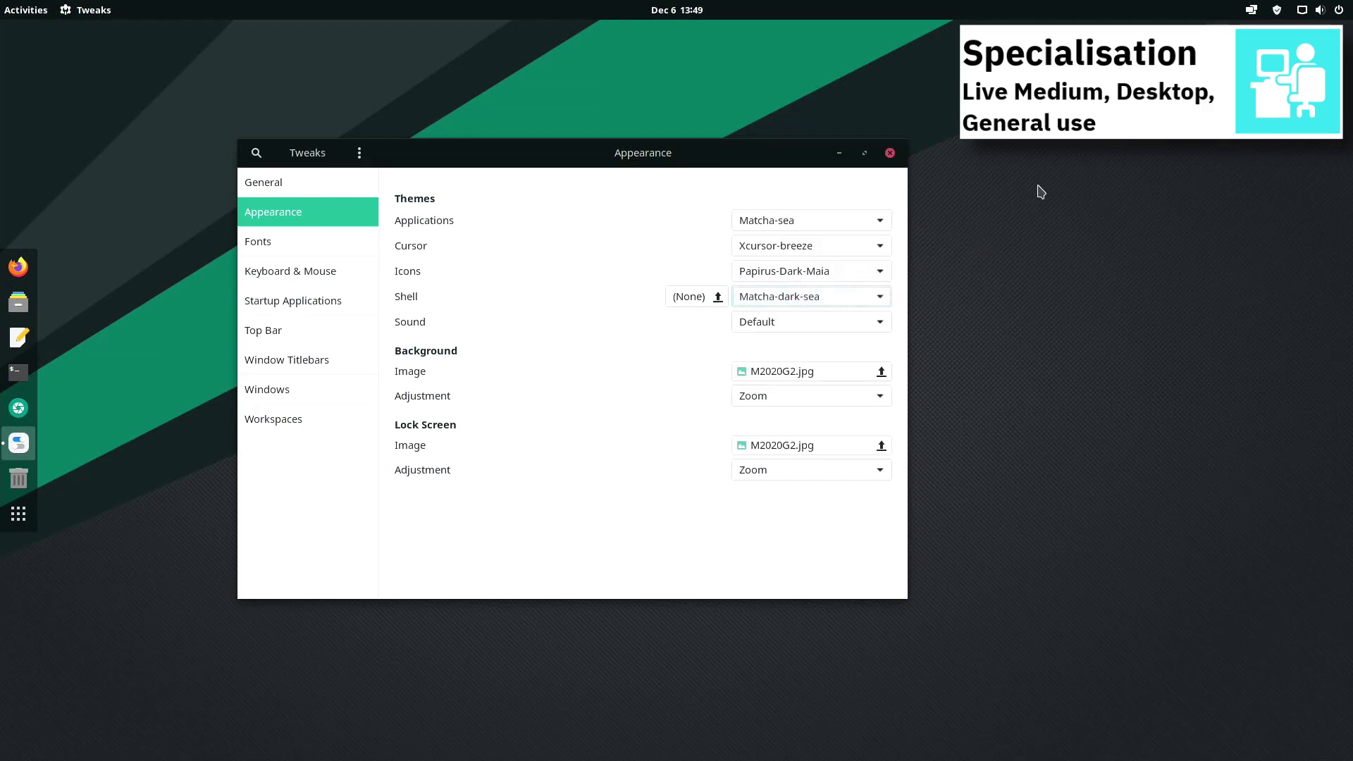
Examine the Fonts, Keyboard & Mouse, Startup Applications, Top Bar, Window Titlebars, Windows and Workspaces pages of Tweaks
left_click(258, 245)
left_click(254, 275)
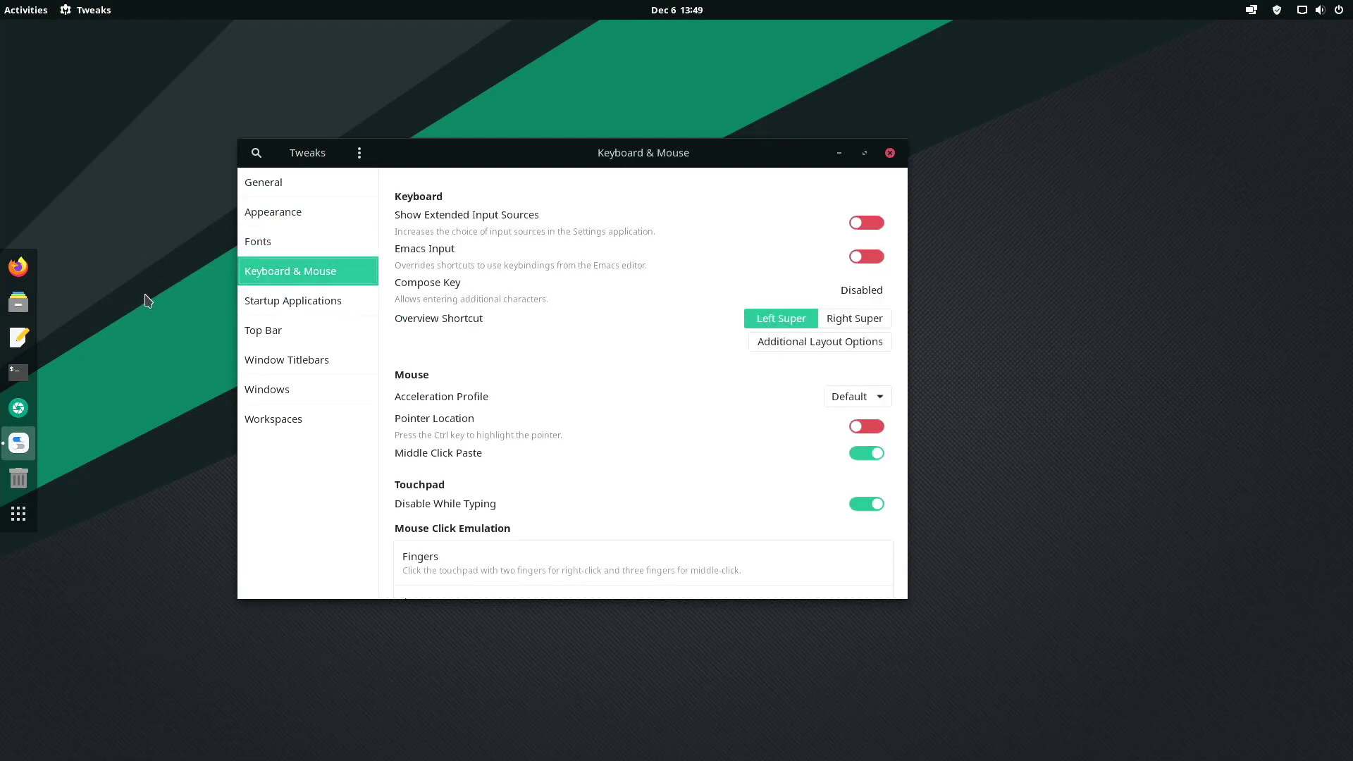
left_click(271, 303)
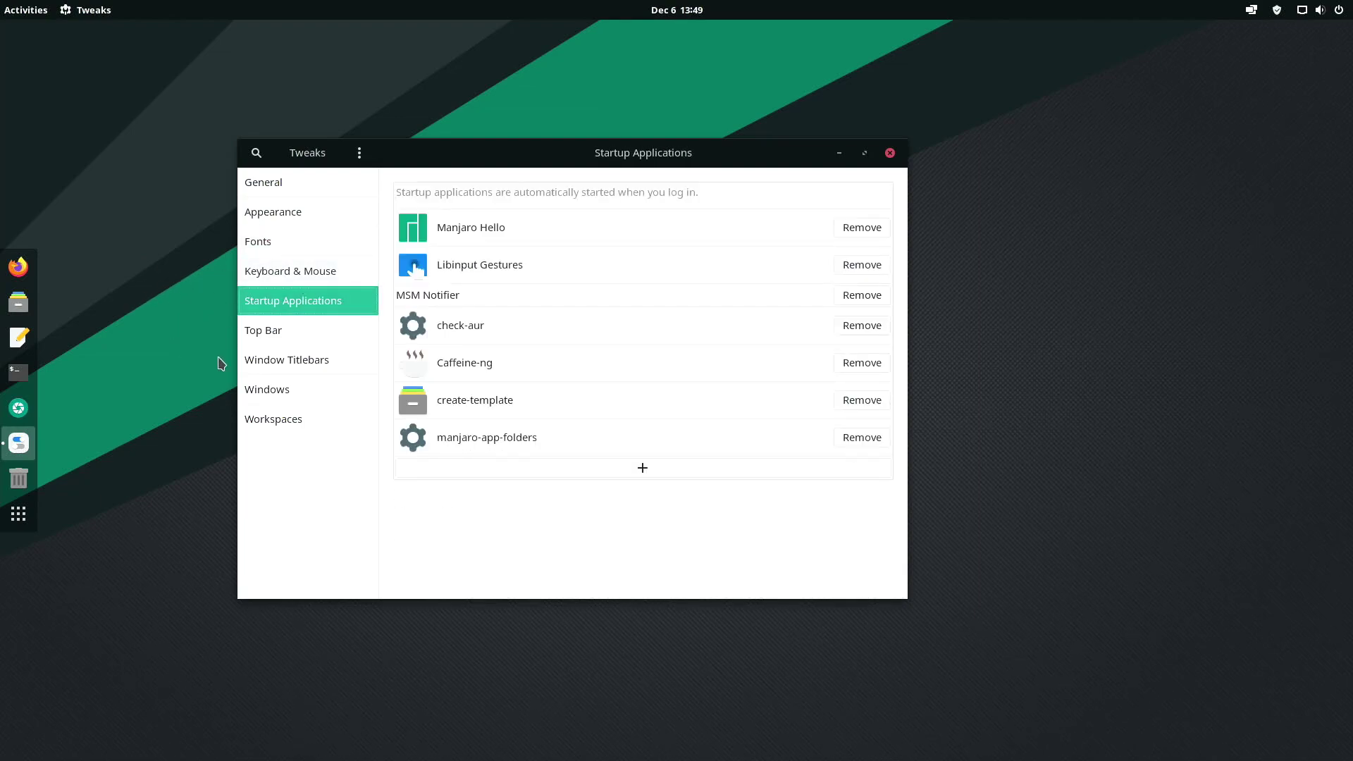
left_click(264, 331)
left_click(252, 363)
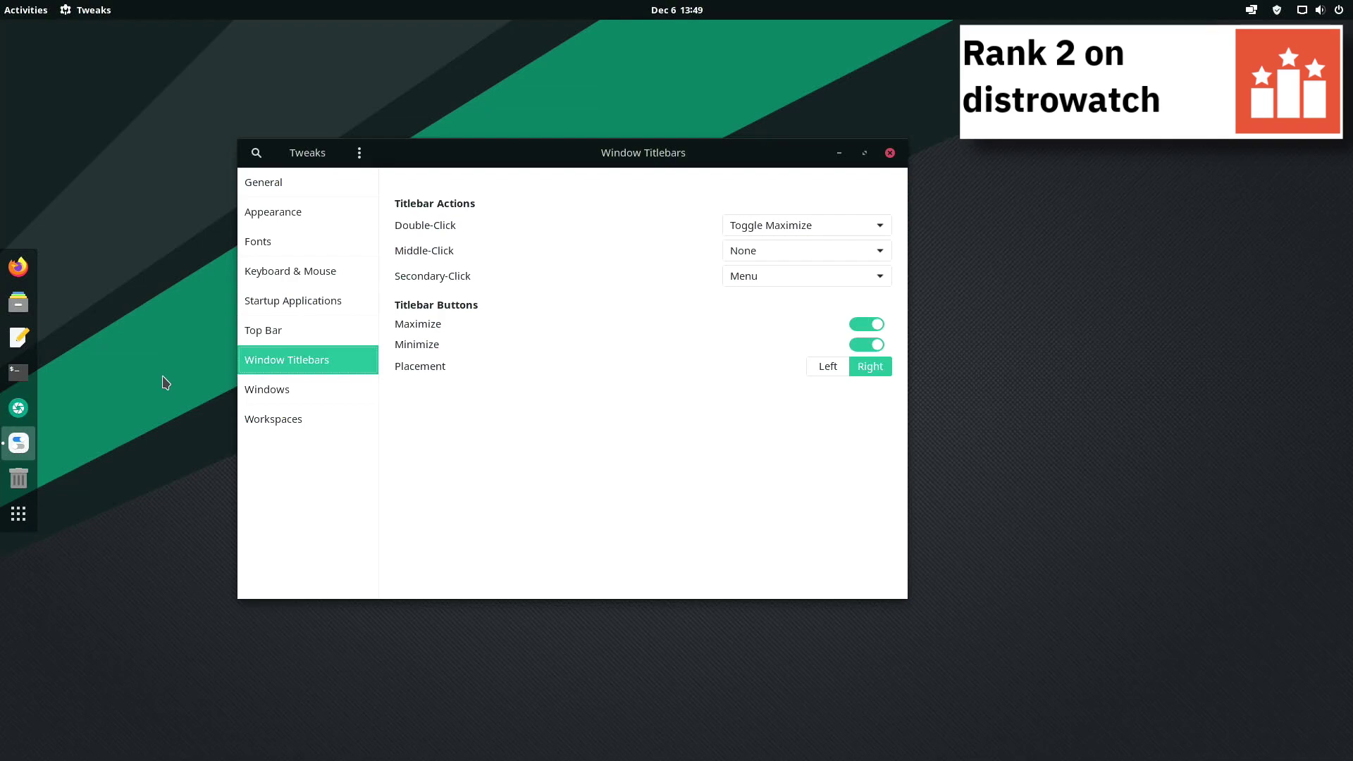
left_click(276, 399)
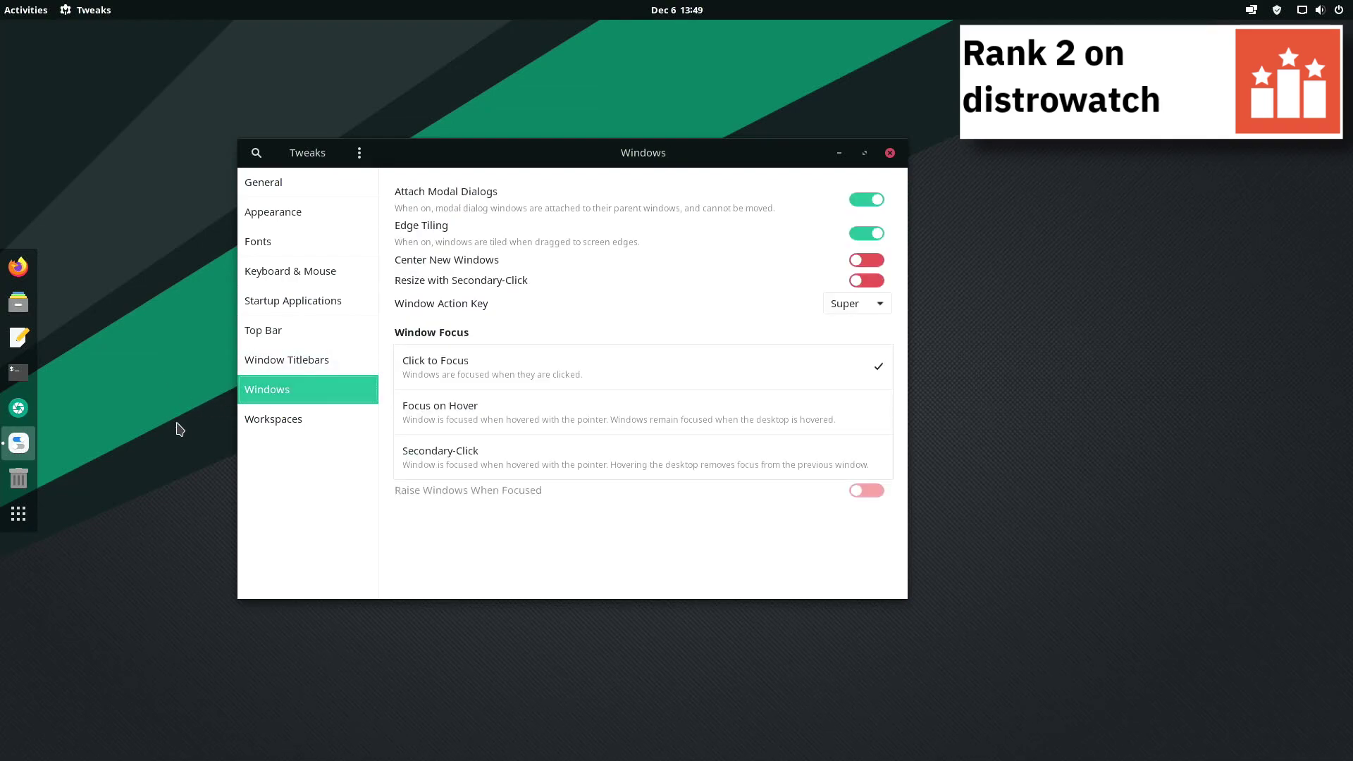
left_click(248, 421)
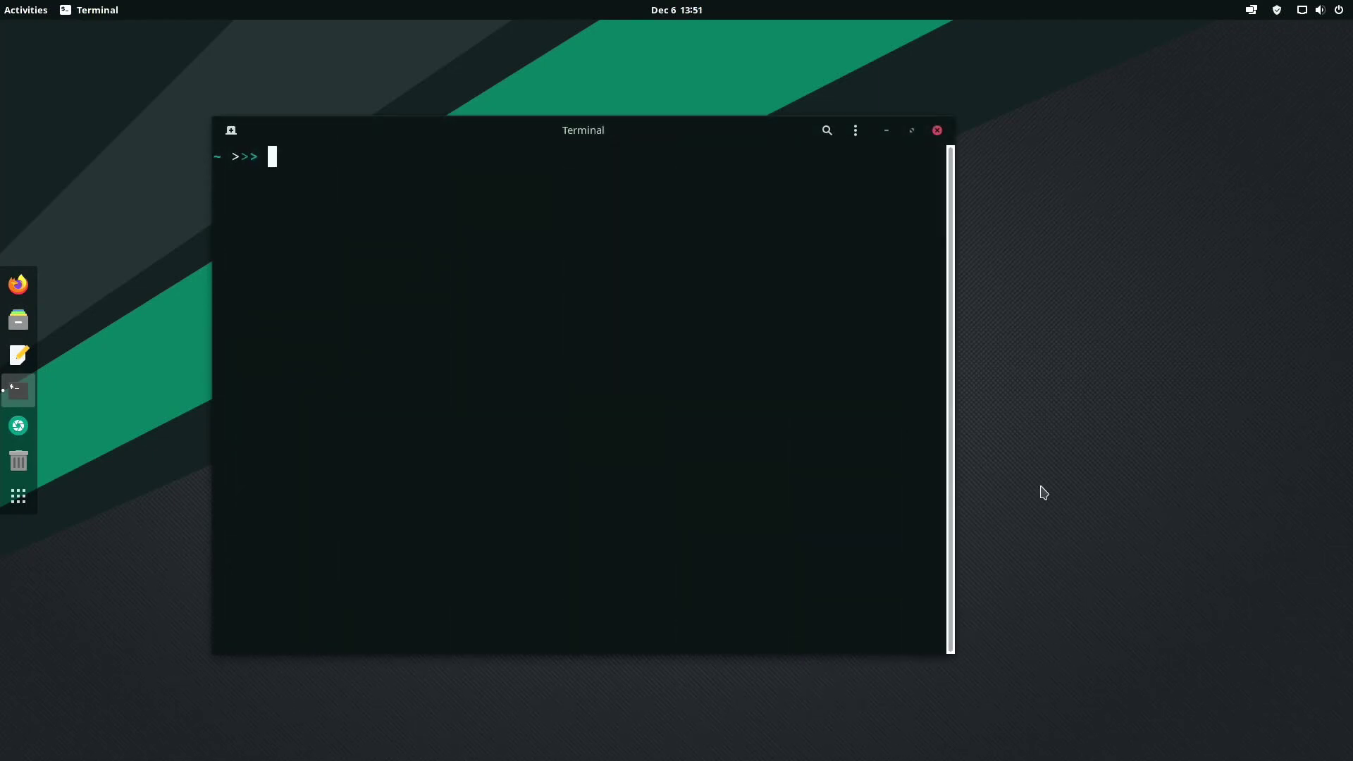
In the Terminal, install the lynx package with "sudo pacman -S lynx" and agree to proceed with the installation
type("sudo pacman -S lynx")
key("Return")
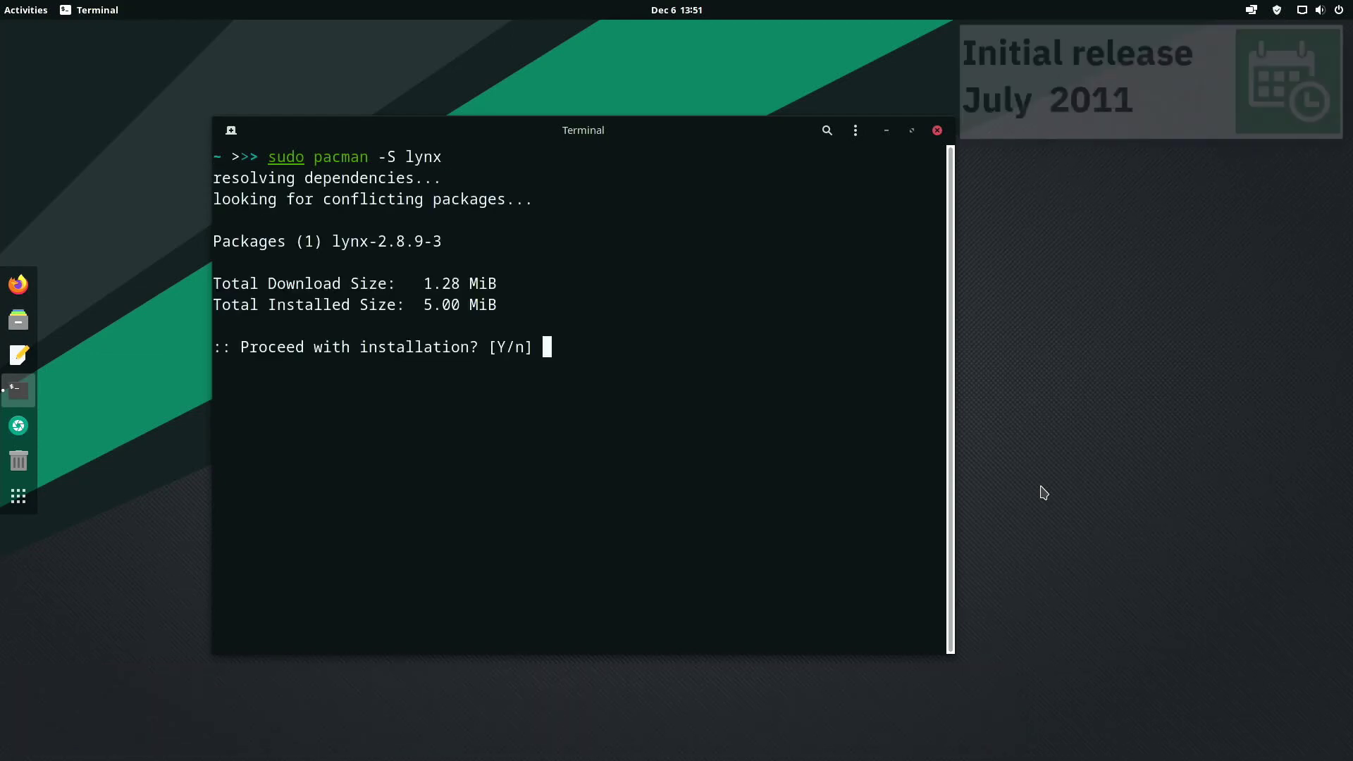
type("y")
key("Return")
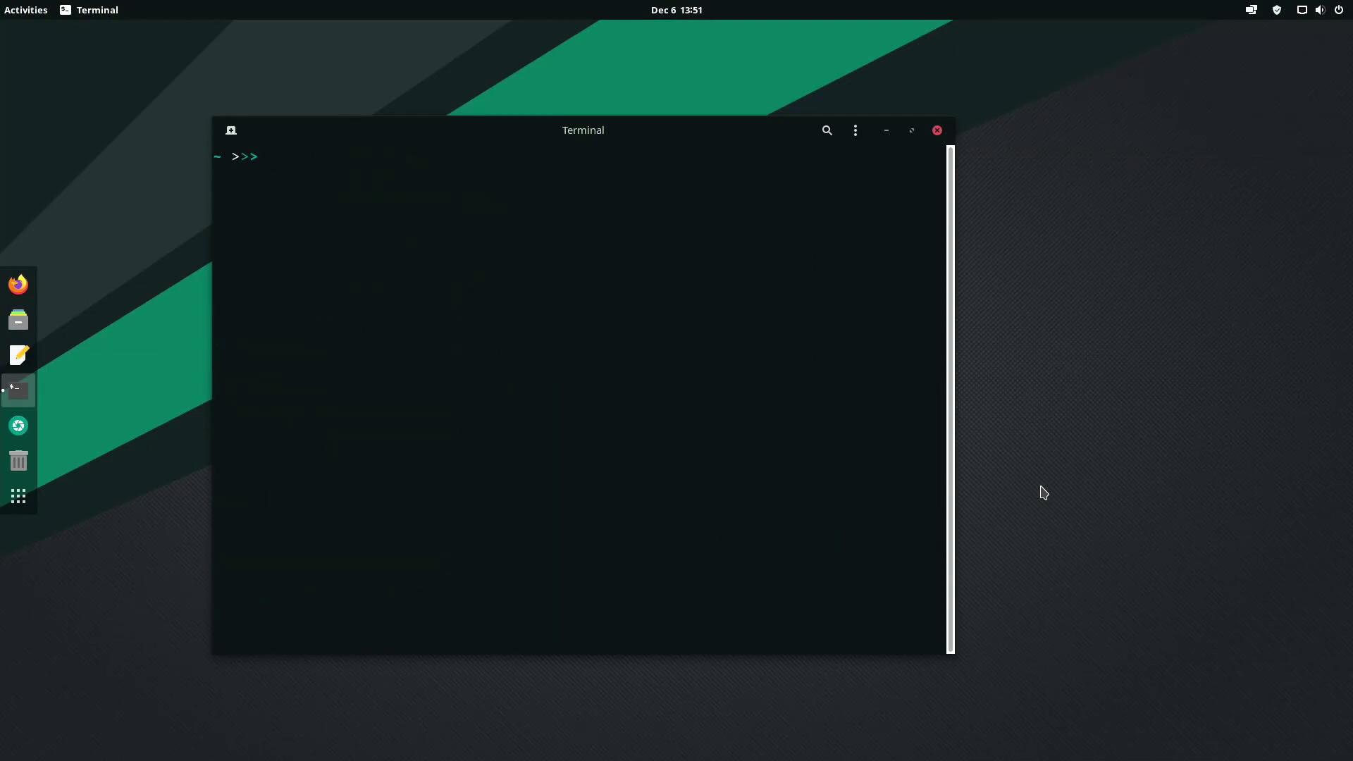
Install Spotify as a snap package by running "sudo snap install spotify"
type("sudo ")
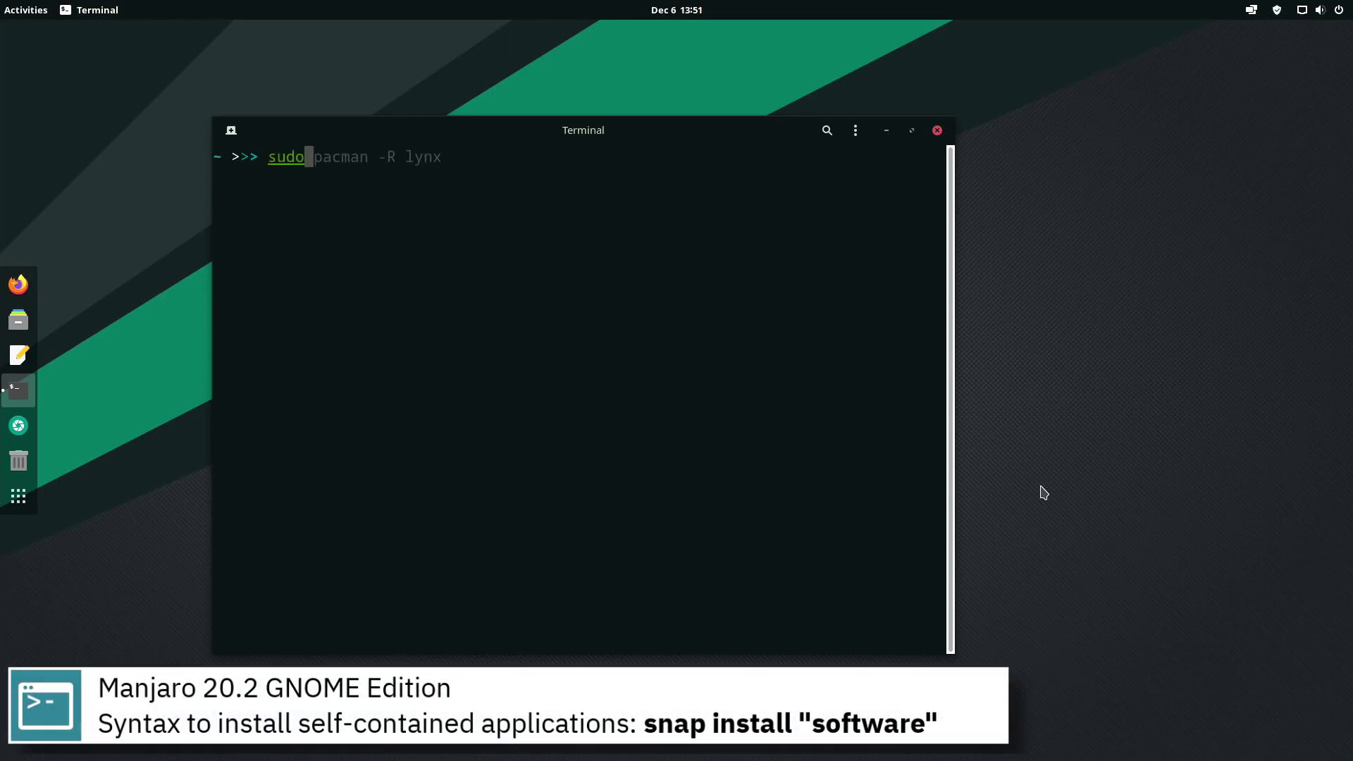
type("snap ")
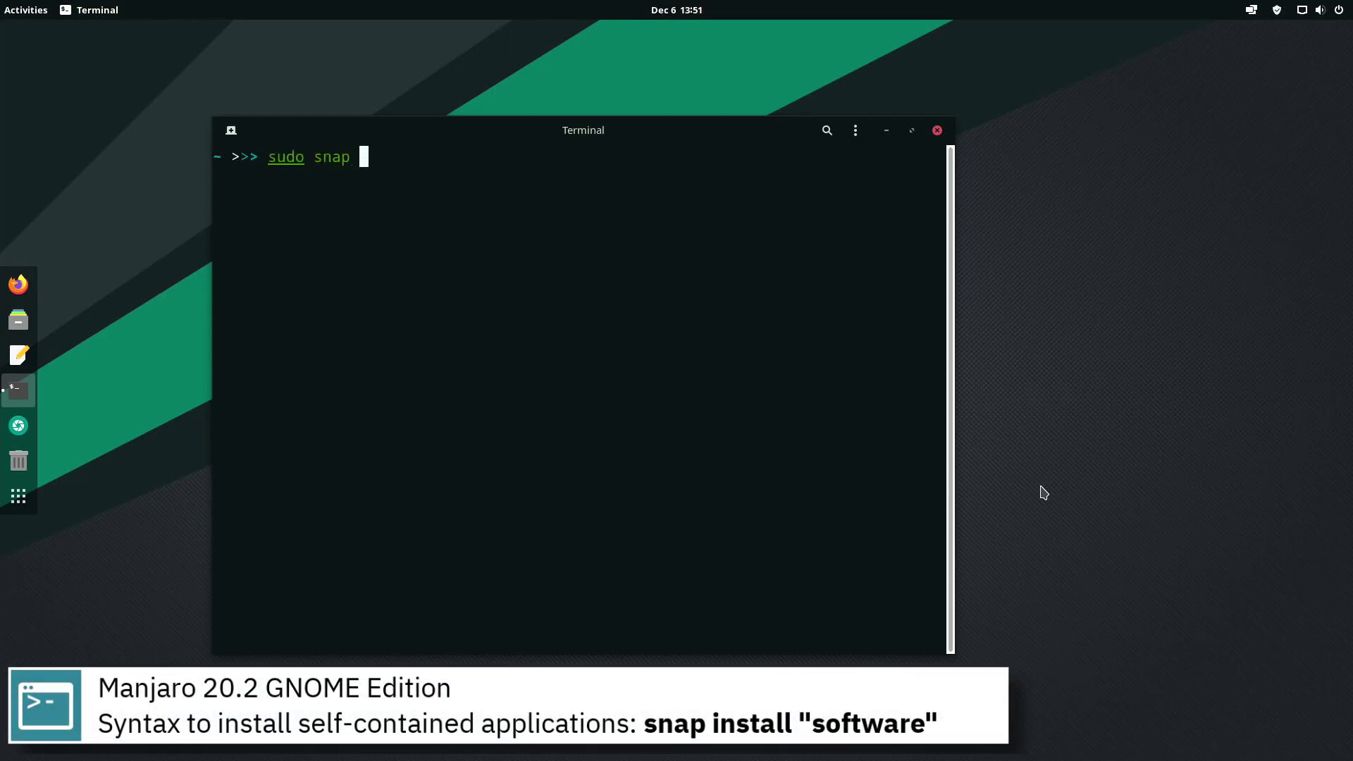
type("install spotify")
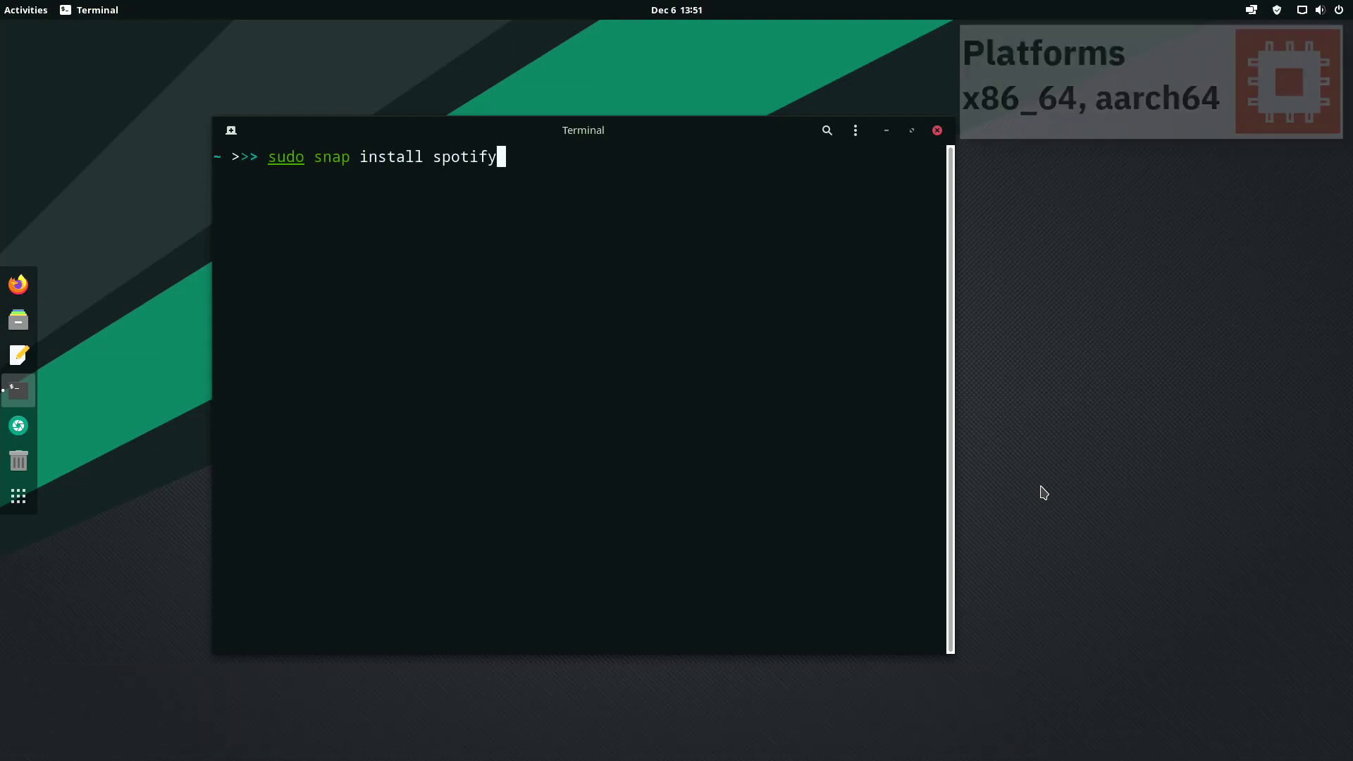
key("Return")
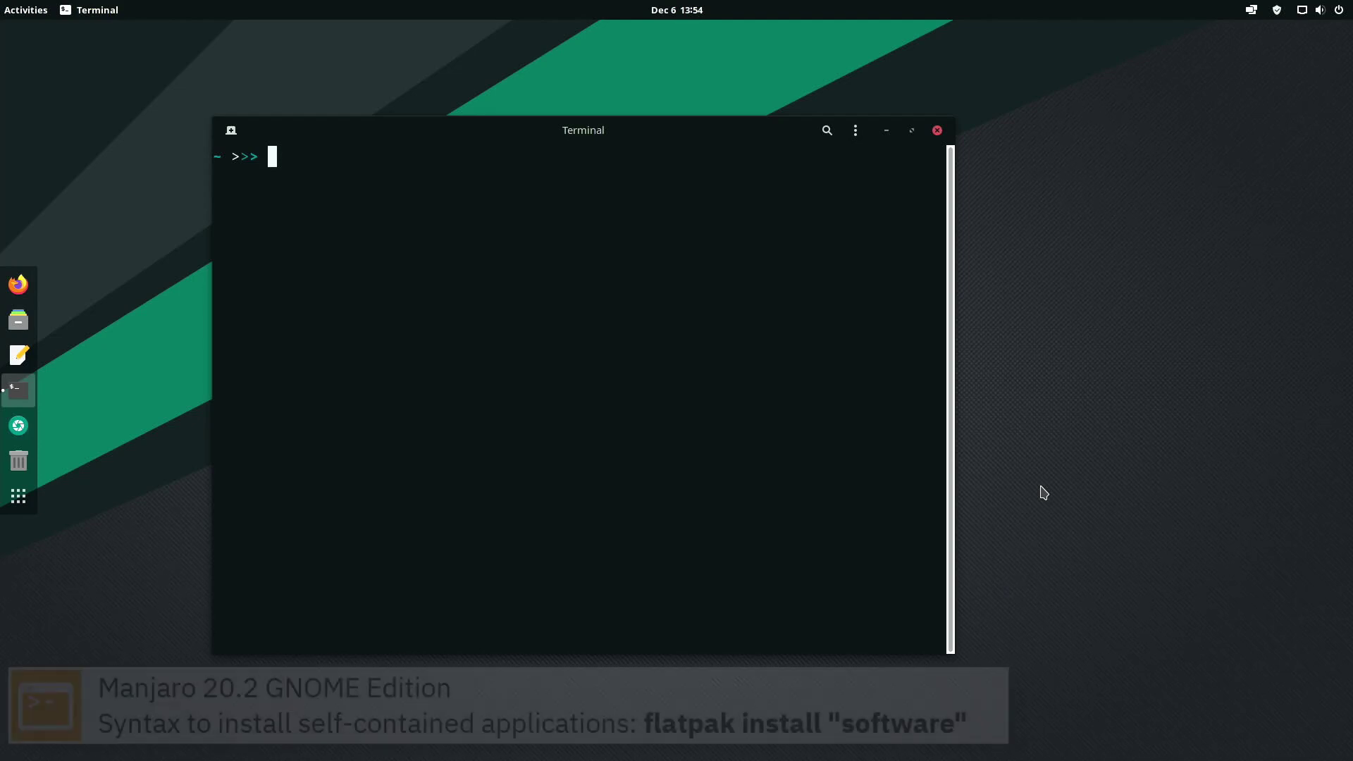
Install Spotify as a Flatpak by running "sudo flatpak install spotify", accepting the flathub remote and the following prompts with "y"
type("su")
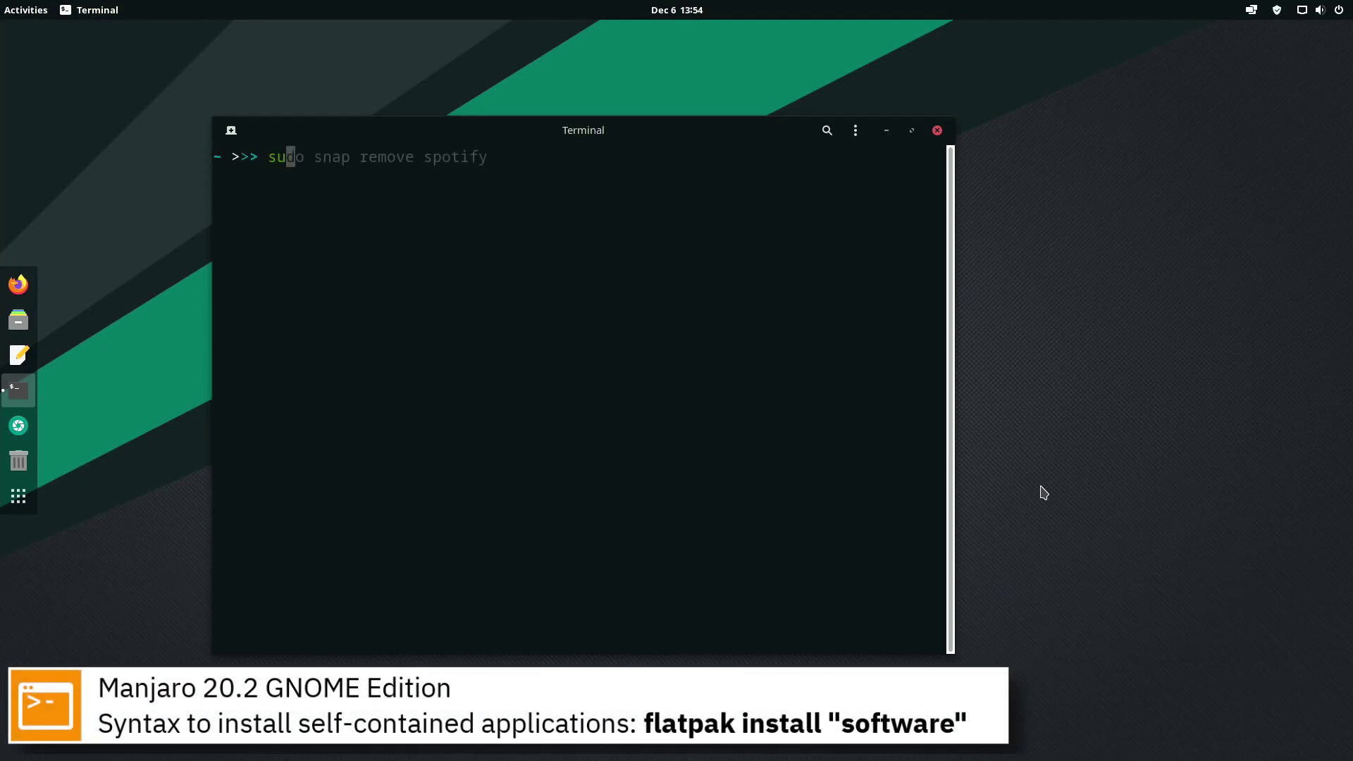
type("do flat")
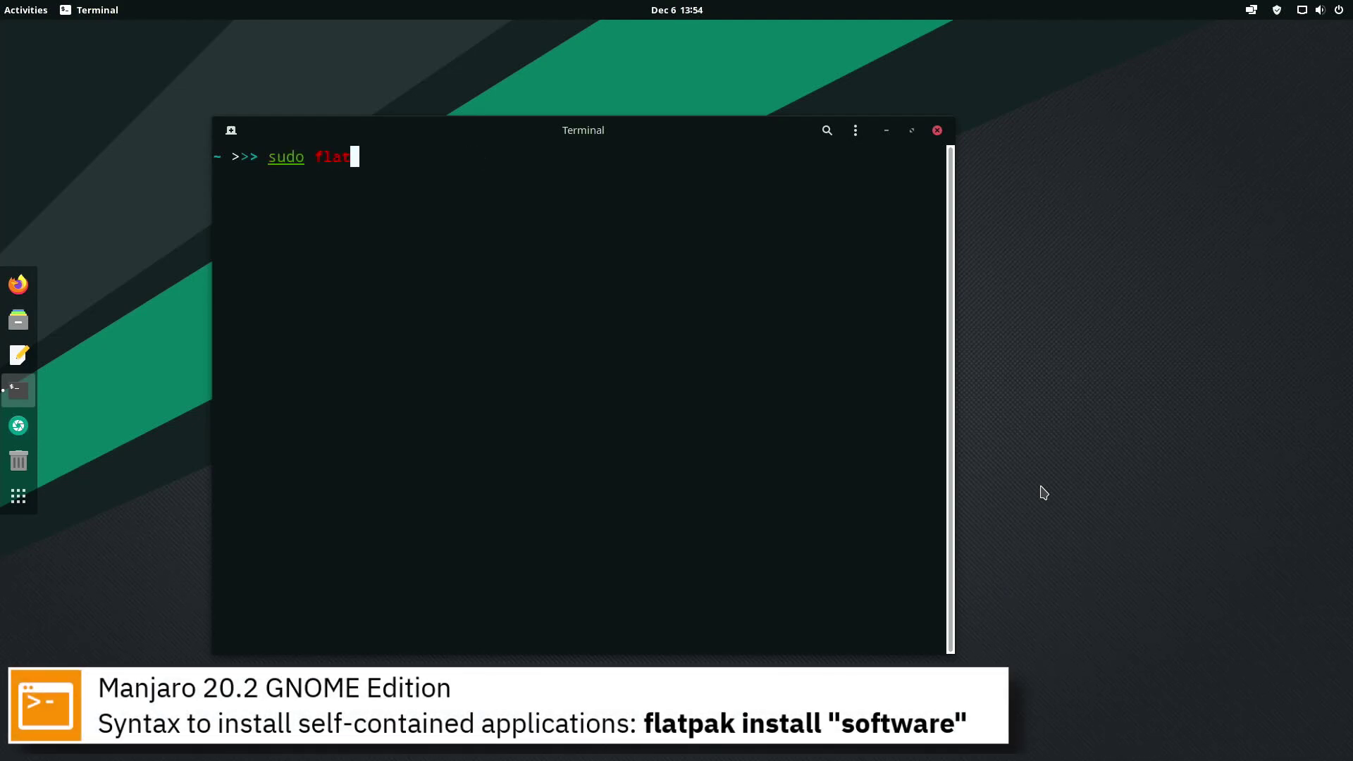
type("pak install sp")
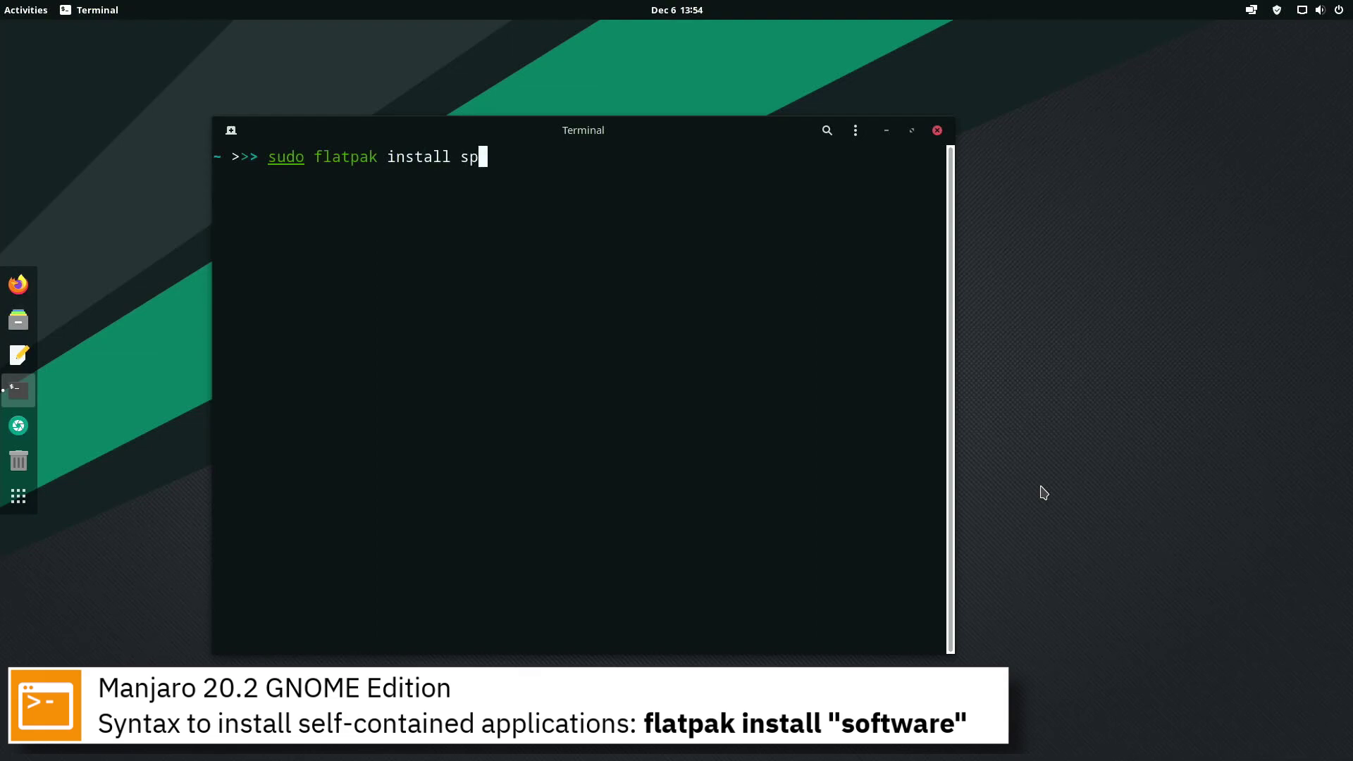
type("otify")
key("Return")
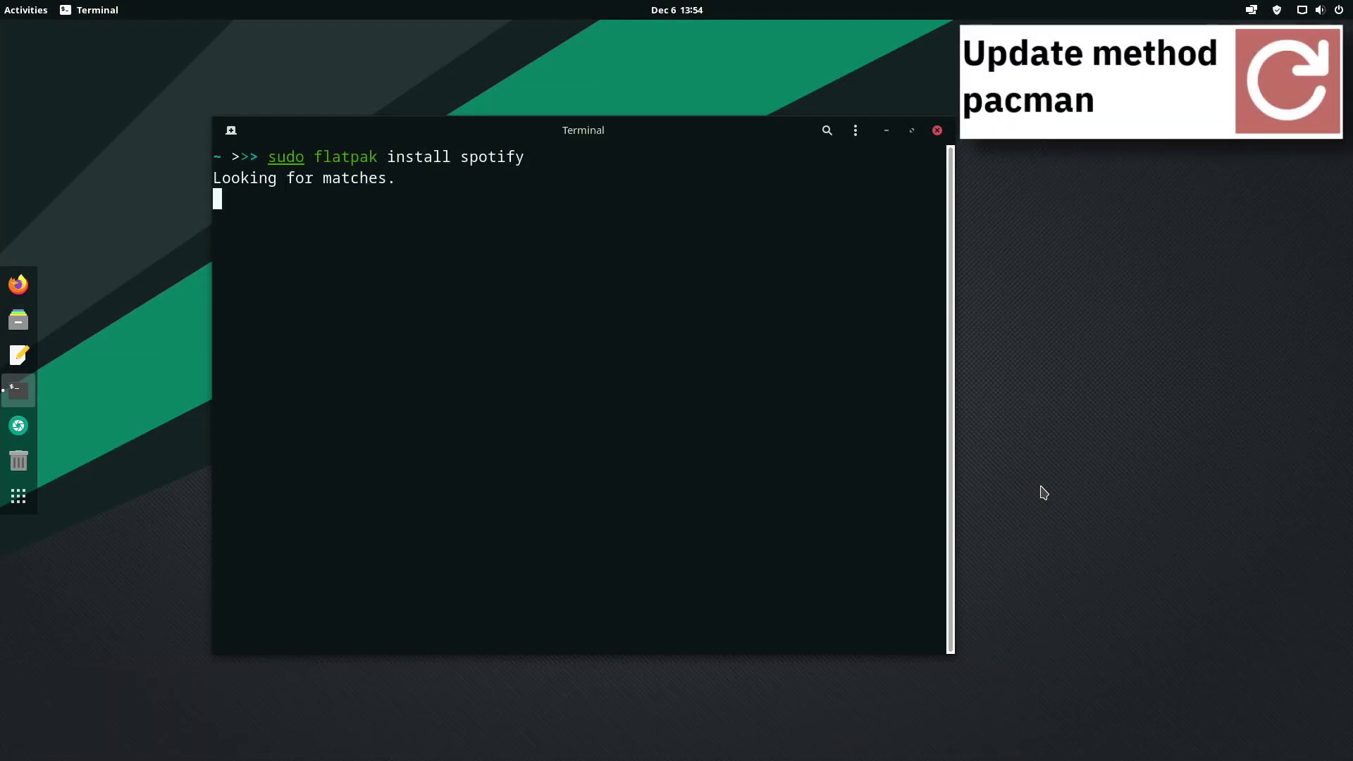
type("y")
key("Return")
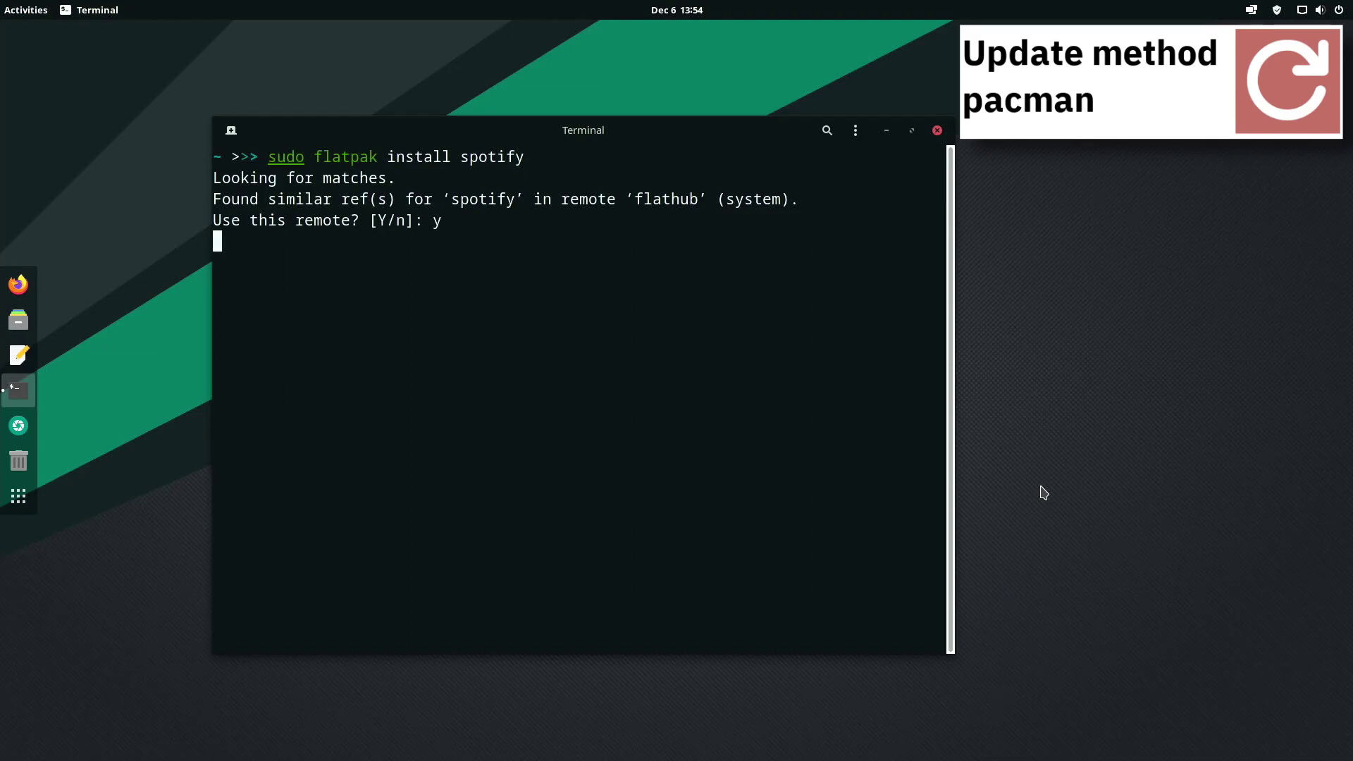
type("y")
key("Return")
type("y")
key("Return")
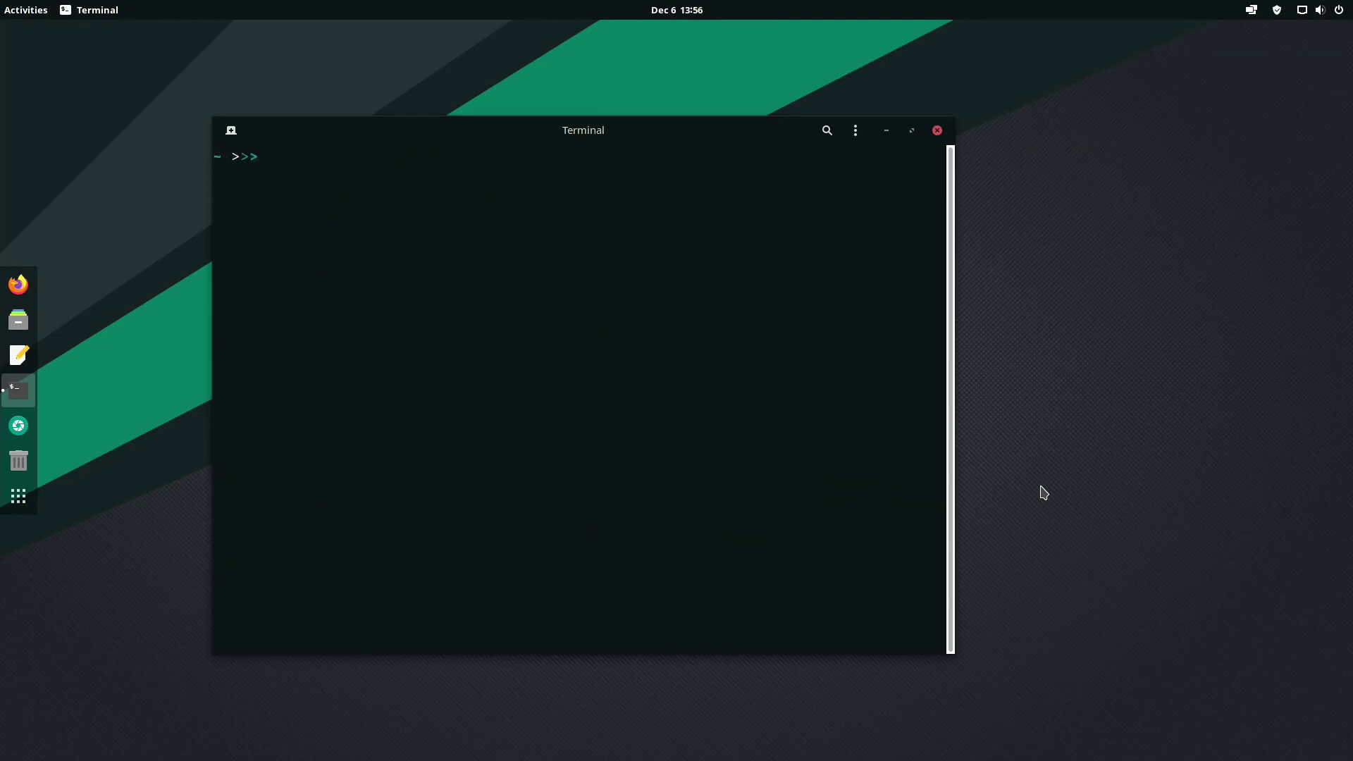
Print the kernel and system information in the Terminal with "uname -a"
type("uname -a")
key("Return")
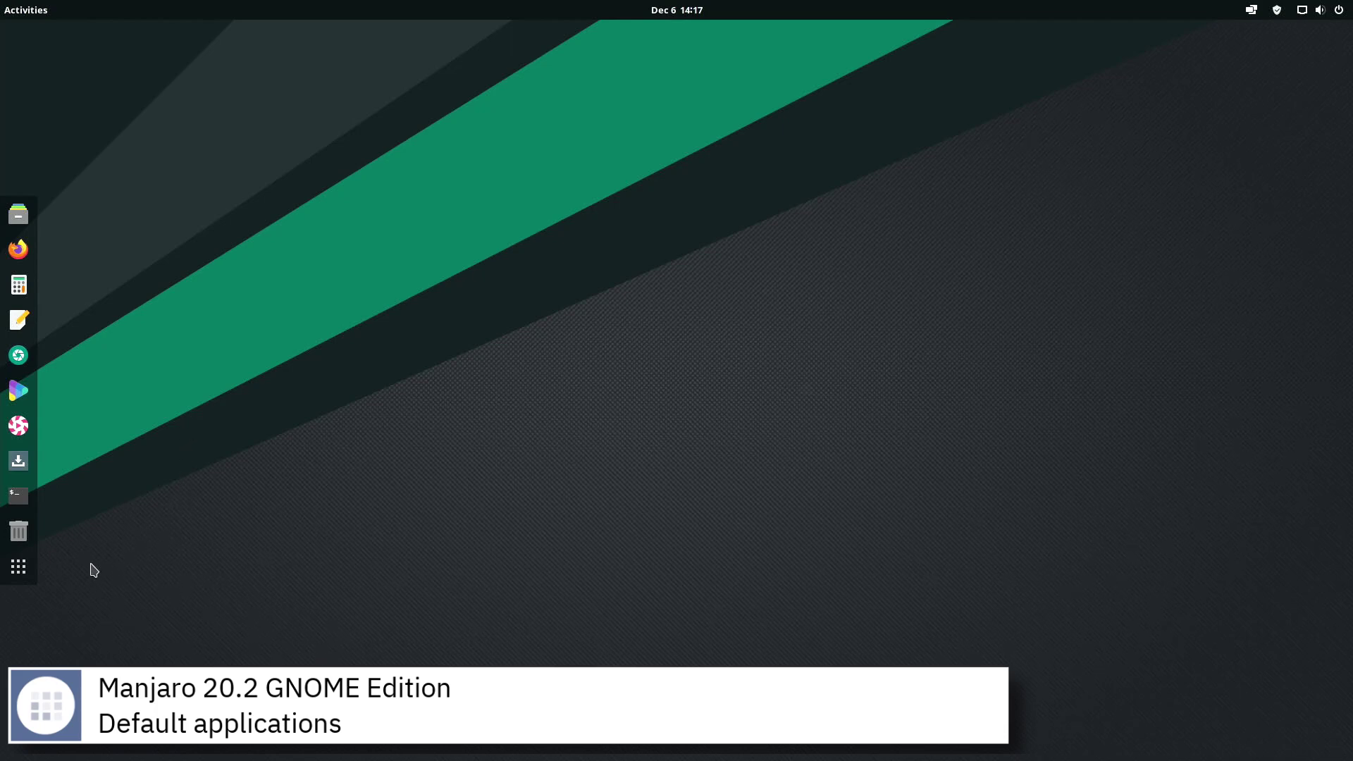
Look through all four pages of the System Tools folder in the application overview and close the folder
left_click(18, 566)
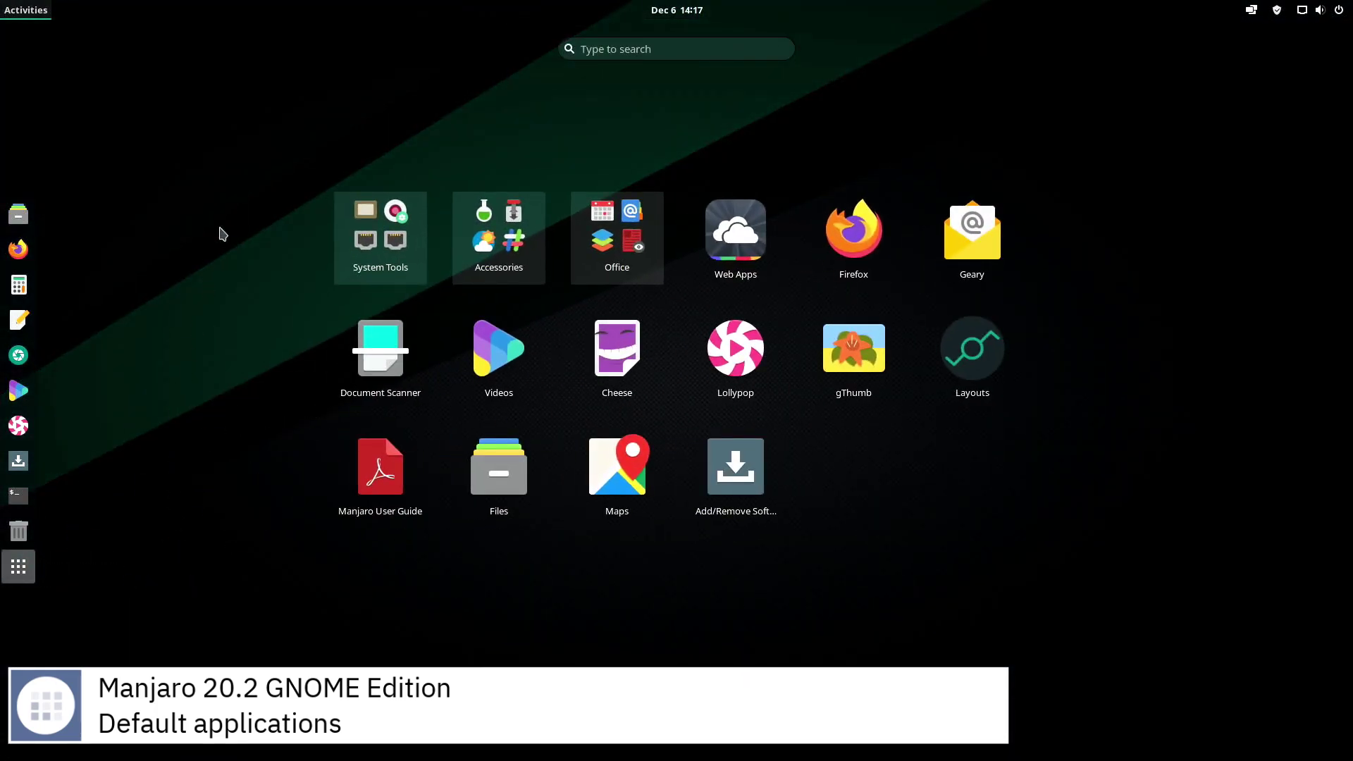
left_click(381, 238)
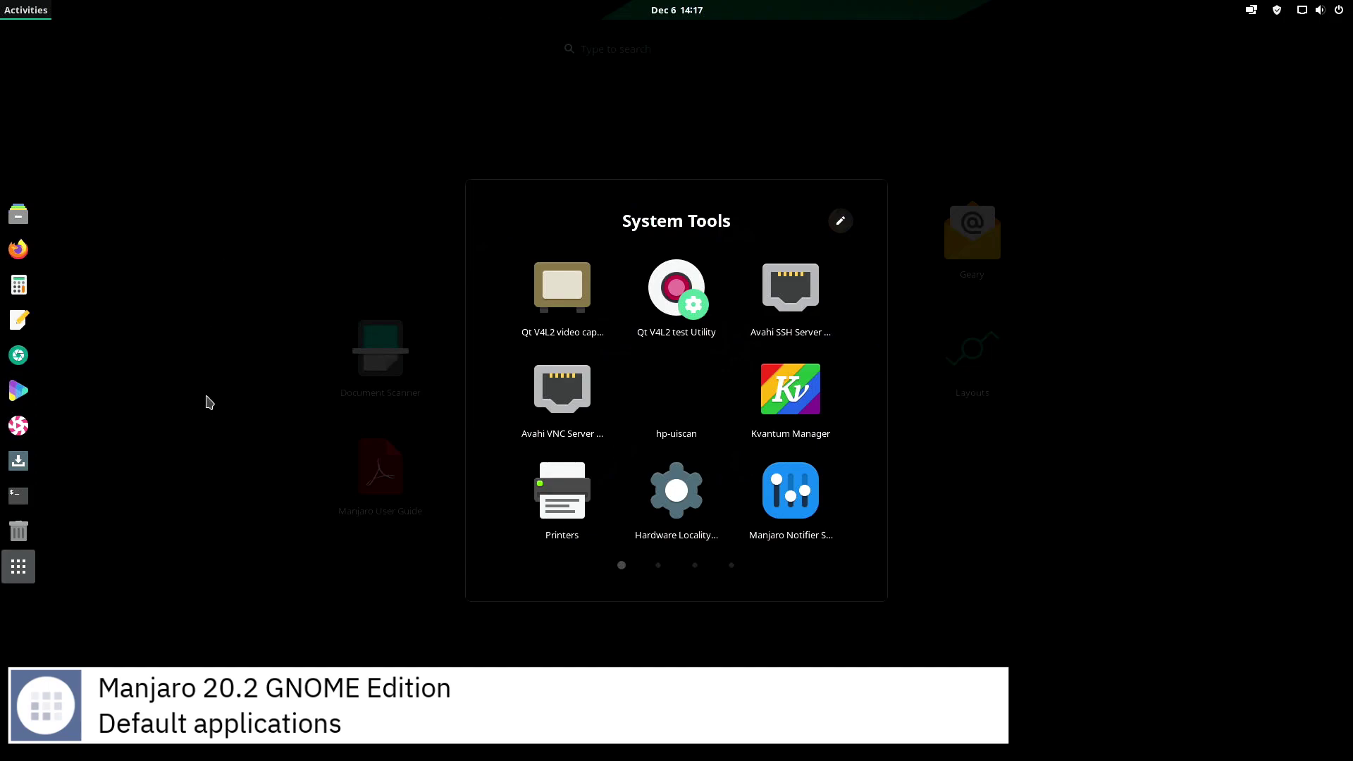
left_click(658, 565)
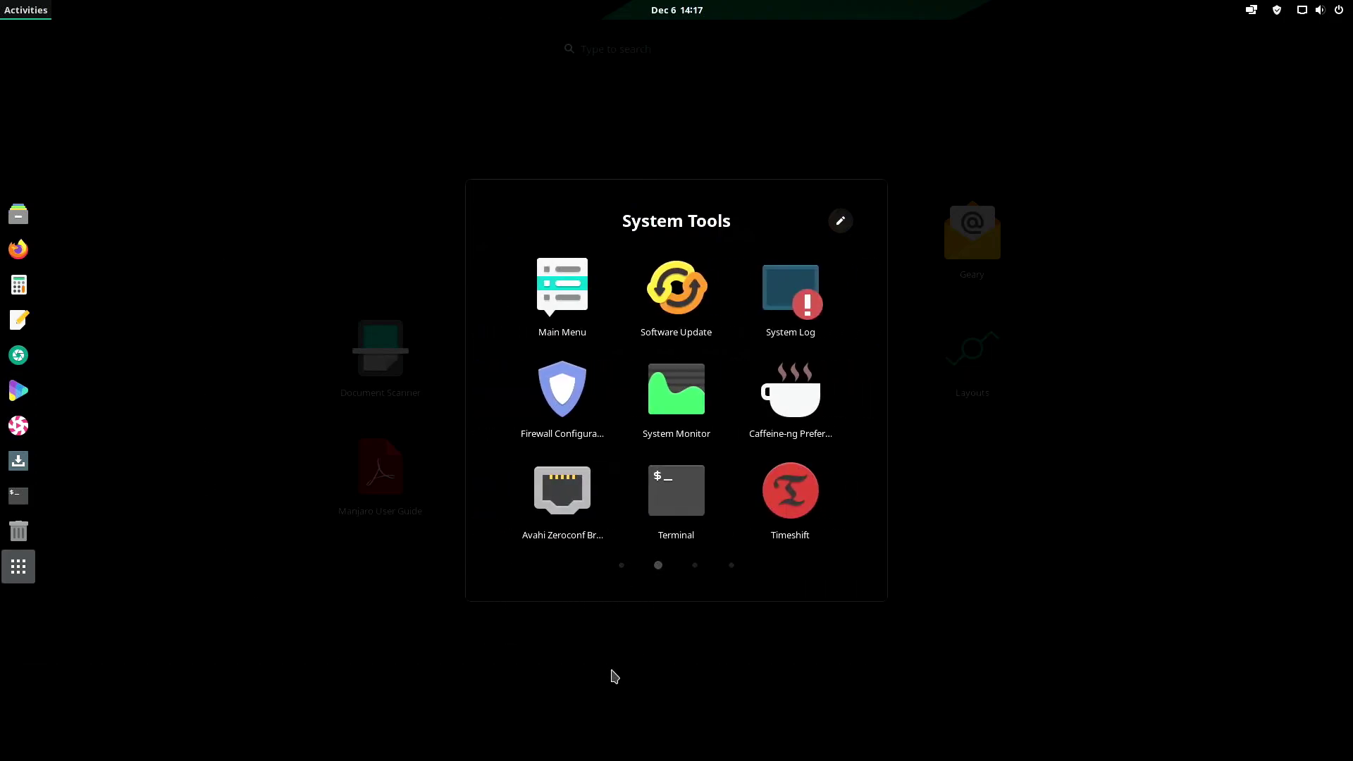
scroll(696, 592, "down", 1)
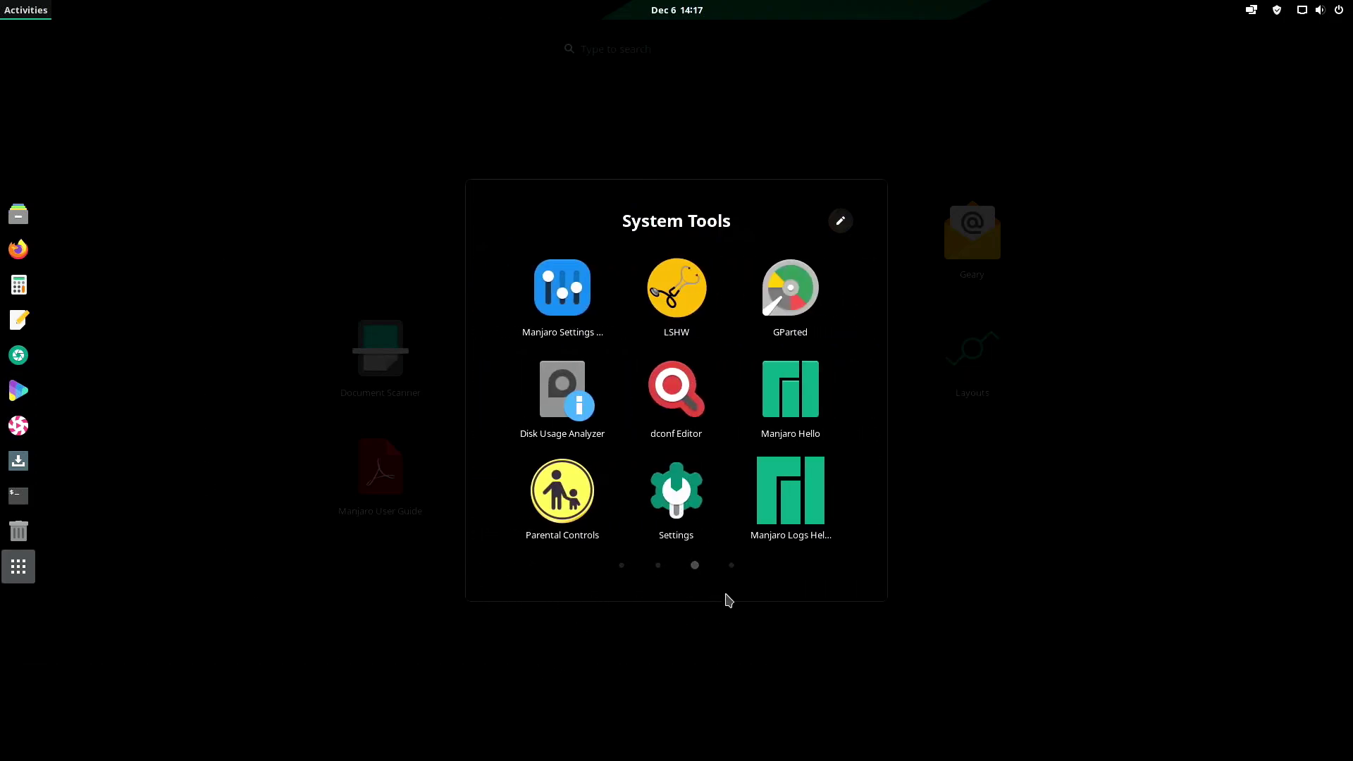
left_click(730, 568)
left_click(255, 223)
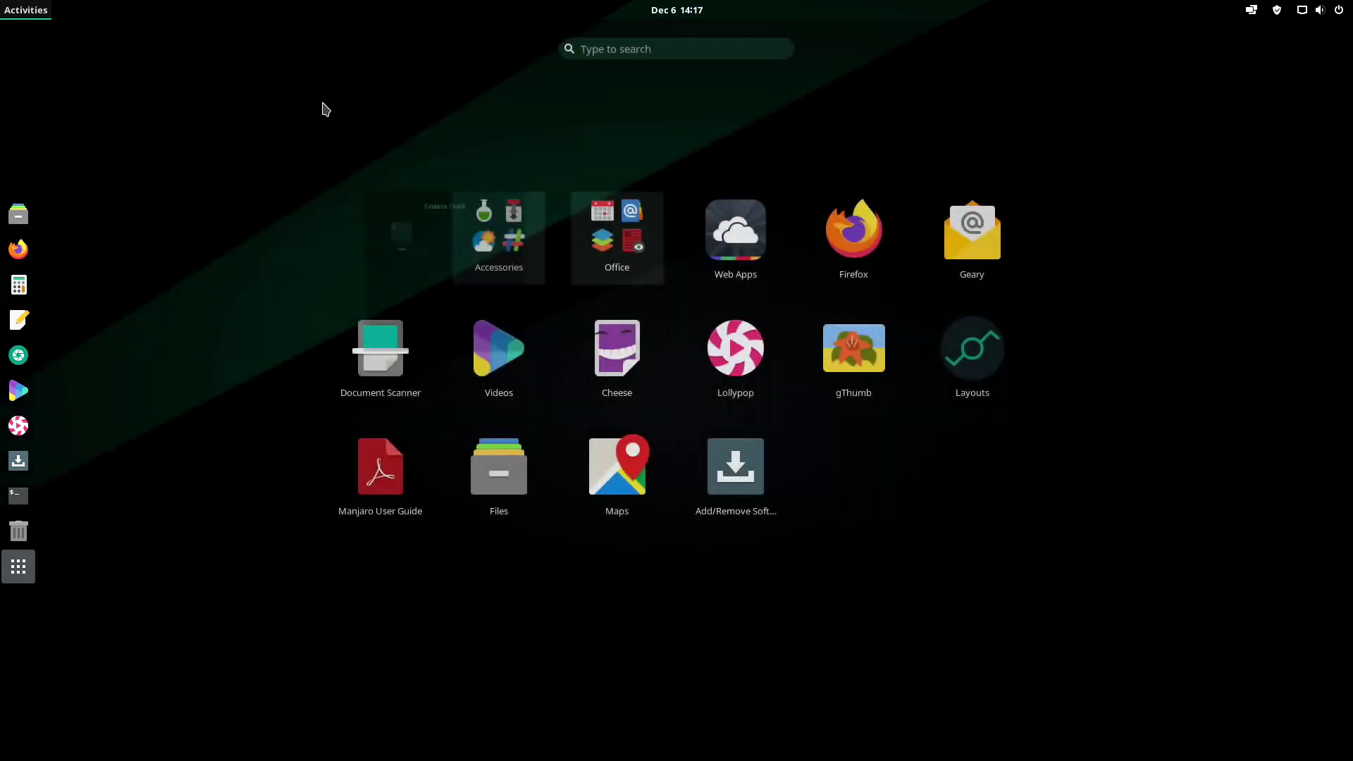
Browse the three pages of applications in the Accessories folder and close it
left_click(498, 239)
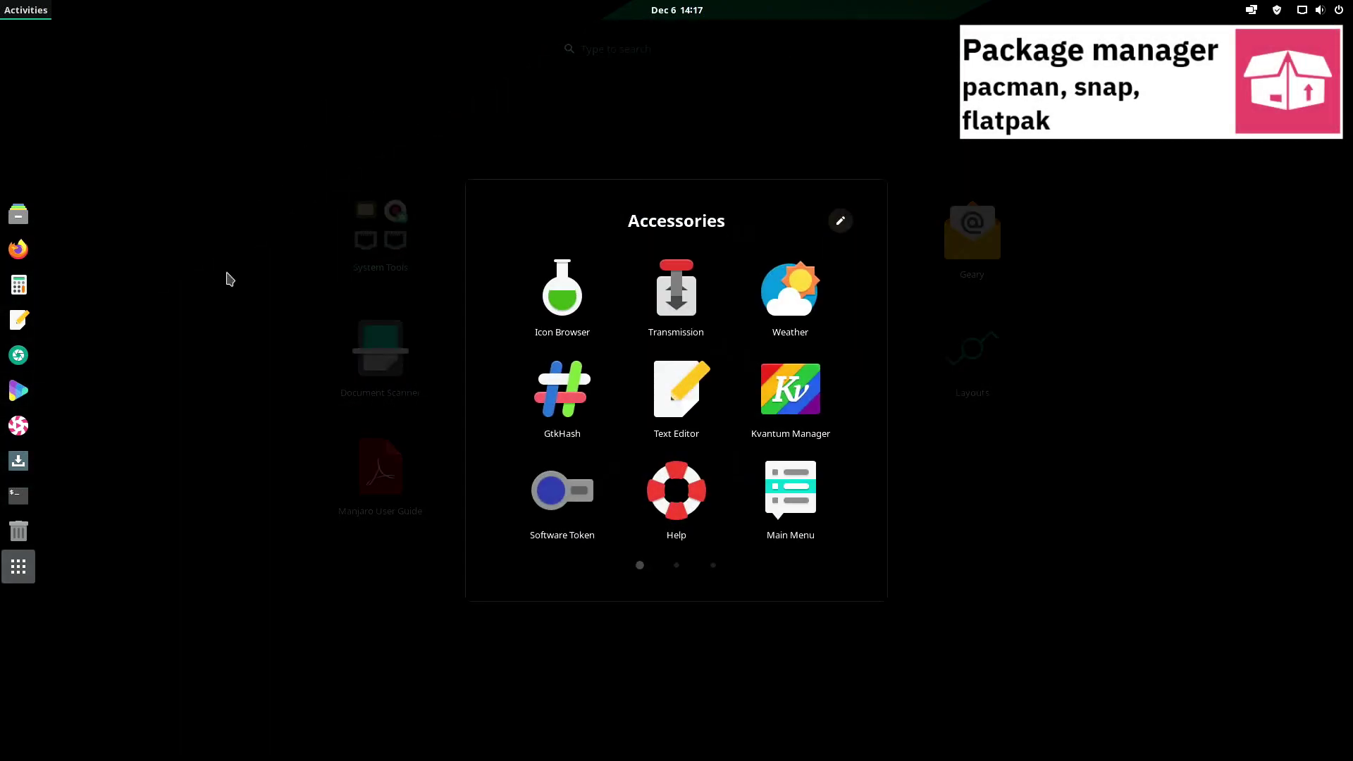
left_click(675, 568)
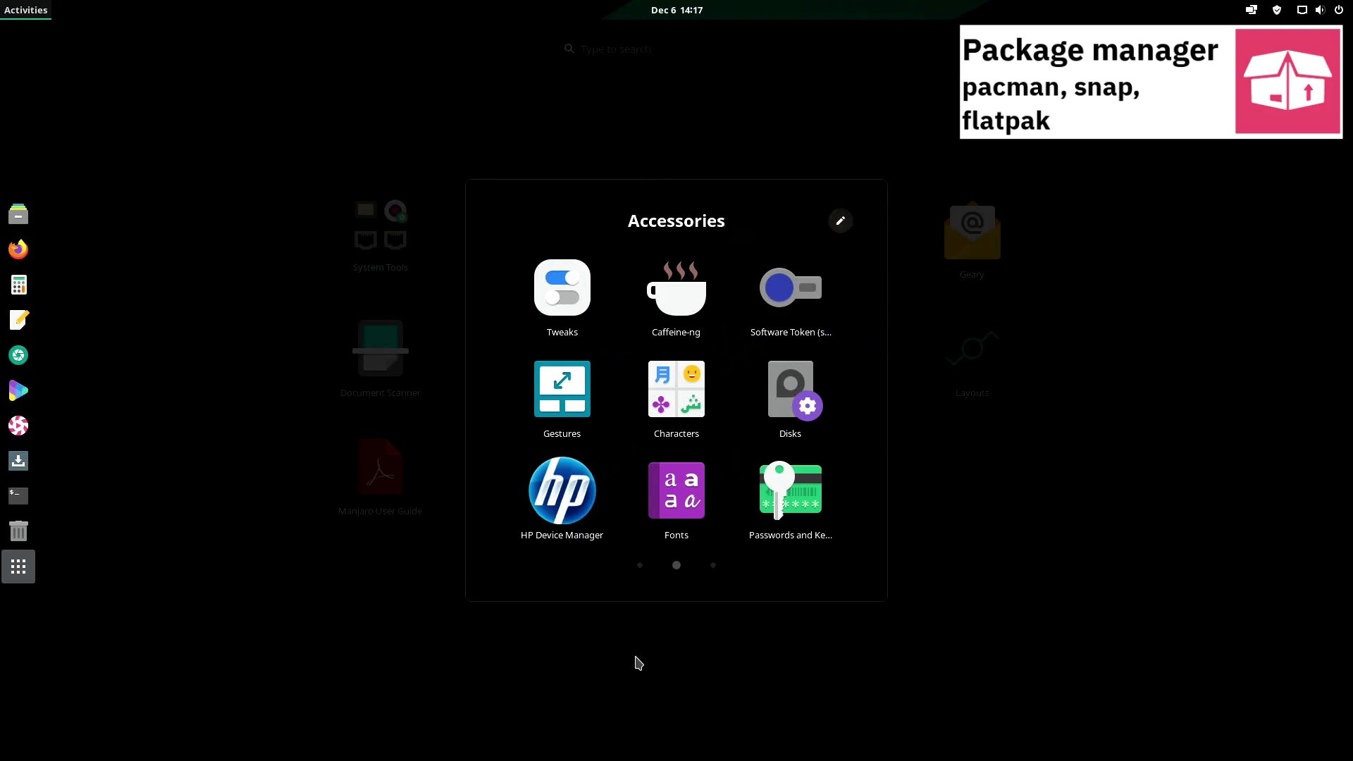
left_click(713, 567)
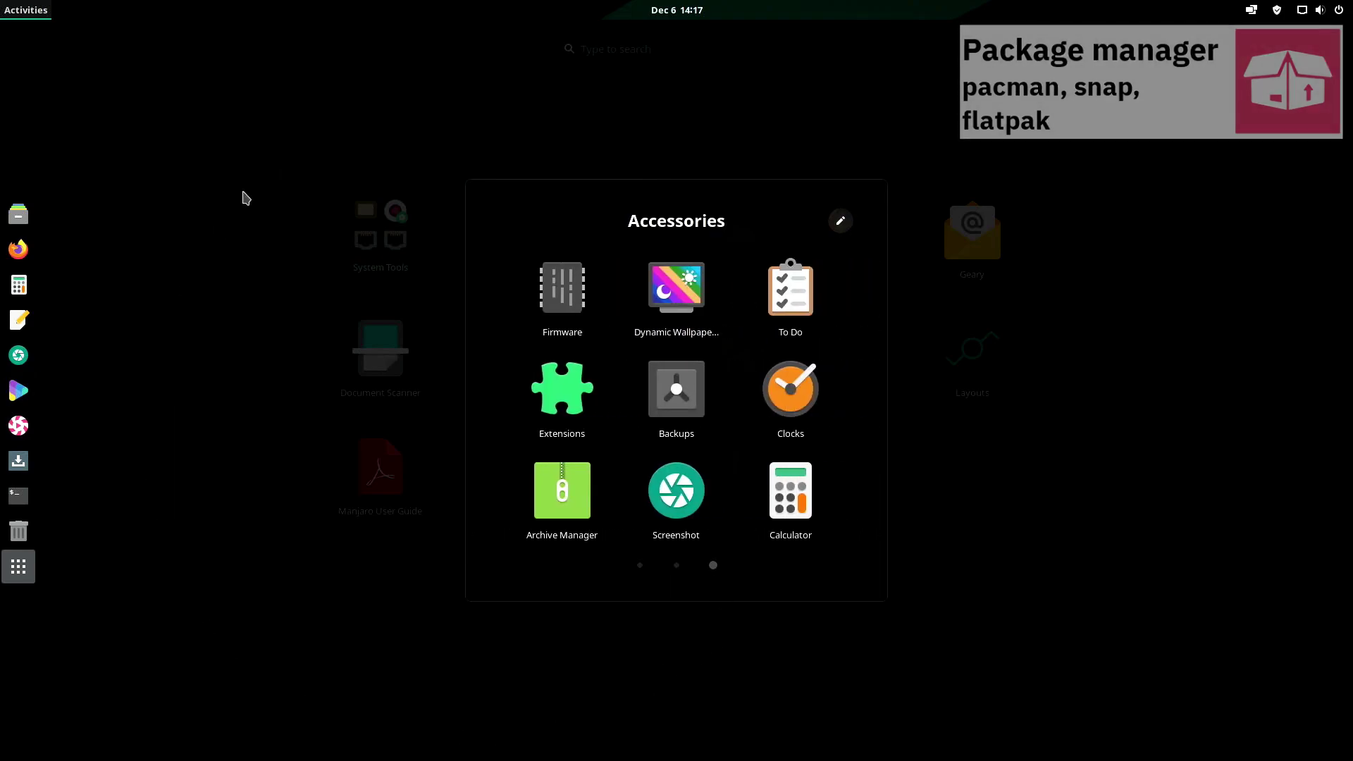
left_click(310, 134)
View the contents of the Office folder, close it and leave the application overview
left_click(590, 204)
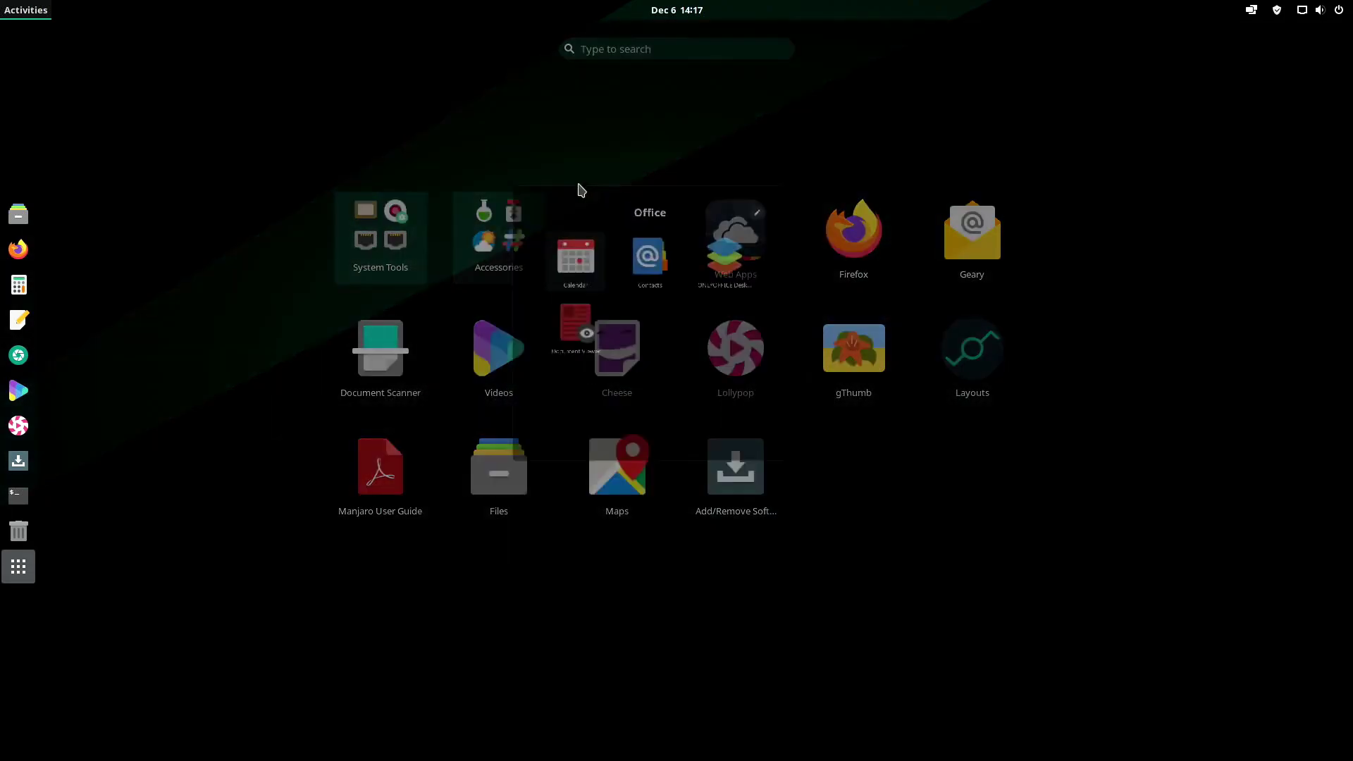
left_click(445, 108)
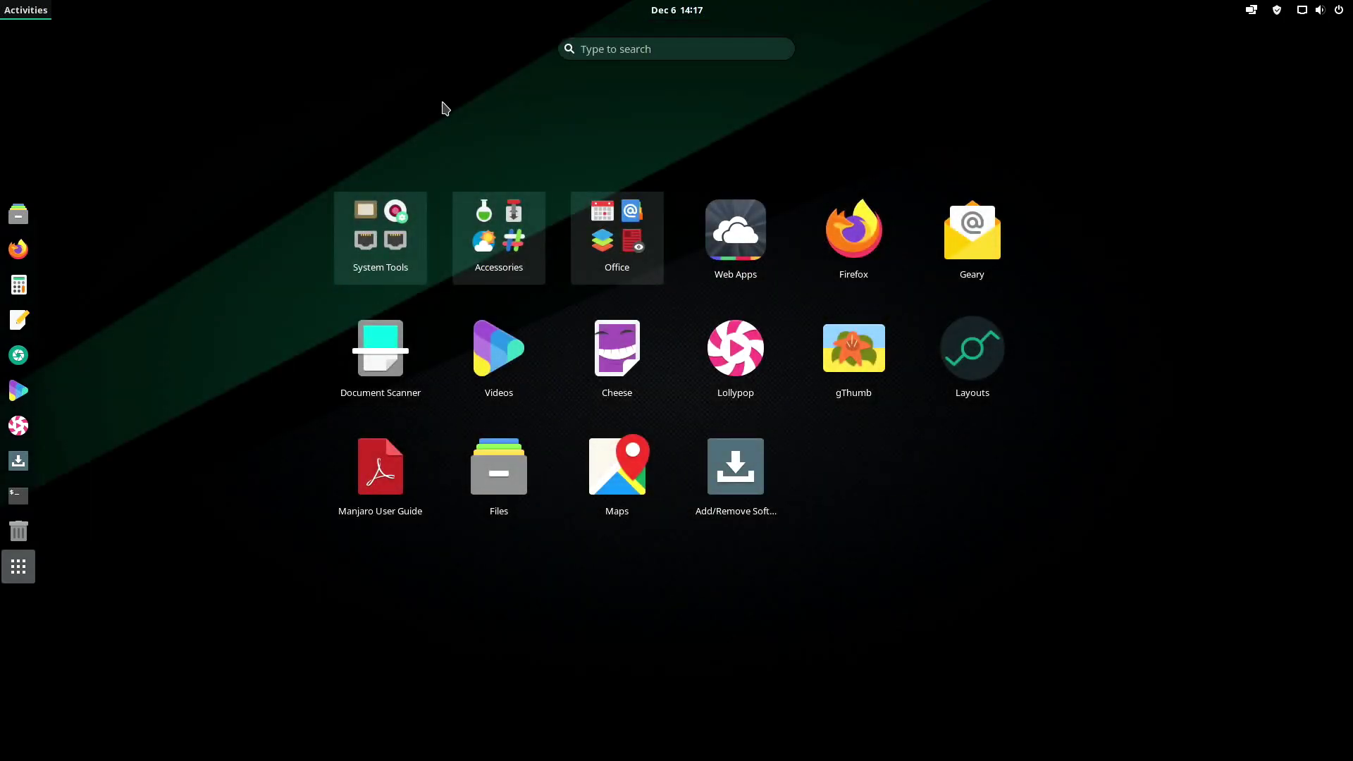
left_click(21, 570)
Open Firefox to view its start page and close it, and do the same with Calculator, moving its window toward the desktop's centre
left_click(19, 249)
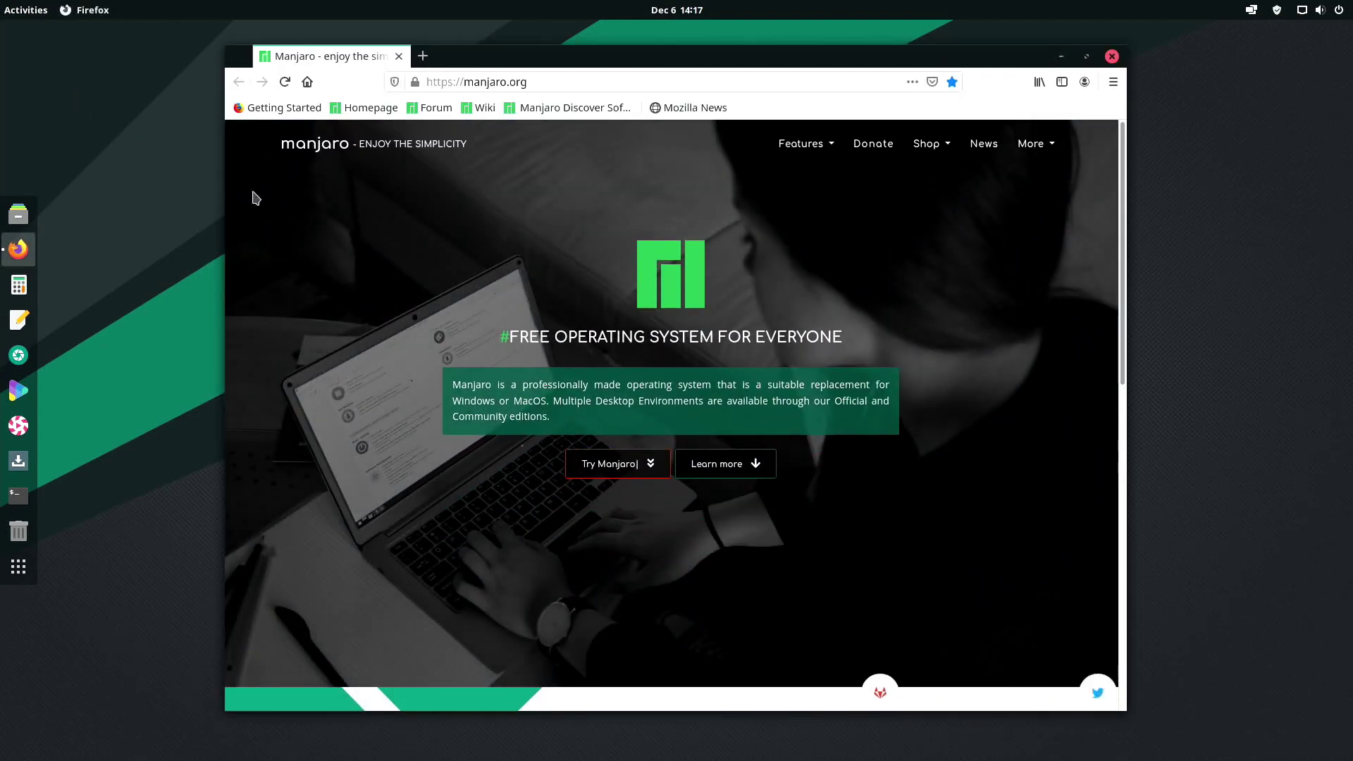
left_click(1111, 55)
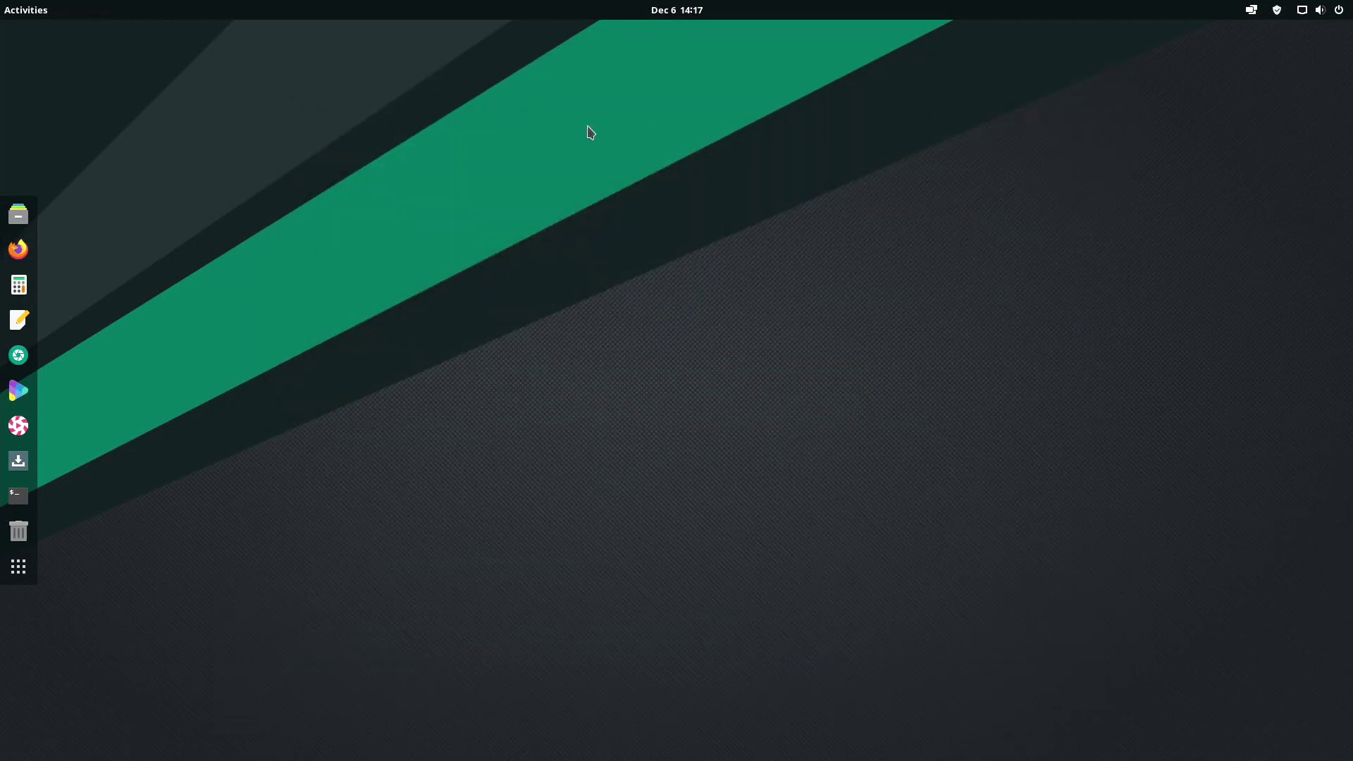
left_click(19, 284)
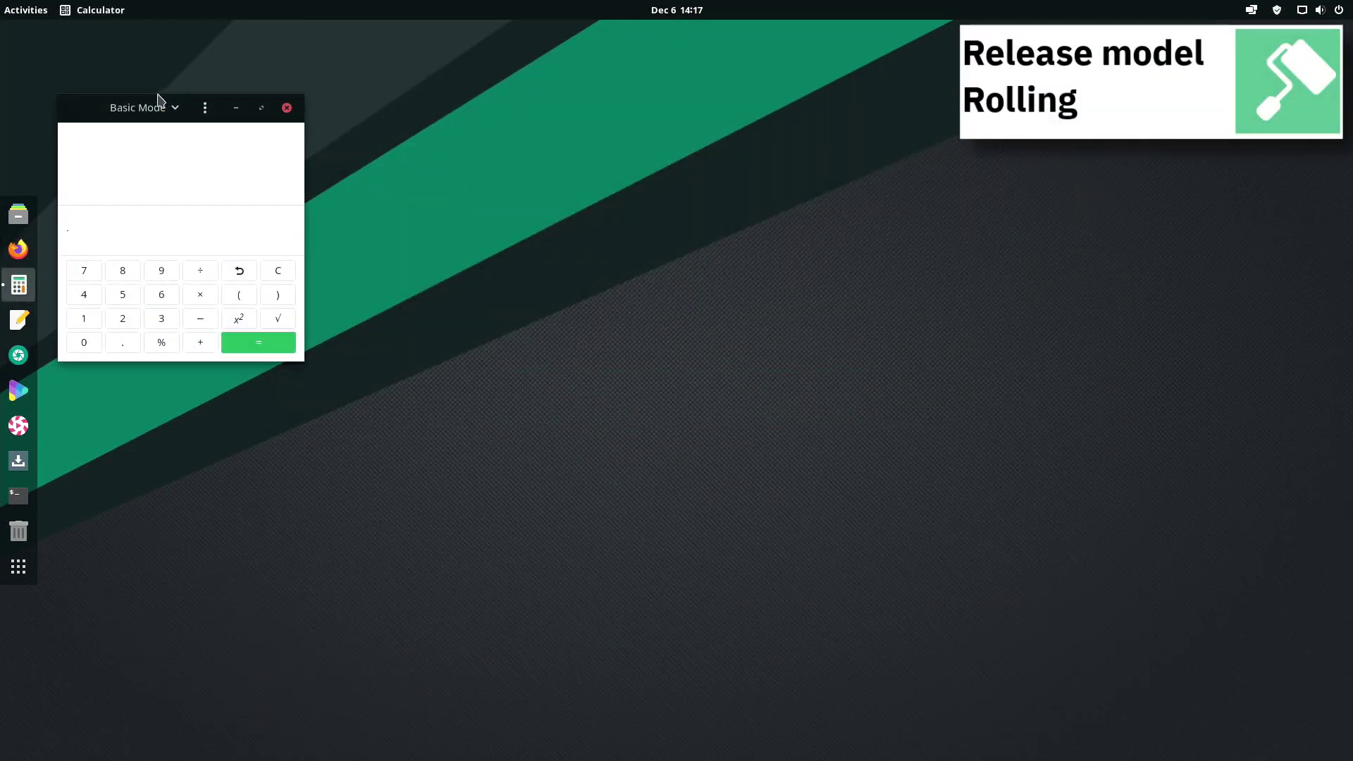
left_click_drag(84, 113, 650, 198)
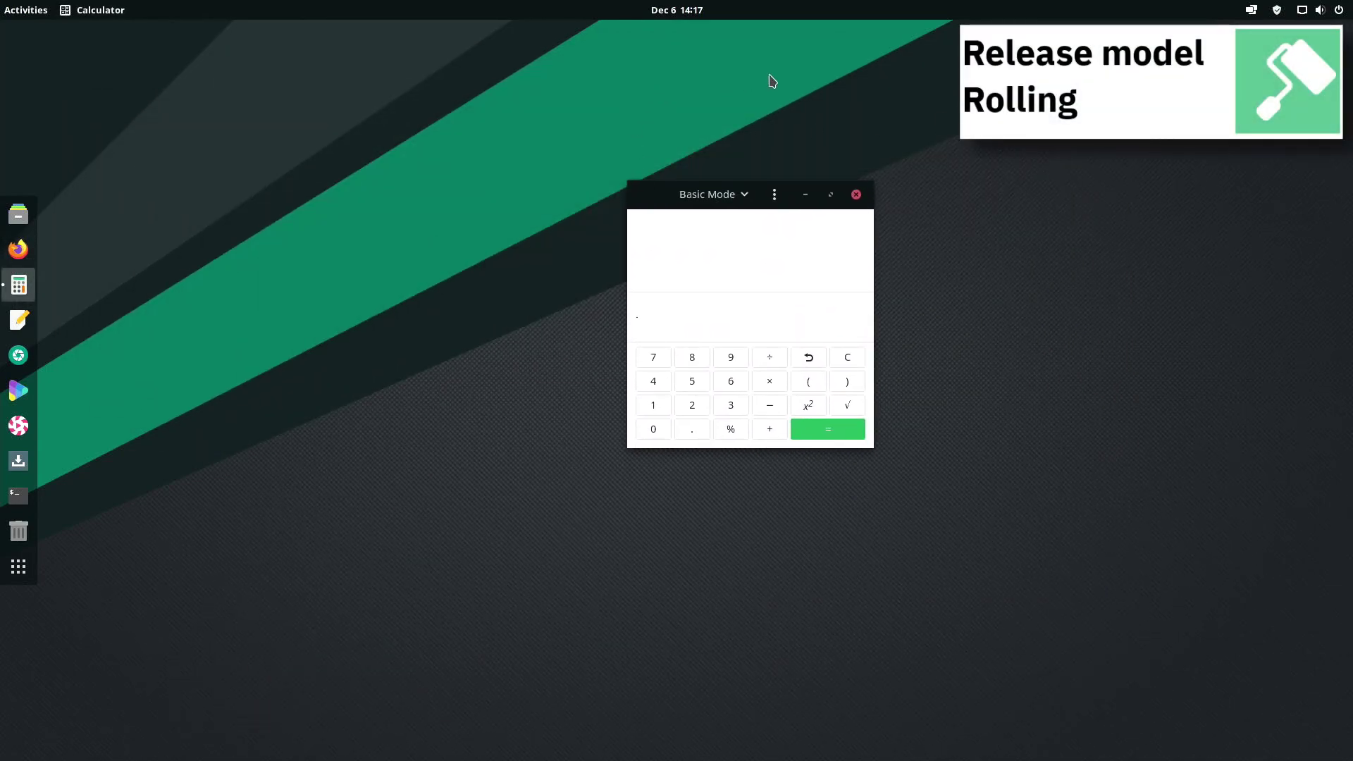
left_click(856, 194)
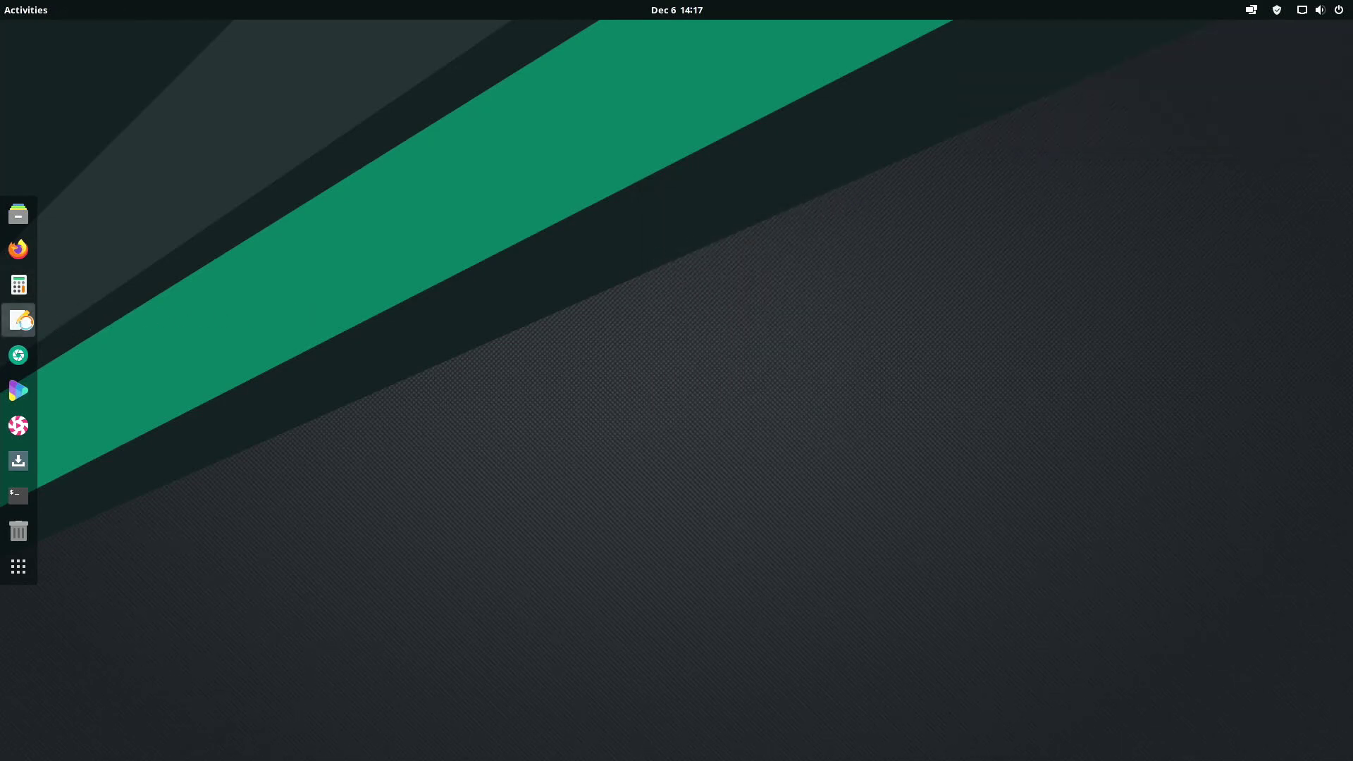
Open Text Editor and the Screenshot tool one after the other, moving each window toward the desktop's centre before closing it
left_click(27, 328)
left_click_drag(236, 103, 556, 134)
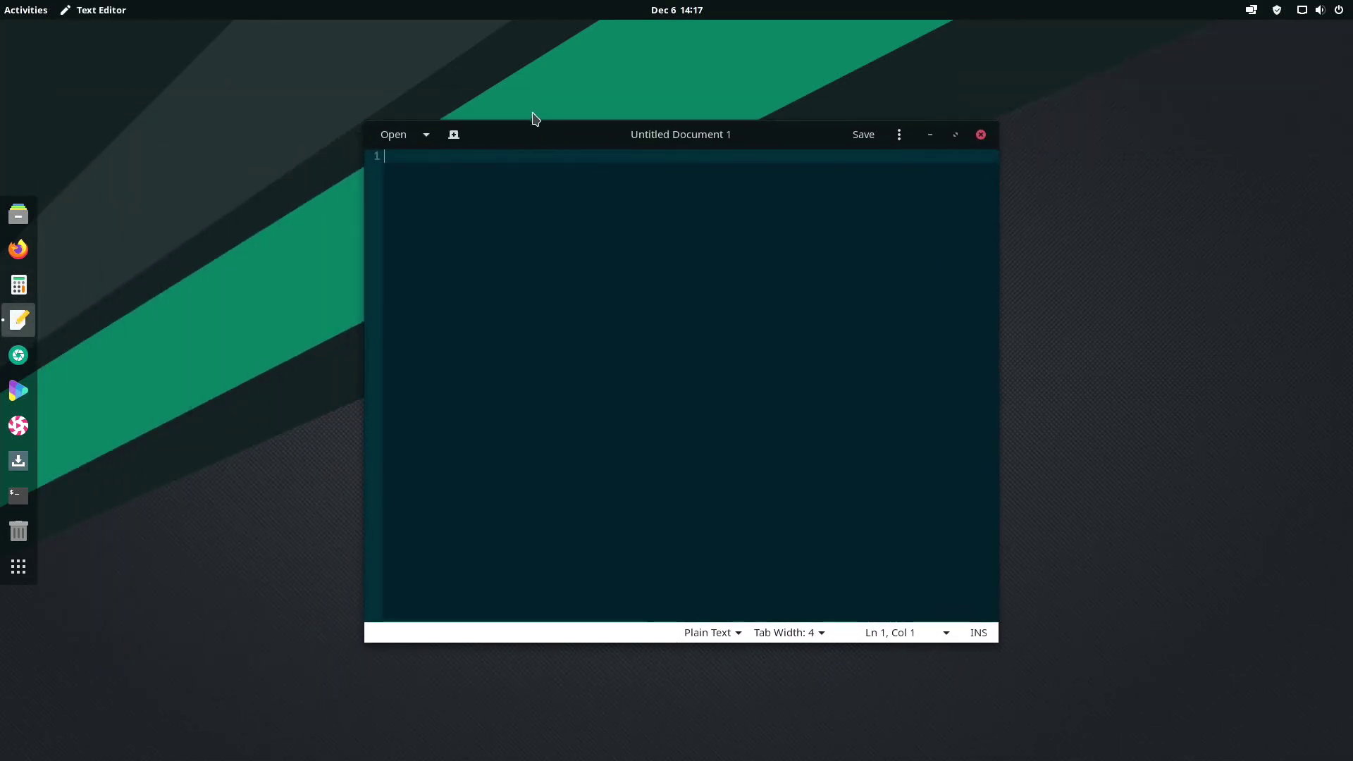
left_click(980, 136)
left_click(18, 354)
left_click_drag(254, 41, 649, 189)
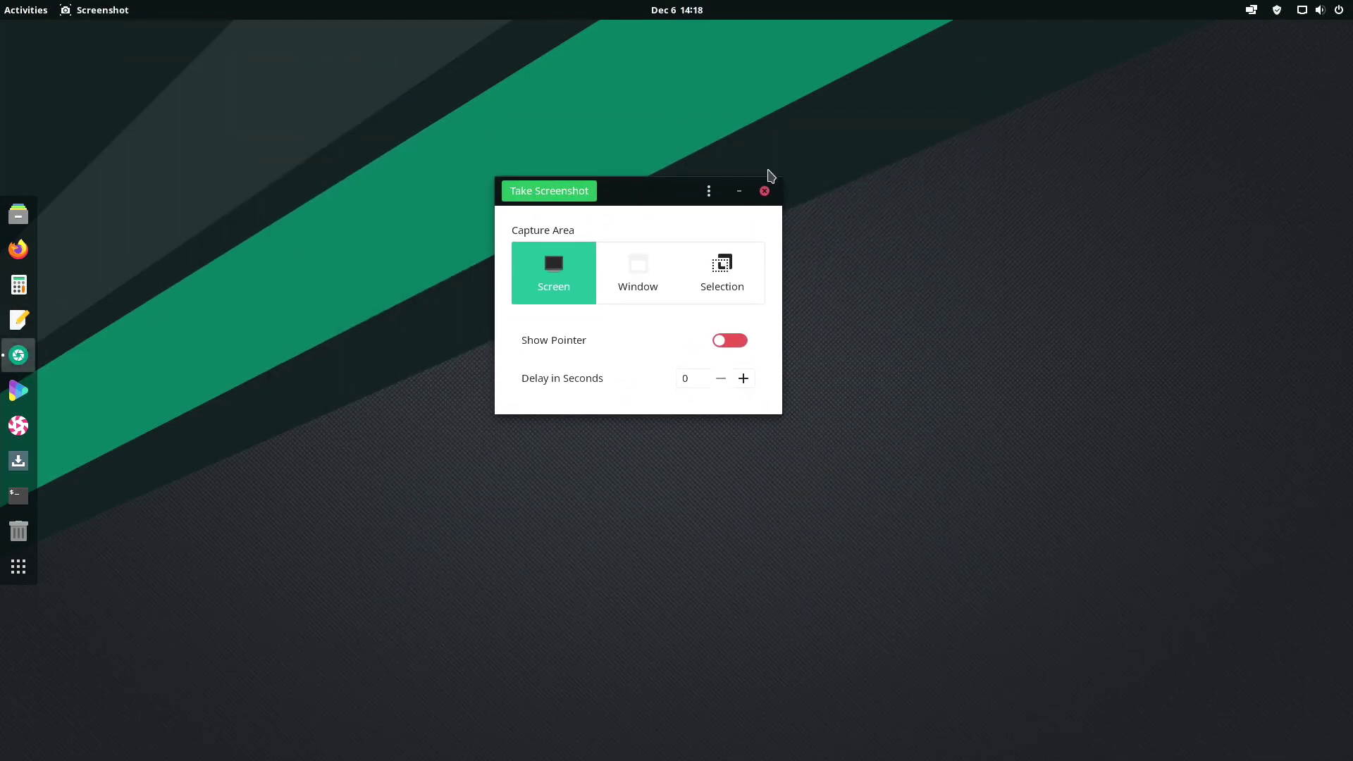
left_click(764, 191)
Show the Videos player and the Lollypop music player in turn, repositioning each window on the desktop and closing it
left_click(19, 390)
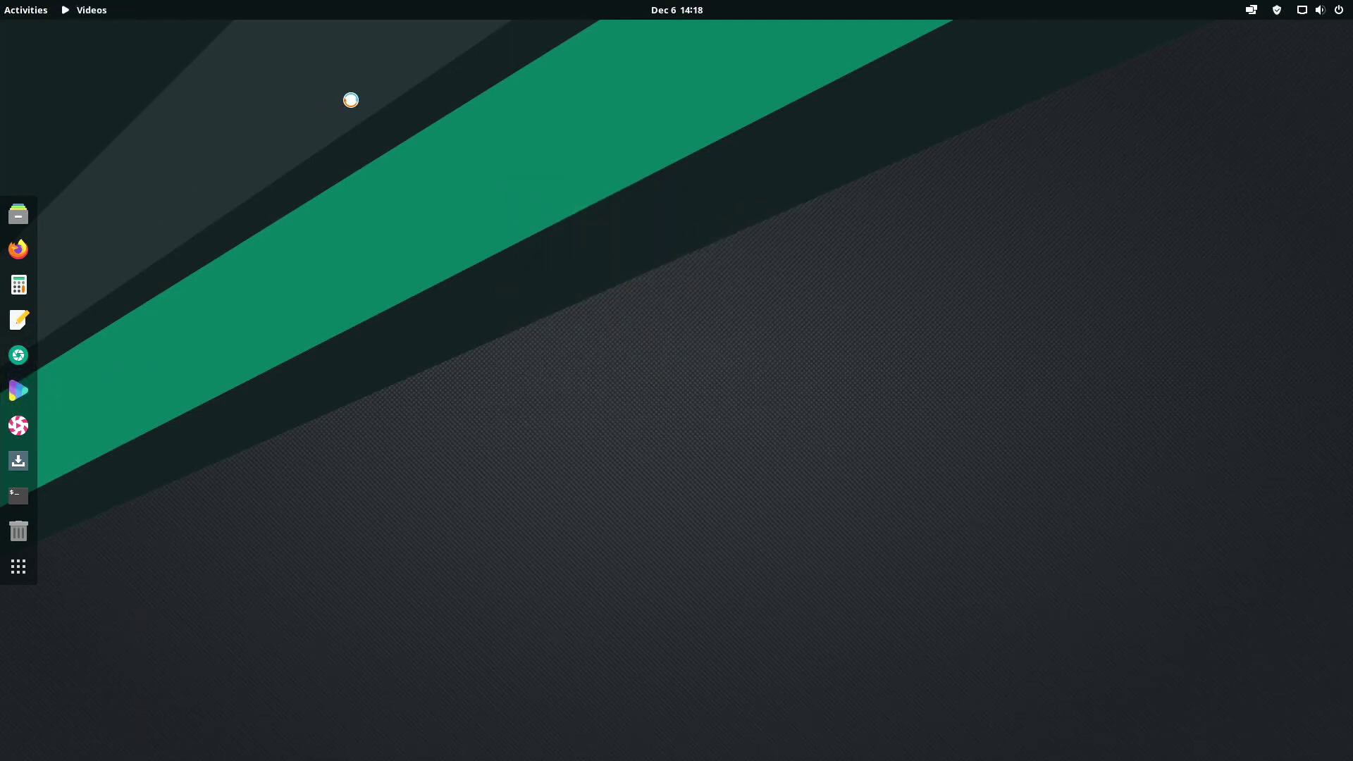
left_click_drag(127, 107, 486, 208)
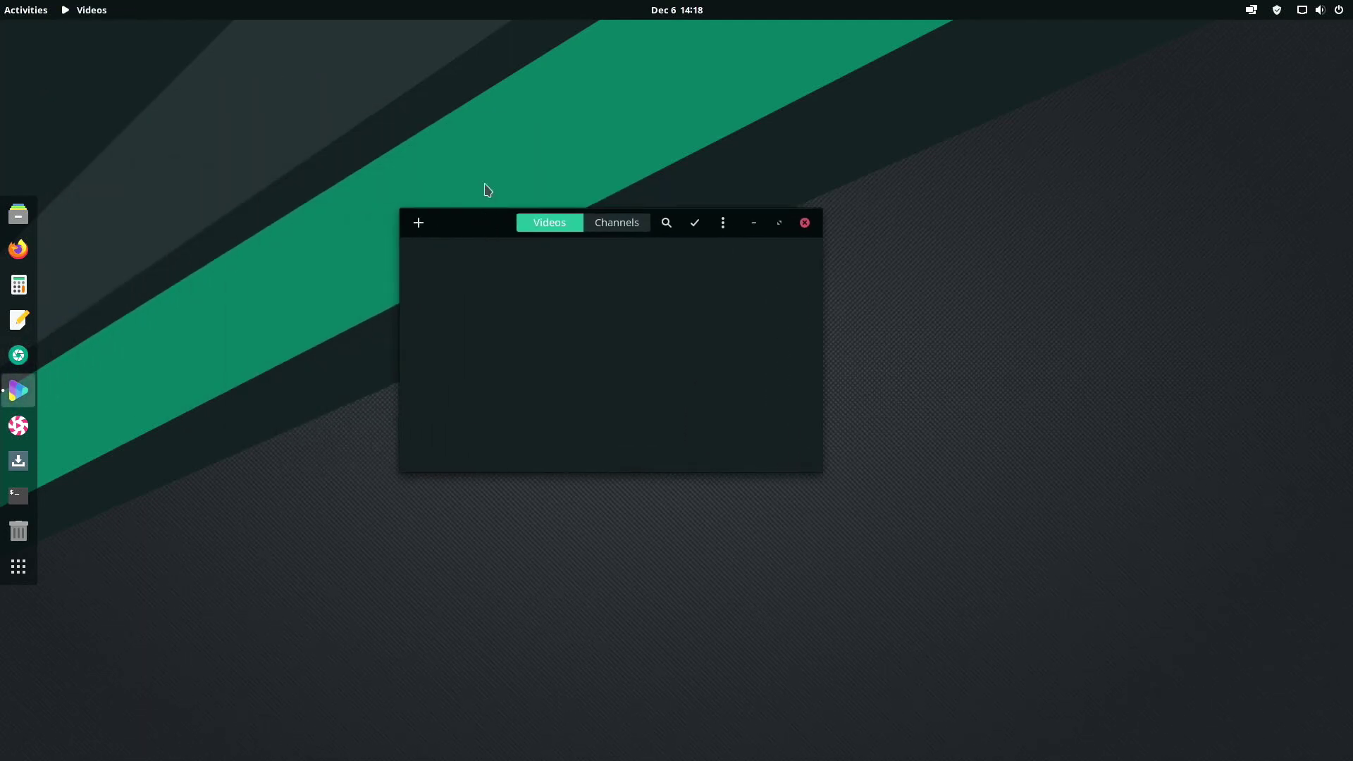
left_click(804, 222)
left_click(18, 425)
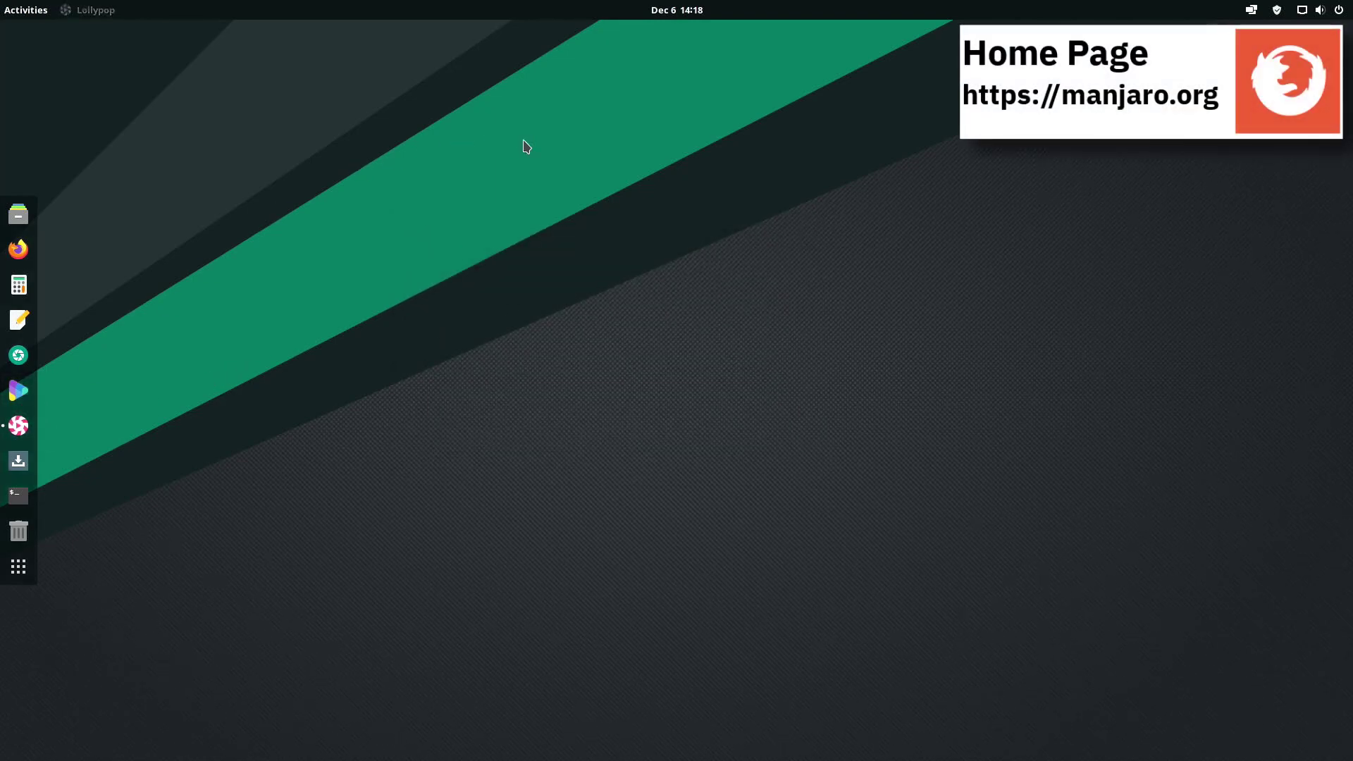
left_click_drag(437, 138, 597, 165)
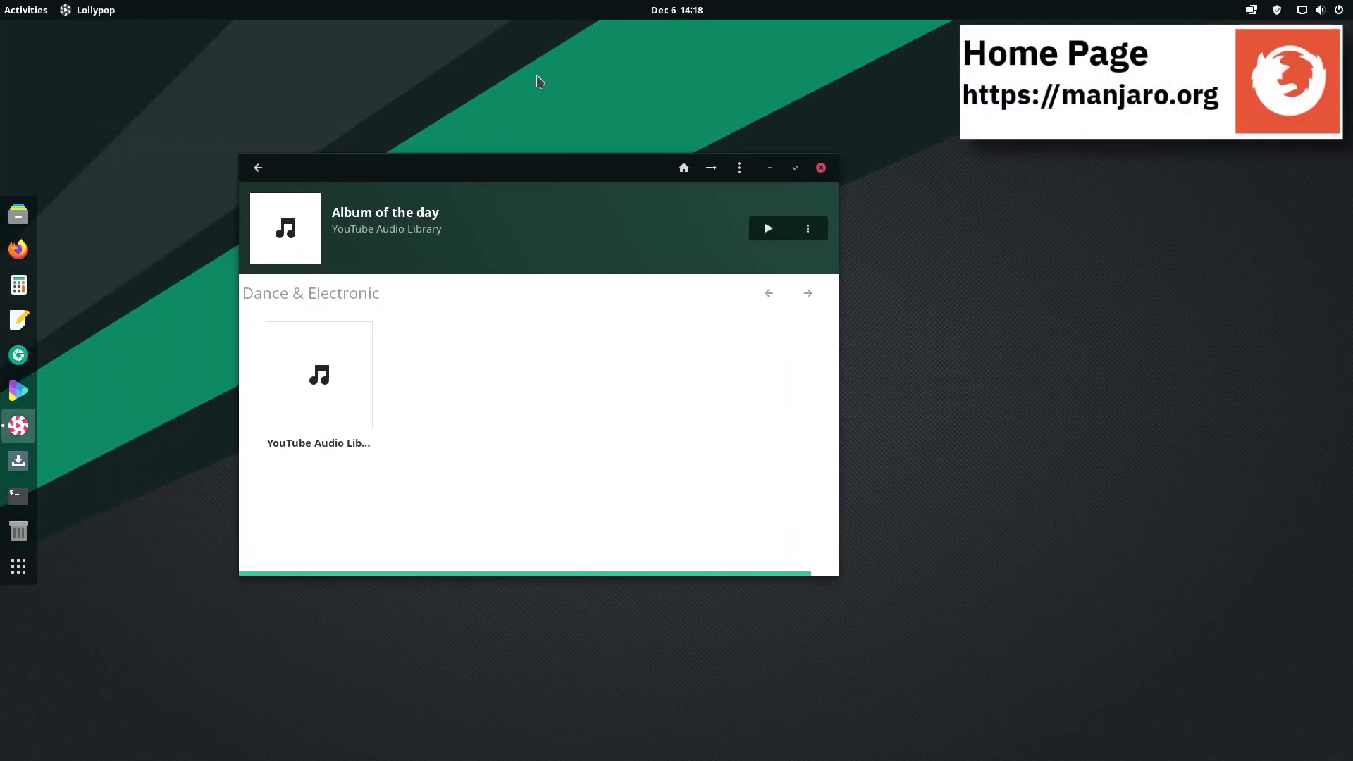
left_click(821, 168)
Open Add/Remove Software to view its Featured packages and close it
left_click(18, 460)
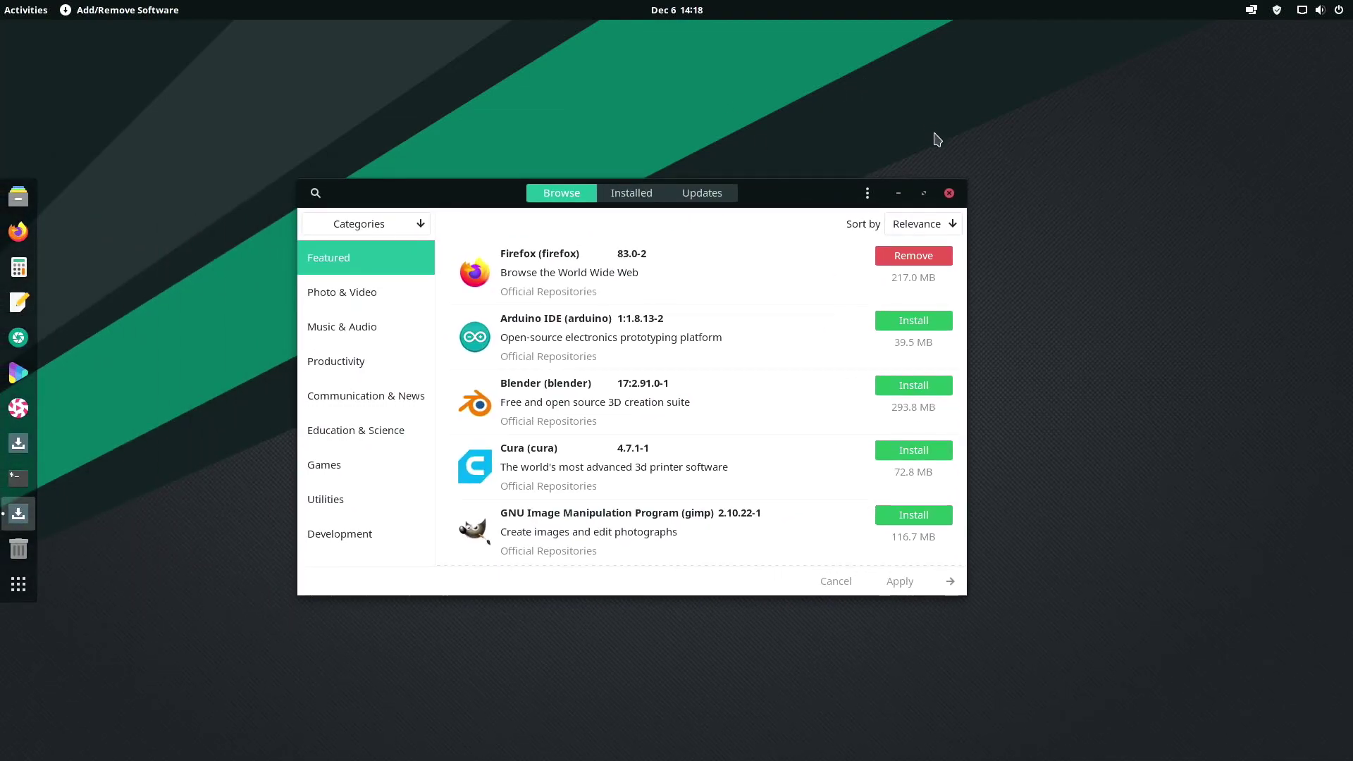
left_click(949, 192)
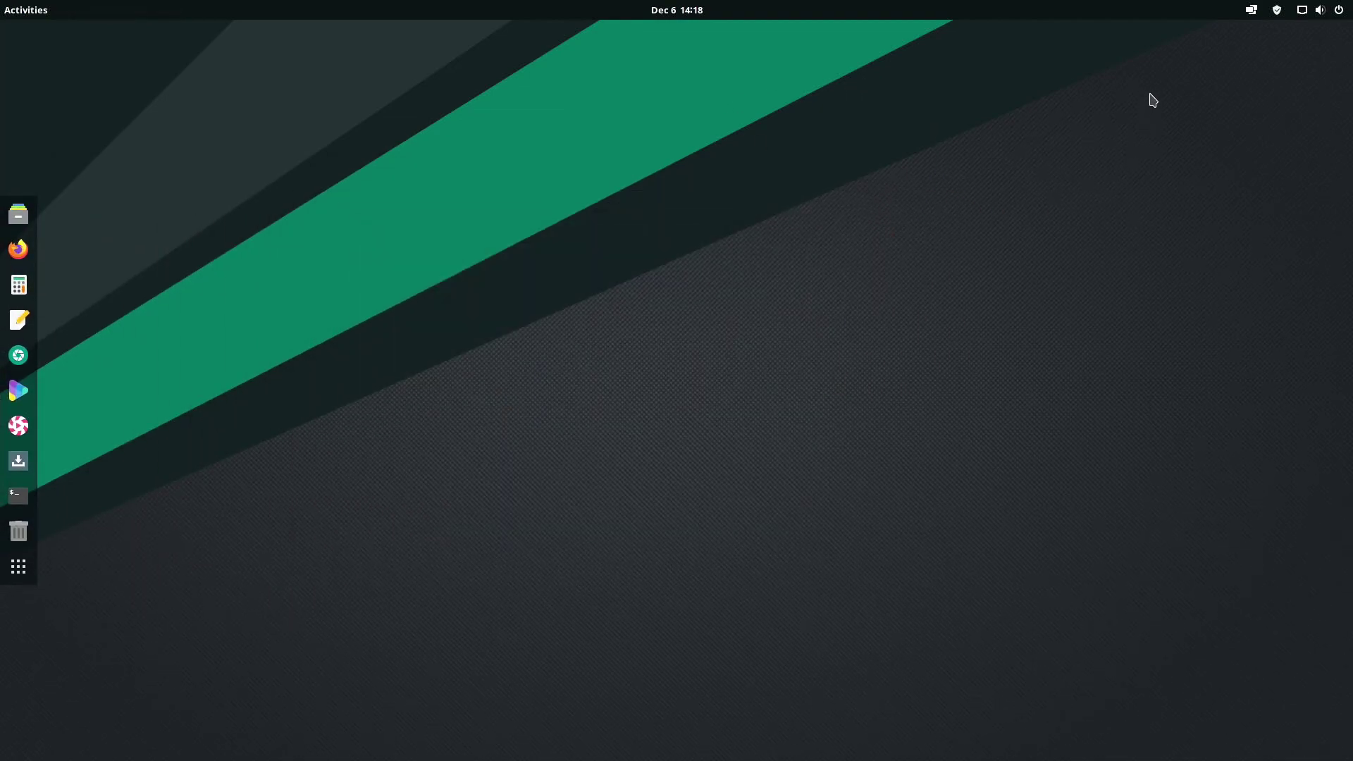